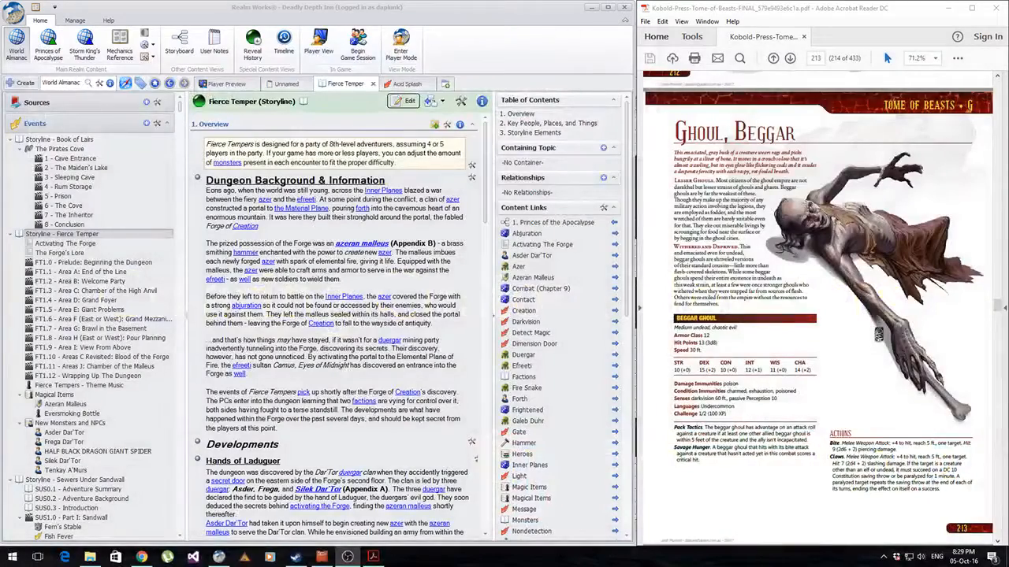
click(844, 25)
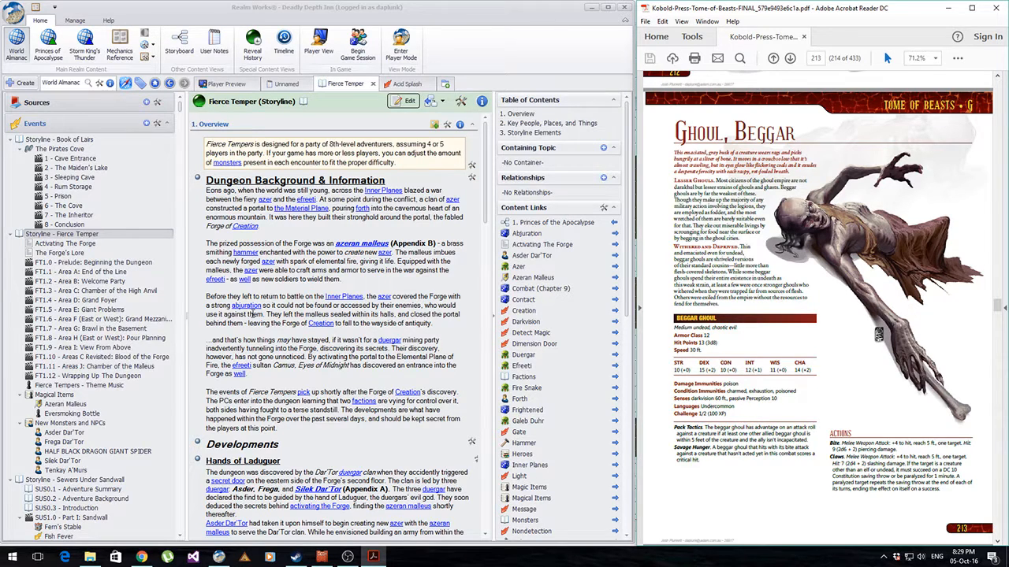
click(292, 235)
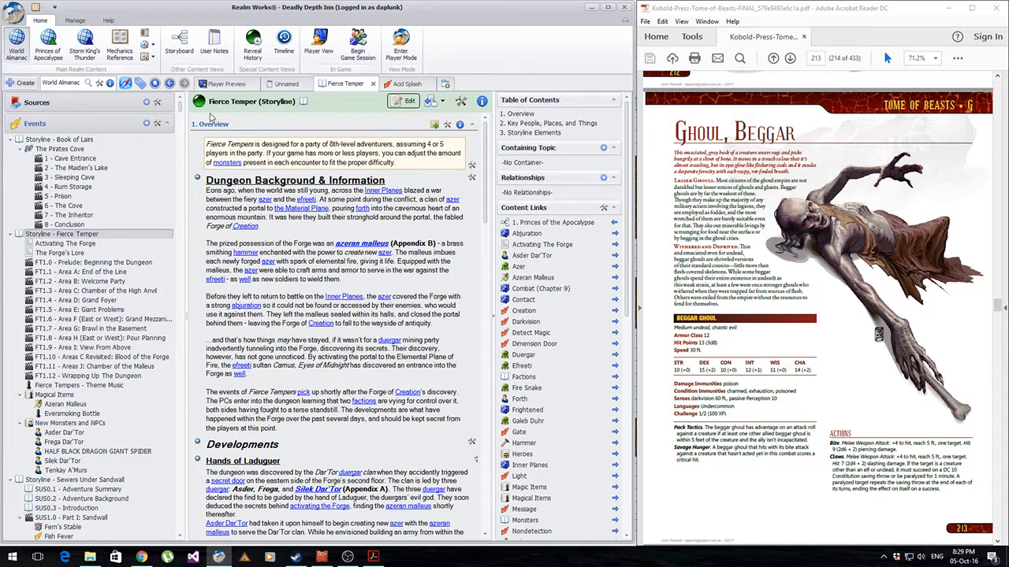
Step: Switch the content list to the Mechanics Reference and collapse the Monster Manual group under Dangers
click(120, 47)
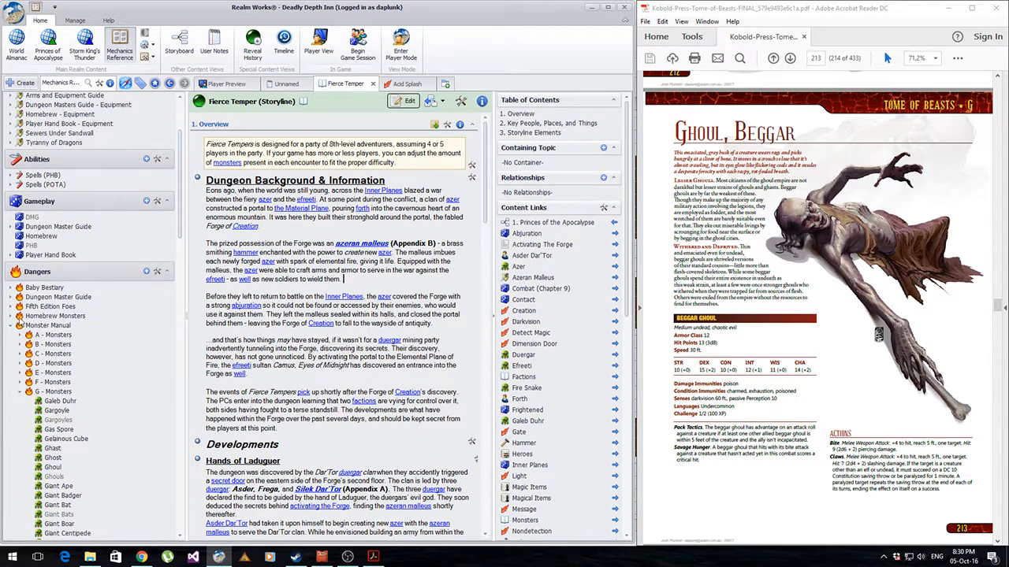
click(19, 325)
drag(56, 325, 343, 314)
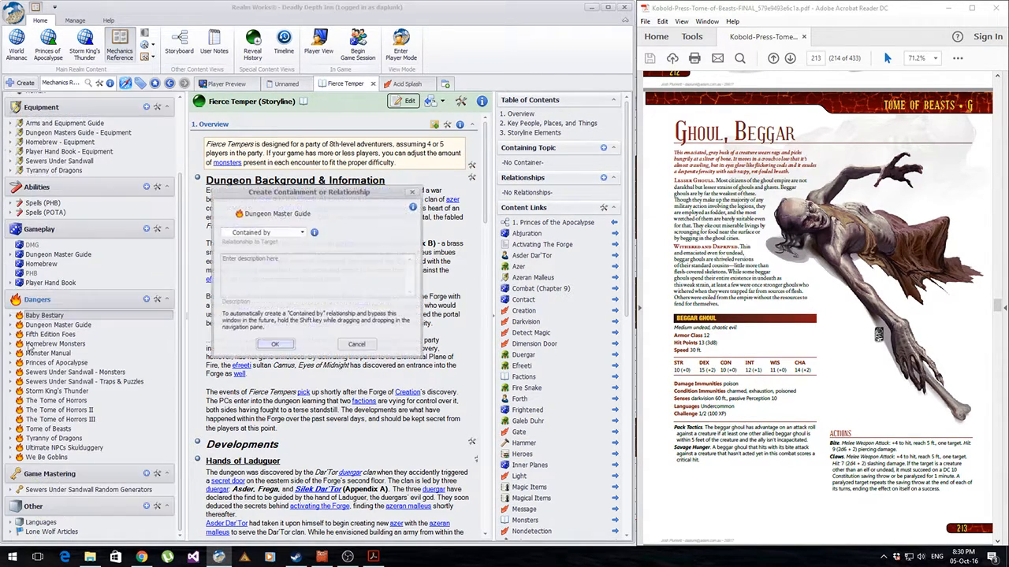
click(356, 344)
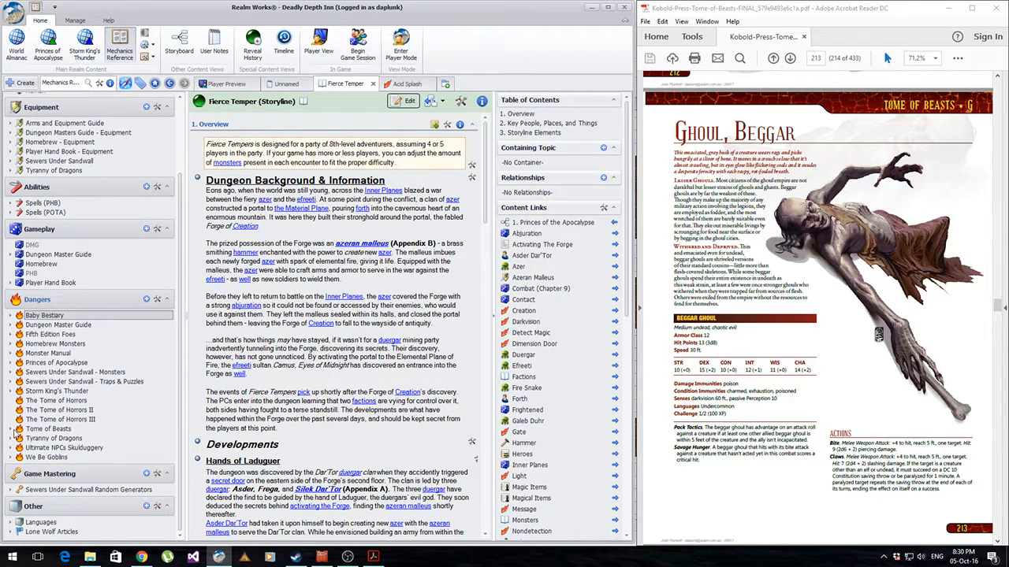
Step: Expand Tome of Beasts under Dangers, its G - Tome of Beasts article and the Ghouls group inside it
click(11, 429)
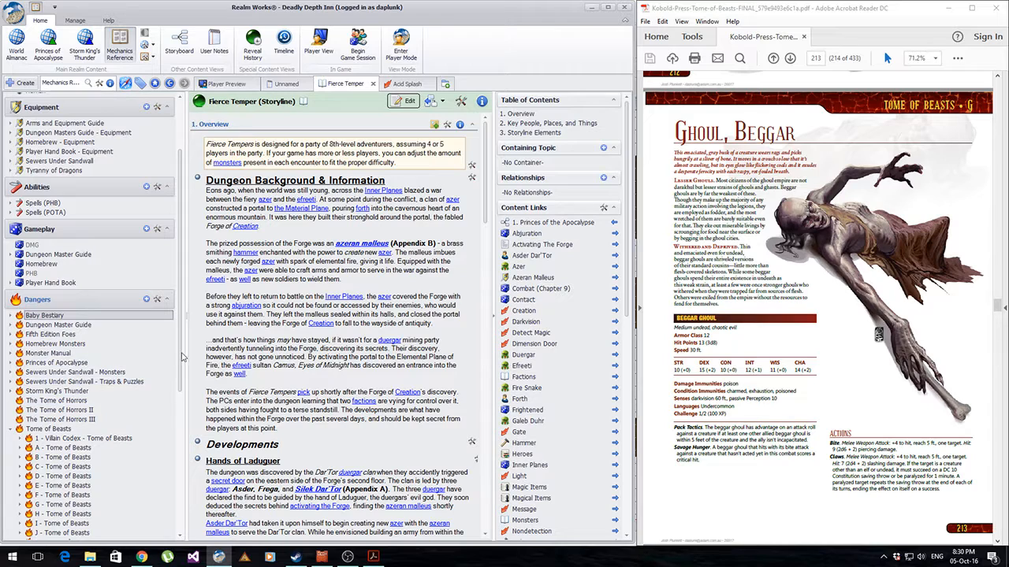
scroll(180, 356, down, 8)
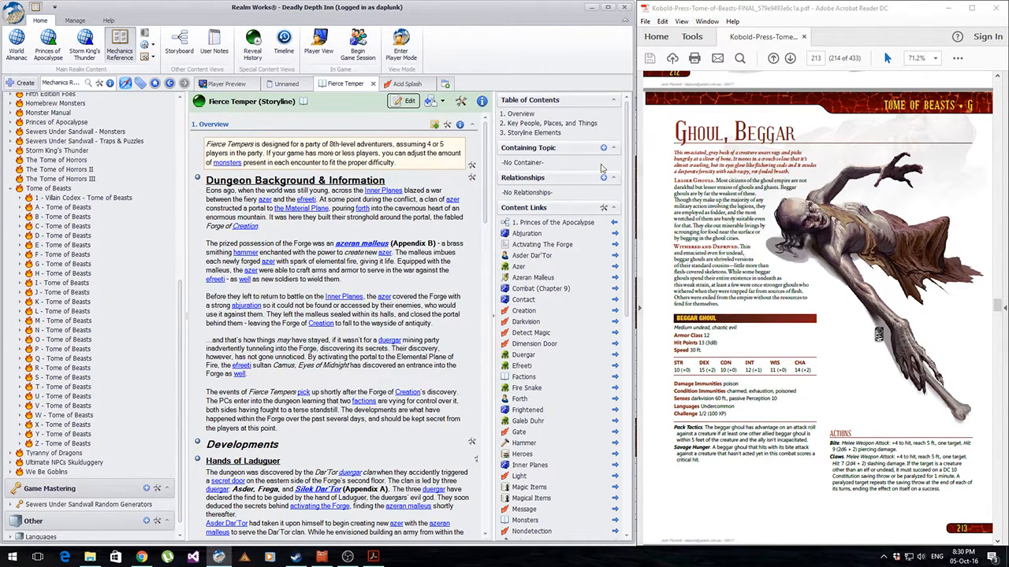
click(19, 264)
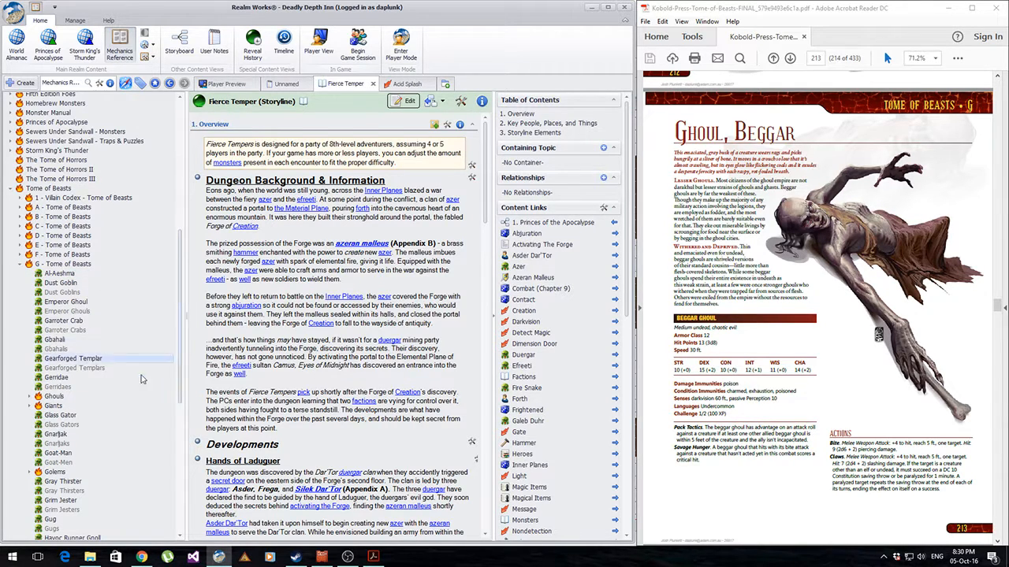
click(28, 397)
scroll(79, 370, down, 4)
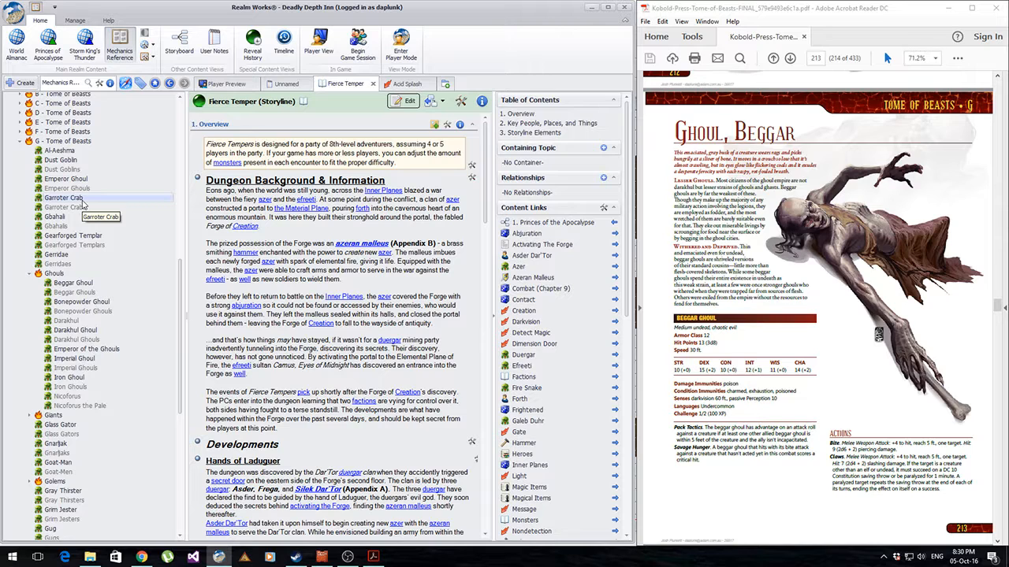
Step: Start a contained Monster/Enemy article under G - Tome of Beasts and name it Beggar Ghoul
right_click(39, 141)
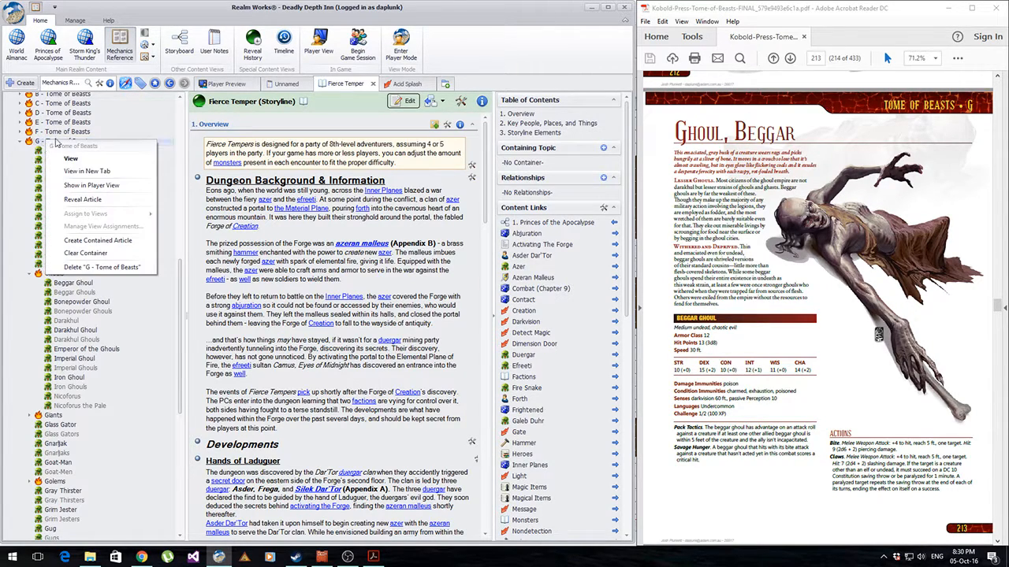
click(76, 241)
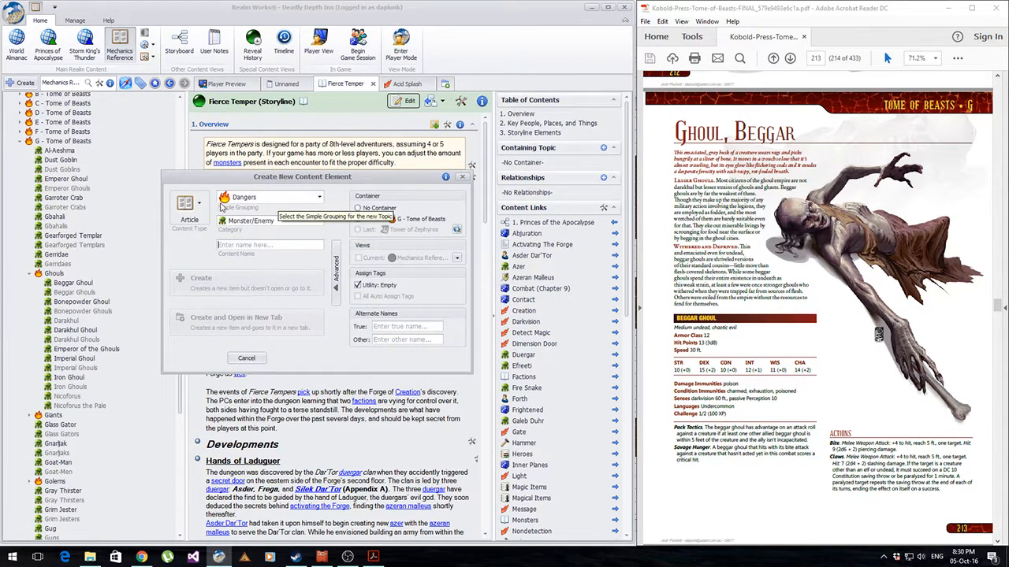
click(309, 198)
click(346, 193)
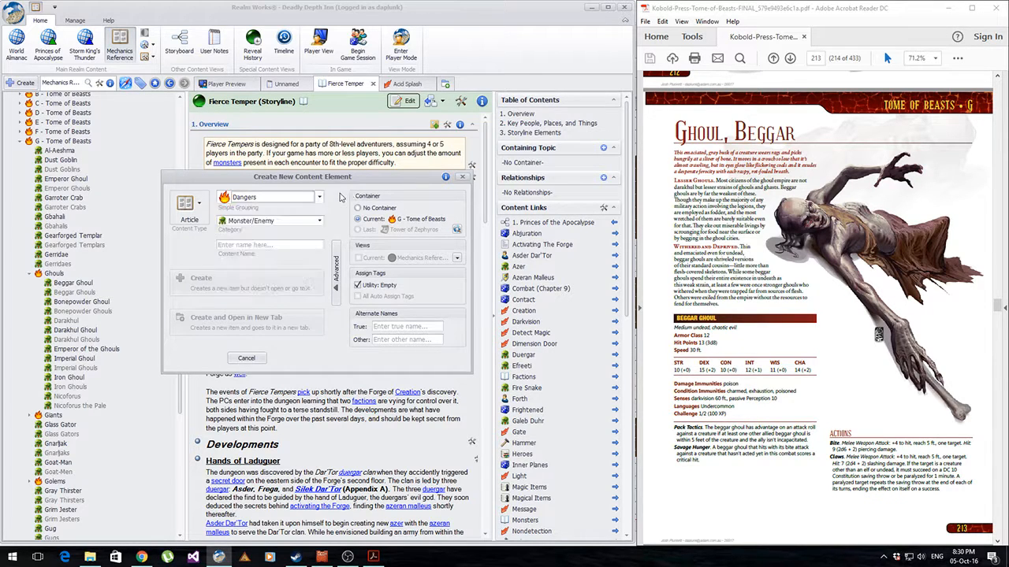
click(252, 222)
click(261, 229)
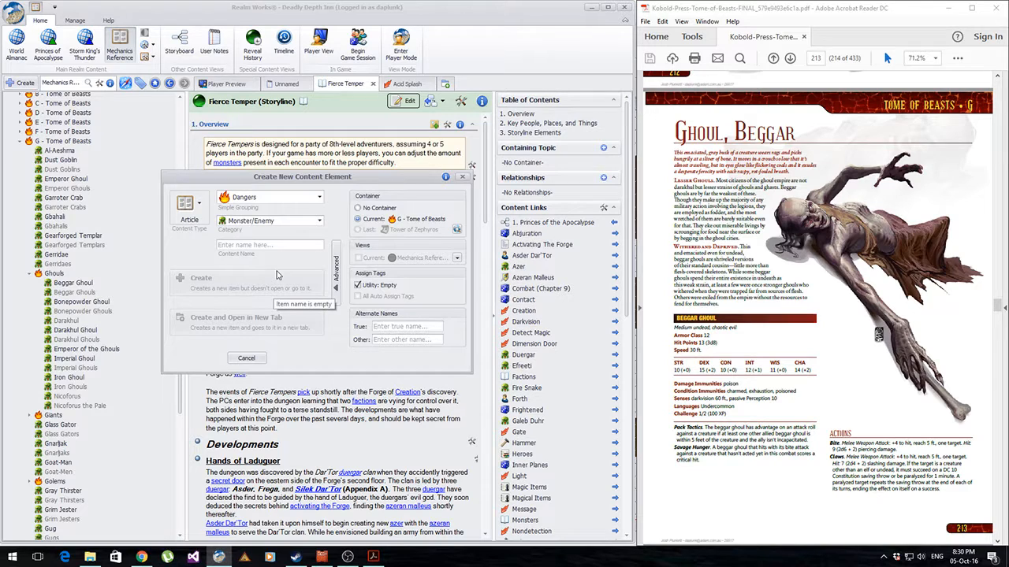
text(Ghoul)
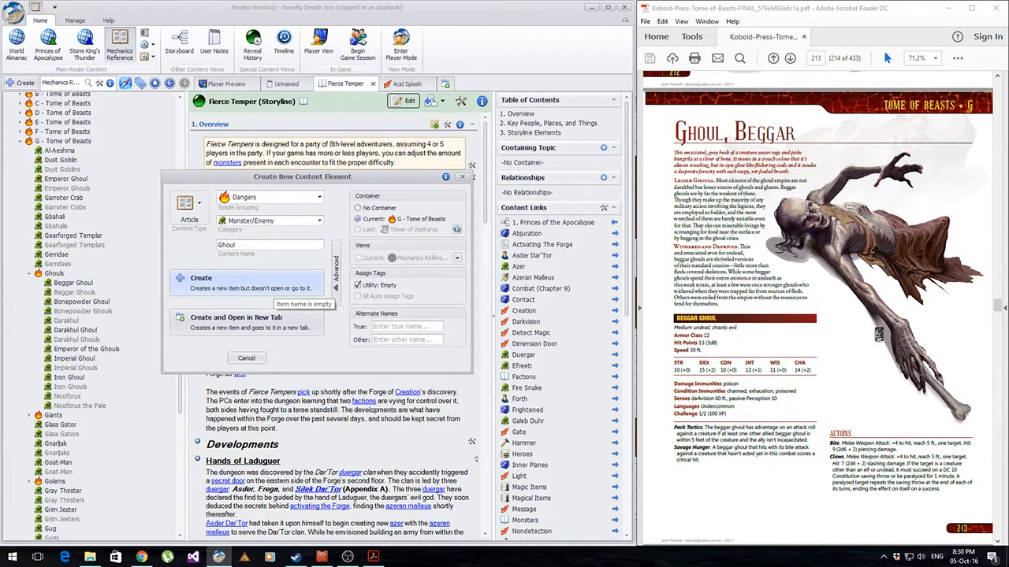
text(Beggar)
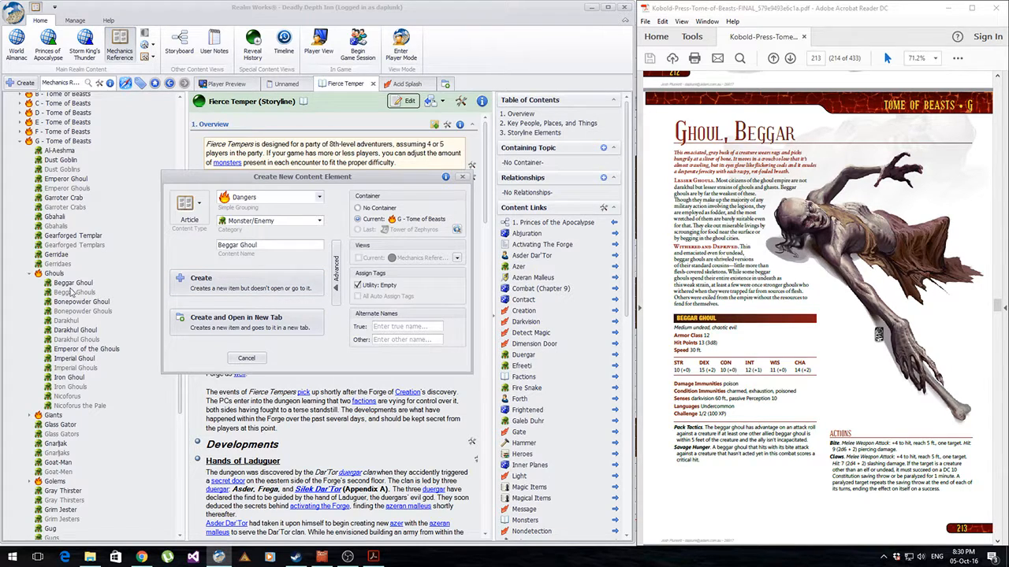
Step: Enter Beggar Ghouls as the other alternate name, keep the content name Beggar Ghoul, and discard the new article
click(403, 340)
text(lss)
key(Left)
text(')
drag(261, 247, 192, 247)
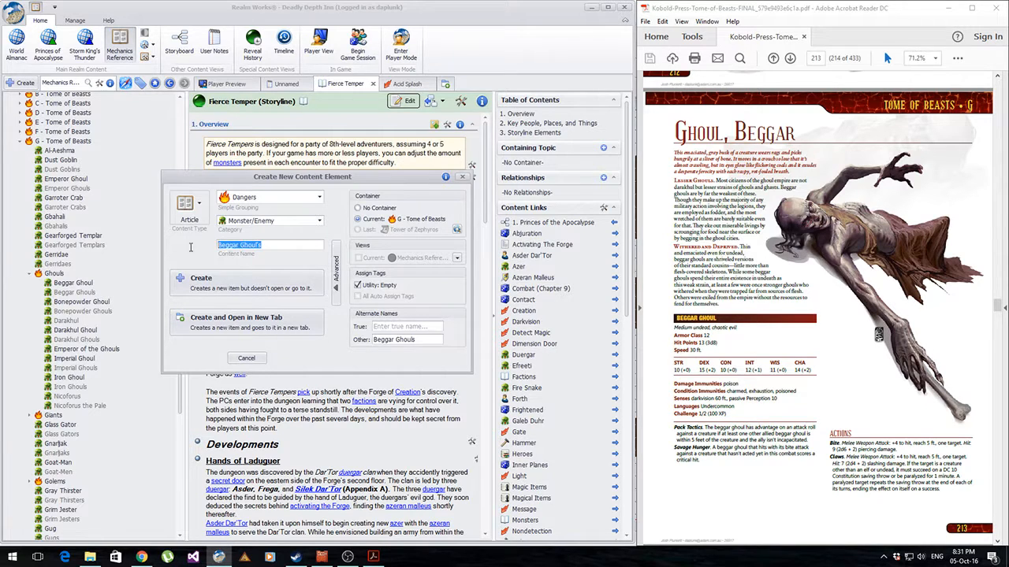
click(271, 245)
drag(424, 341, 351, 344)
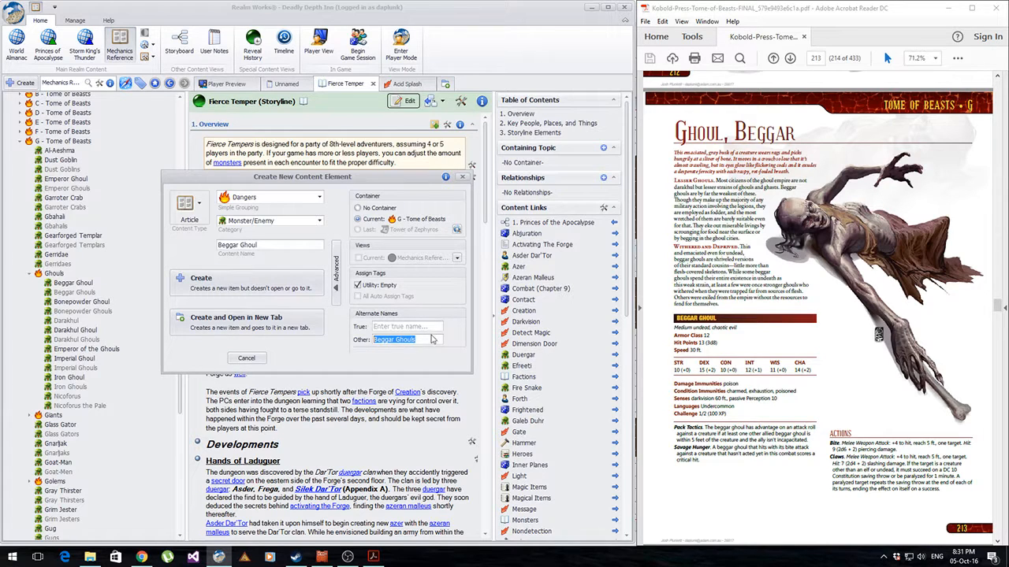
click(427, 340)
drag(420, 340, 369, 337)
click(426, 341)
drag(430, 340, 344, 334)
click(463, 176)
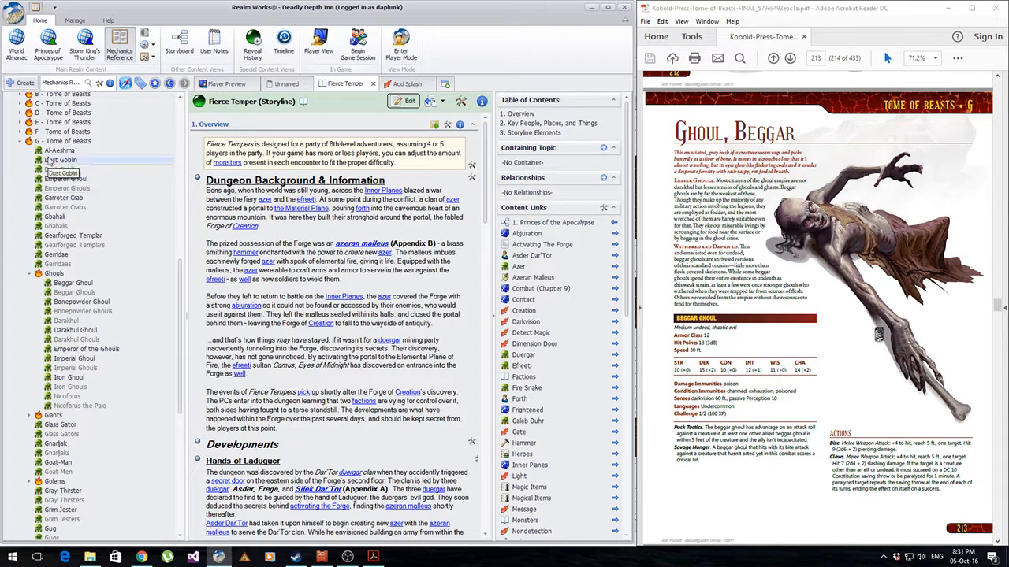
Step: Open the existing Beggar Ghoul article for editing and add a Picture (Simple) snippet below the Overview description
click(75, 283)
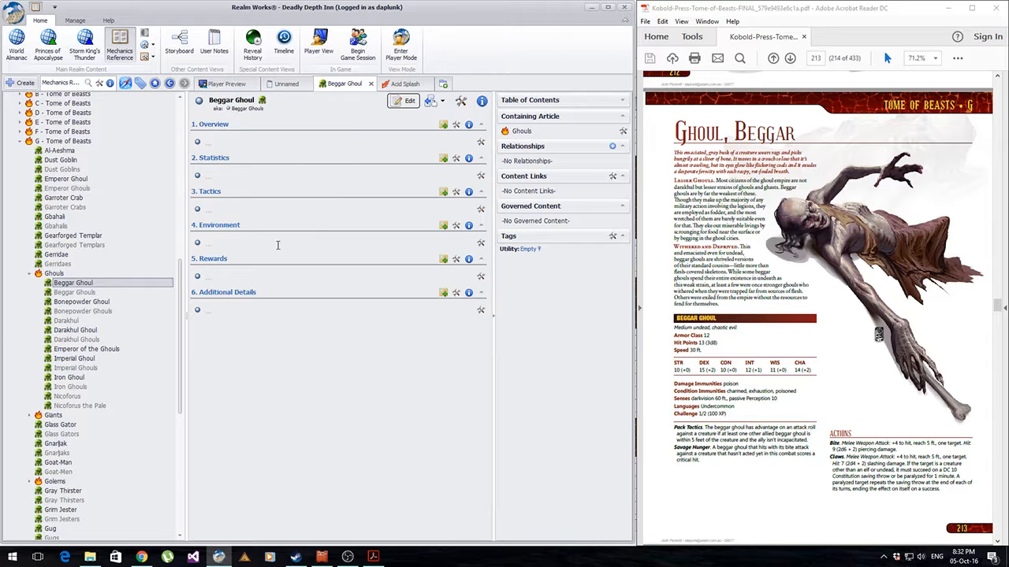
click(402, 103)
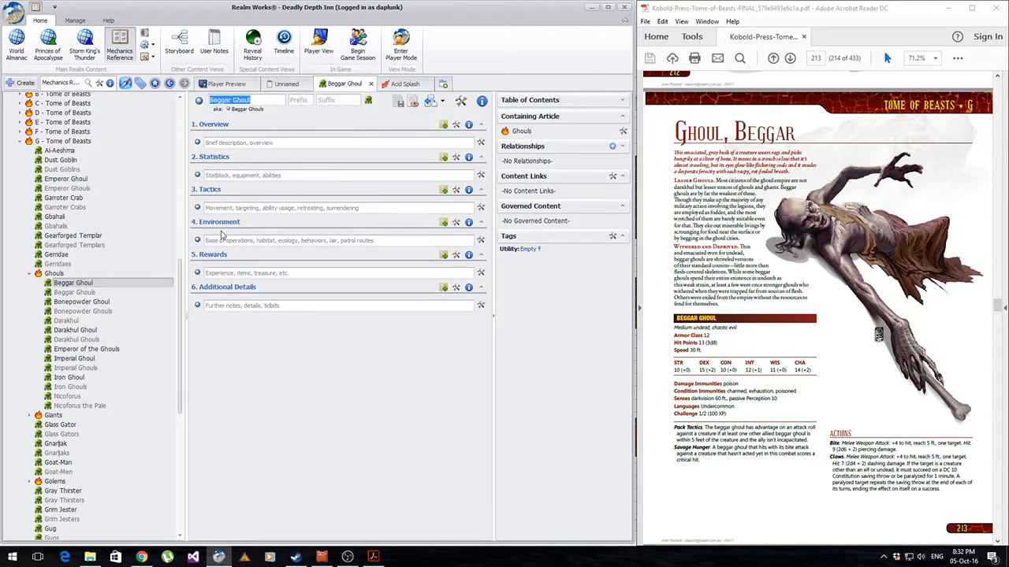
click(481, 143)
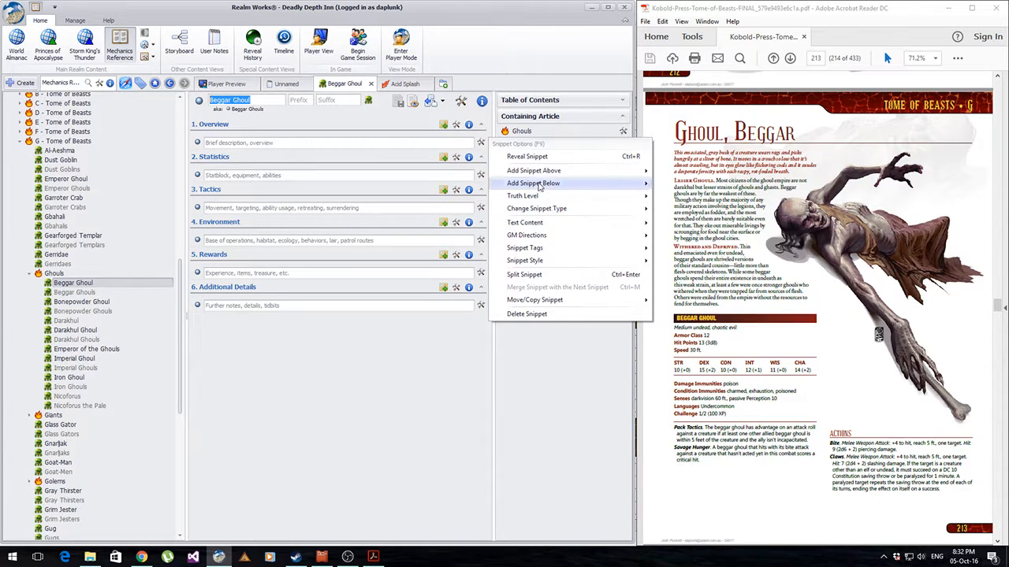
mouse_move(533, 185)
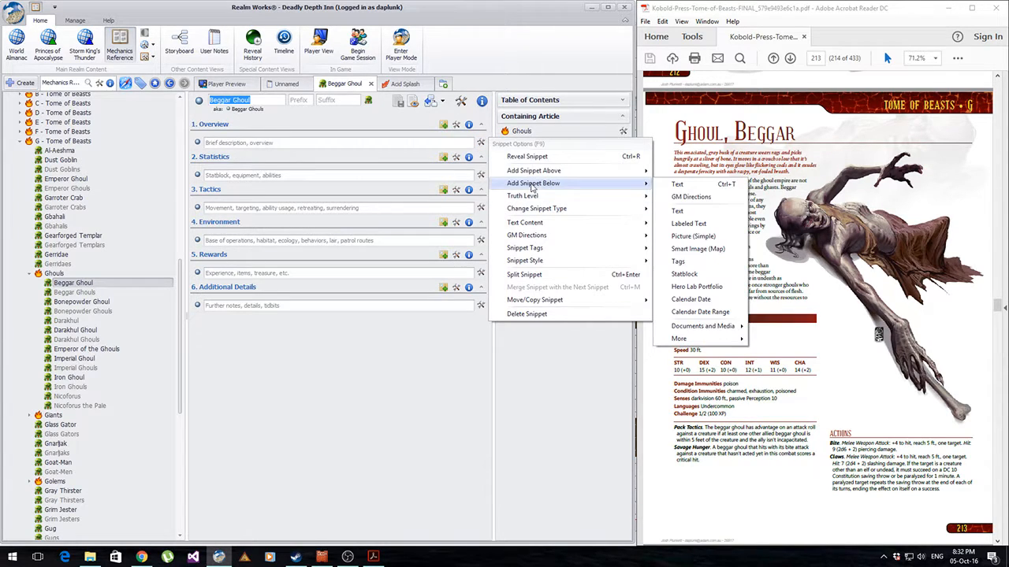
click(685, 235)
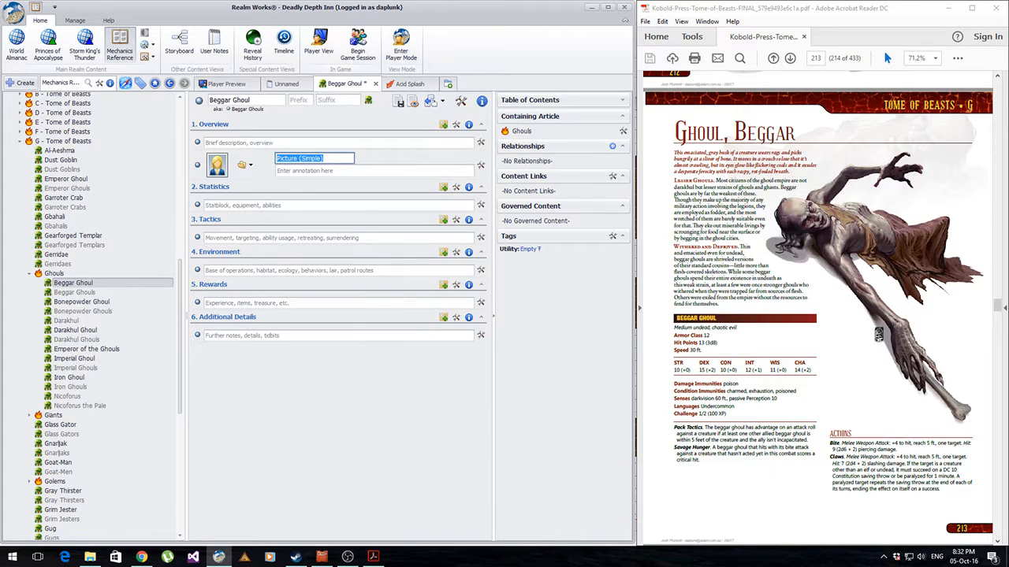
Step: Paste the beggar ghoul illustration copied from the PDF into the Overview picture snippet and clear it again
right_click(861, 224)
click(895, 234)
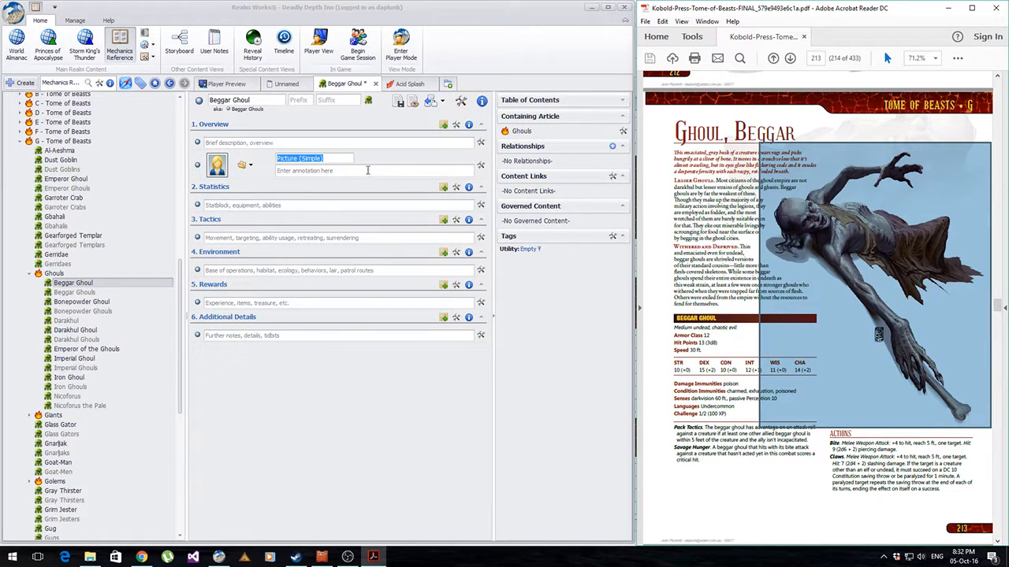
click(249, 164)
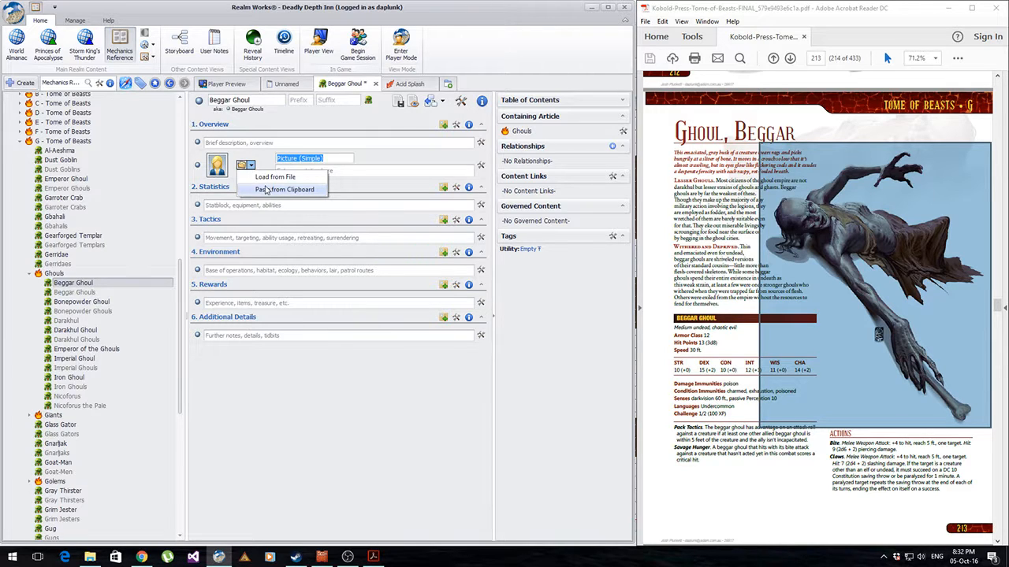
click(266, 191)
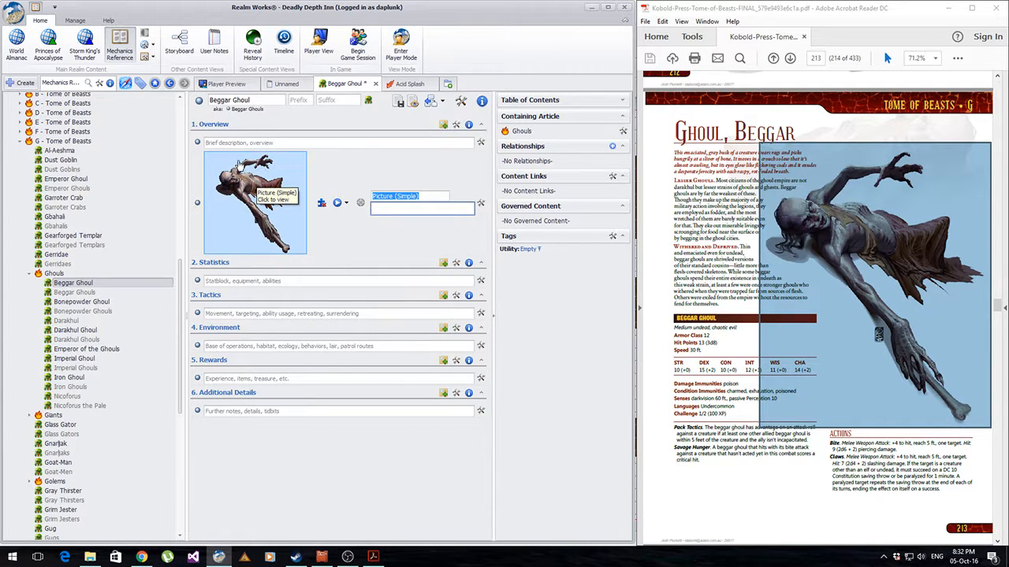
click(320, 204)
click(301, 291)
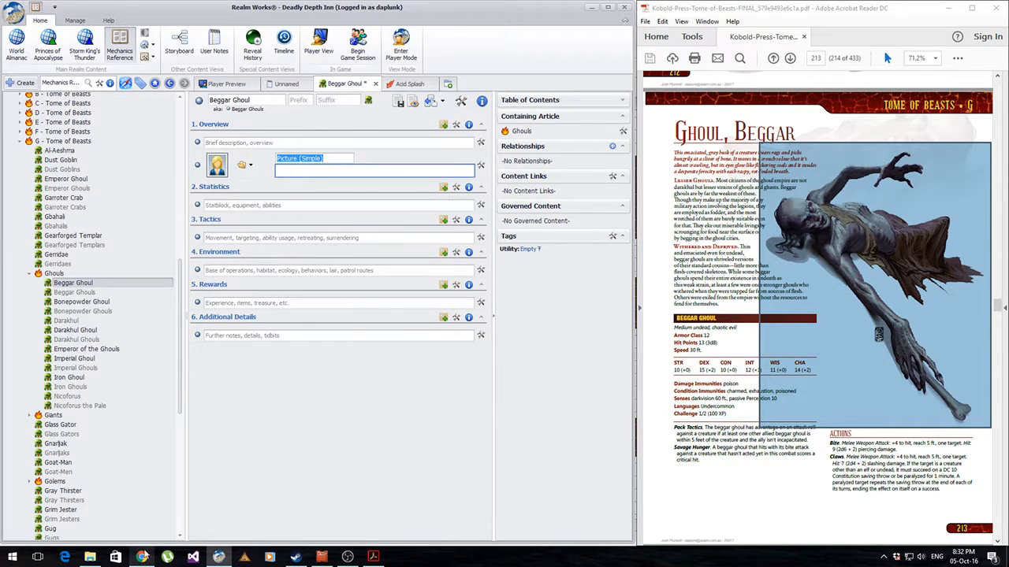
Step: Open the image file selection for the Overview picture snippet and enlarge its window to show more thumbnails
click(243, 165)
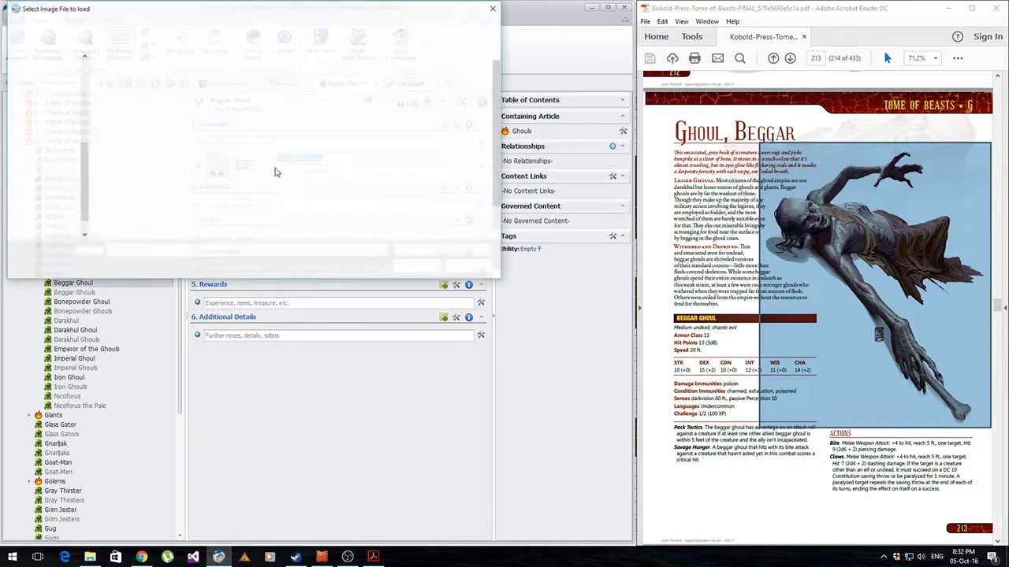
drag(238, 11, 0, 47)
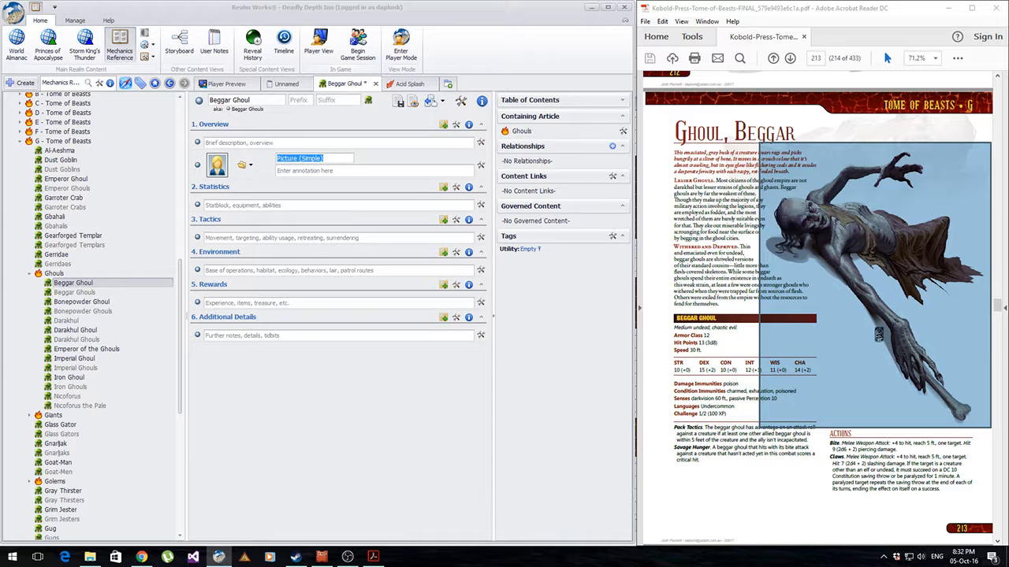
drag(0, 167, 263, 65)
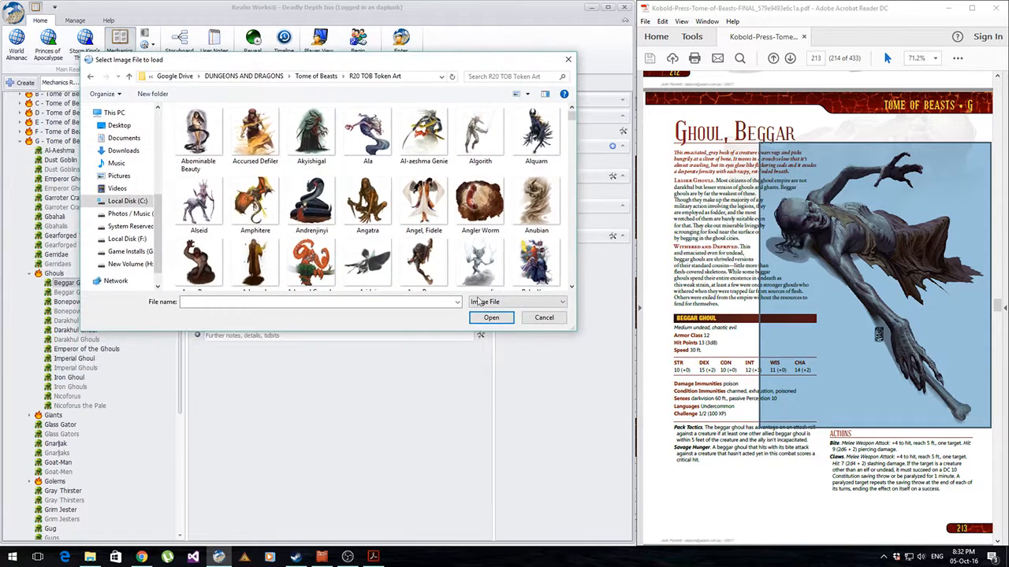
drag(575, 329, 609, 461)
Step: Search the R20 TOB Token Art folder for Ghoul and for Beggar, and clear the search
click(530, 78)
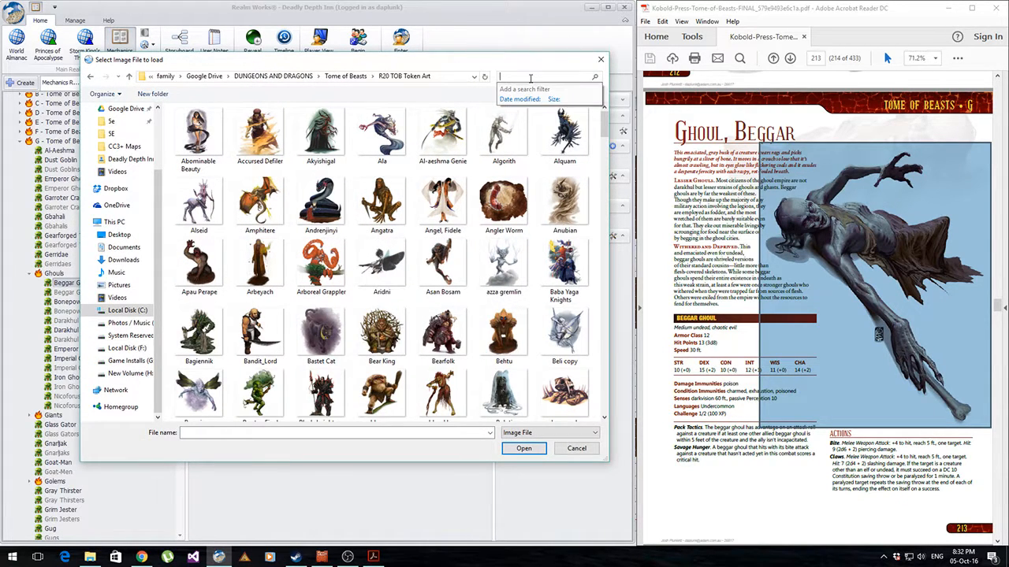
text(Ghoul)
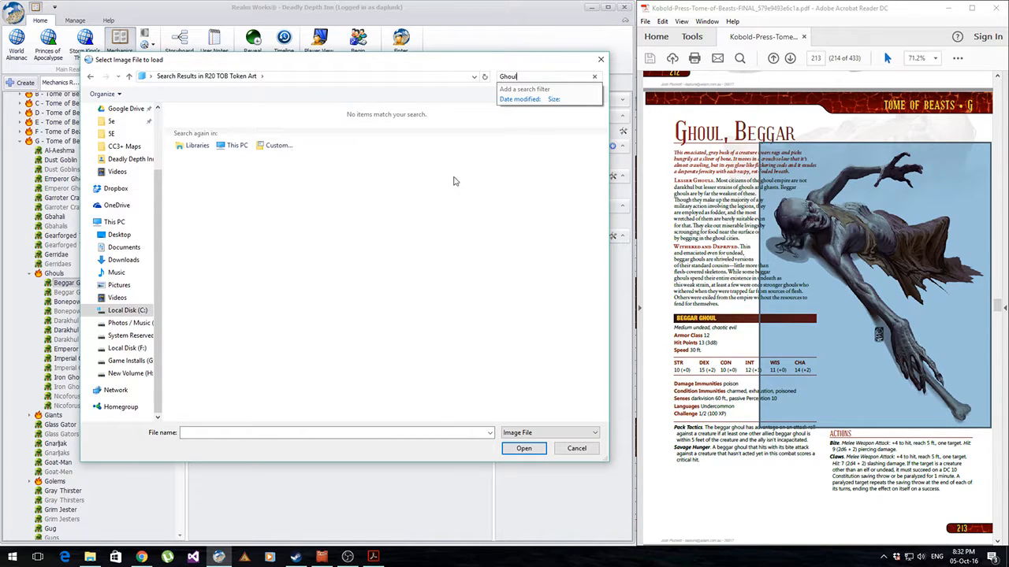
click(521, 76)
text(Beggar)
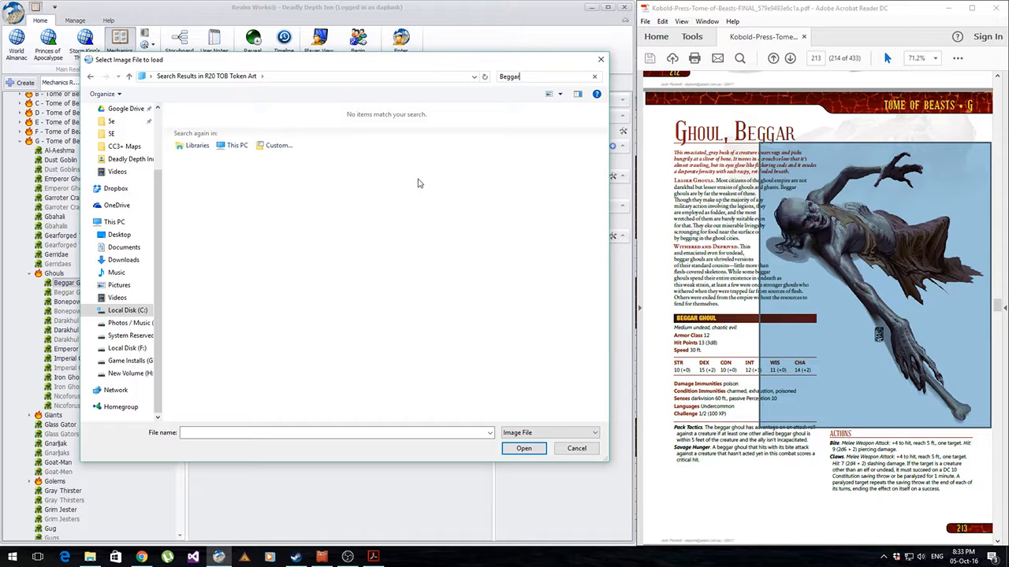
click(531, 76)
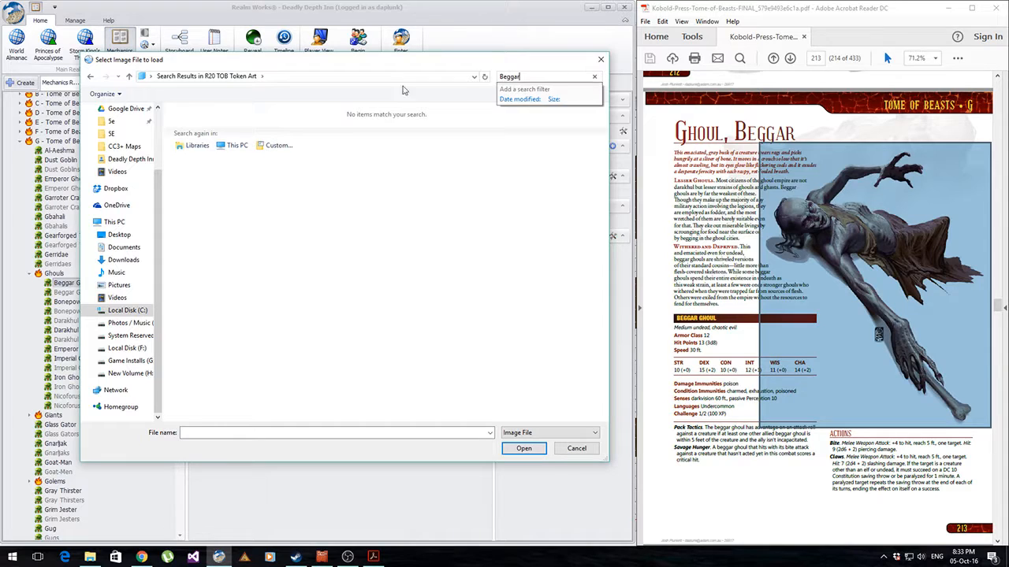
key(BackSpace)
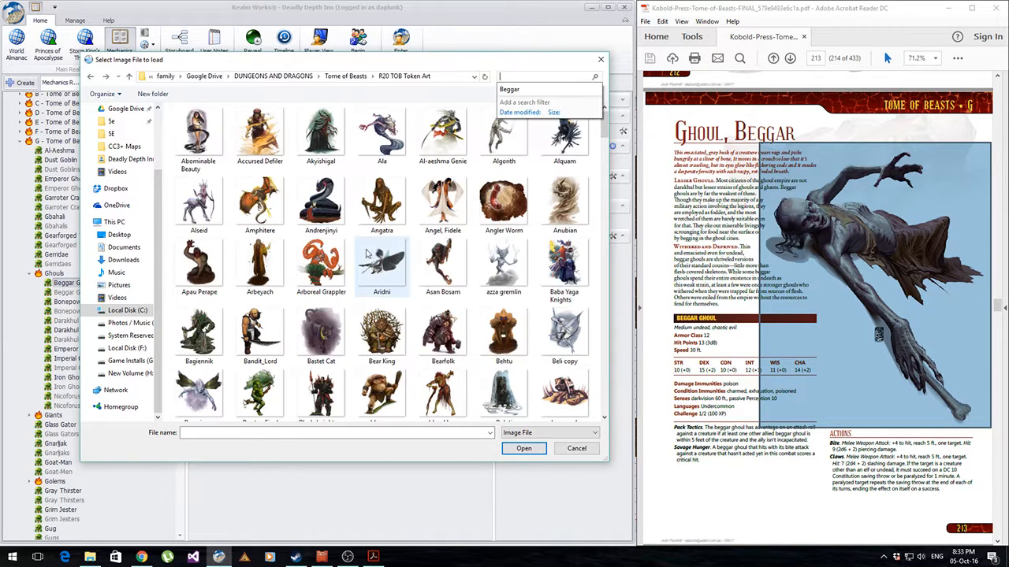
Step: Load the Ghoul Beggar token image from the R20 TOB Token Art folder into the Overview picture snippet
drag(605, 128, 619, 248)
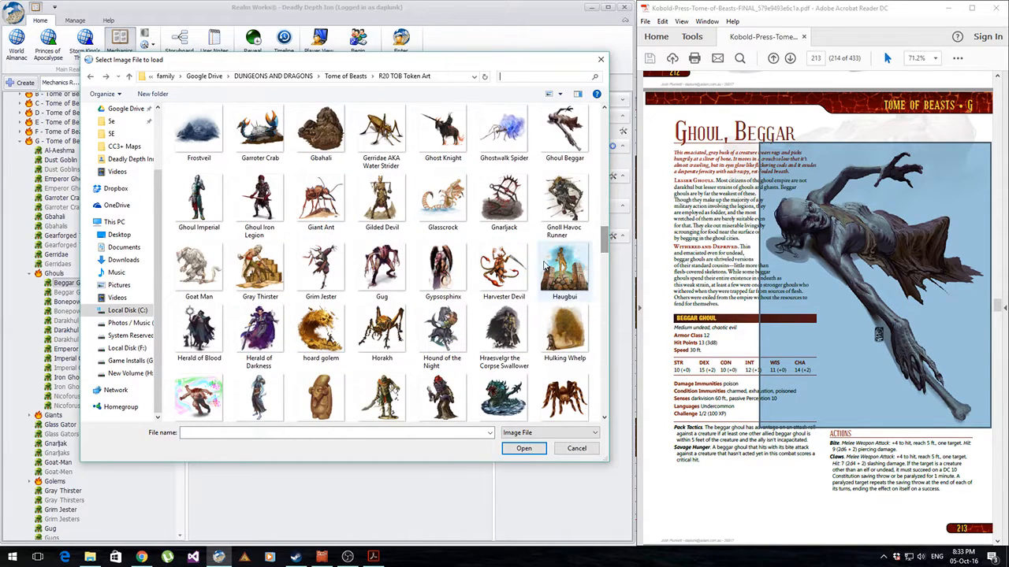
scroll(532, 268, up, 3)
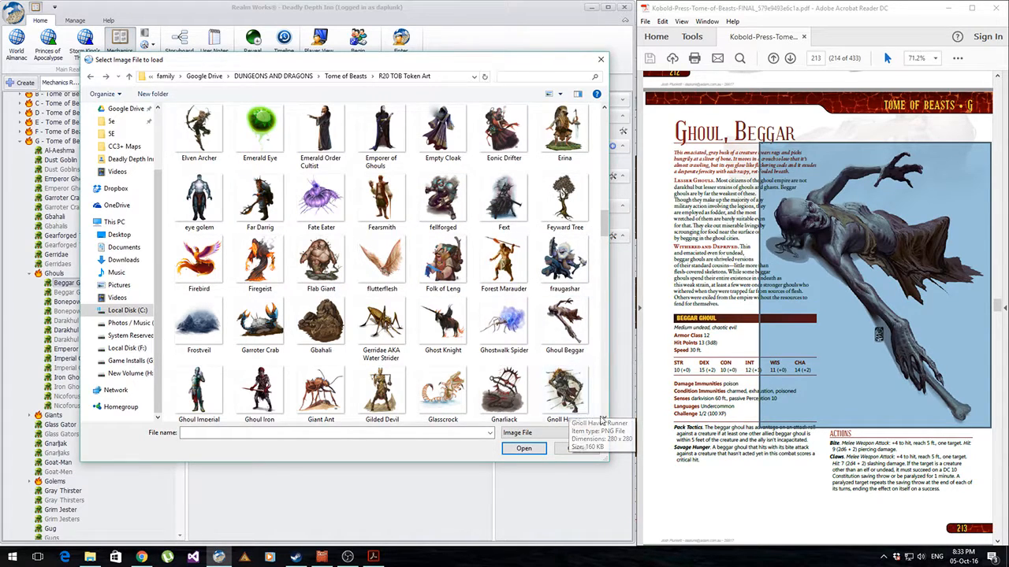
double_click(565, 323)
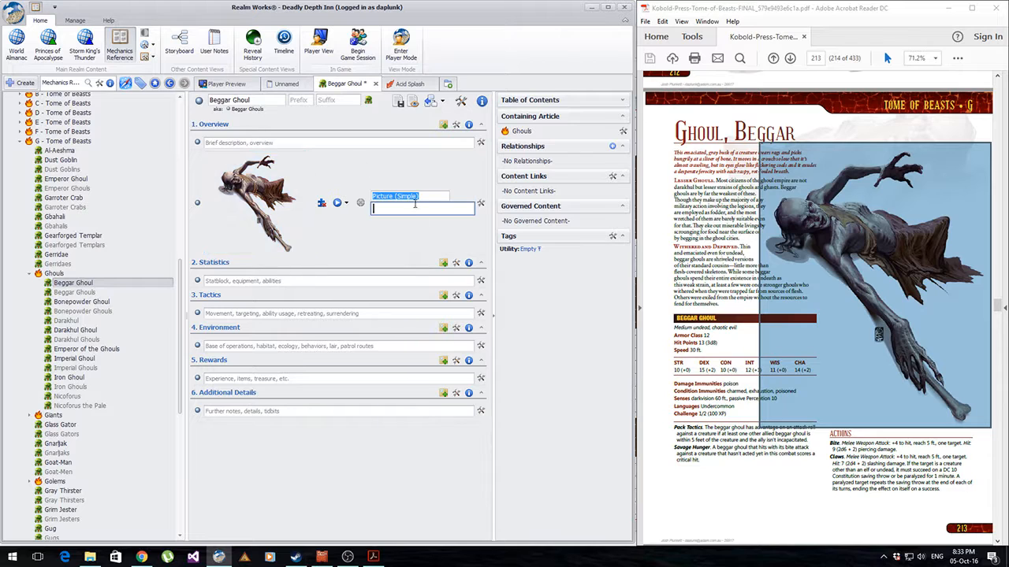
Step: Label the Overview picture snippet "Beggar Ghoul (Pic)", reusing the article's name
drag(260, 100, 118, 91)
key(ctrl+c)
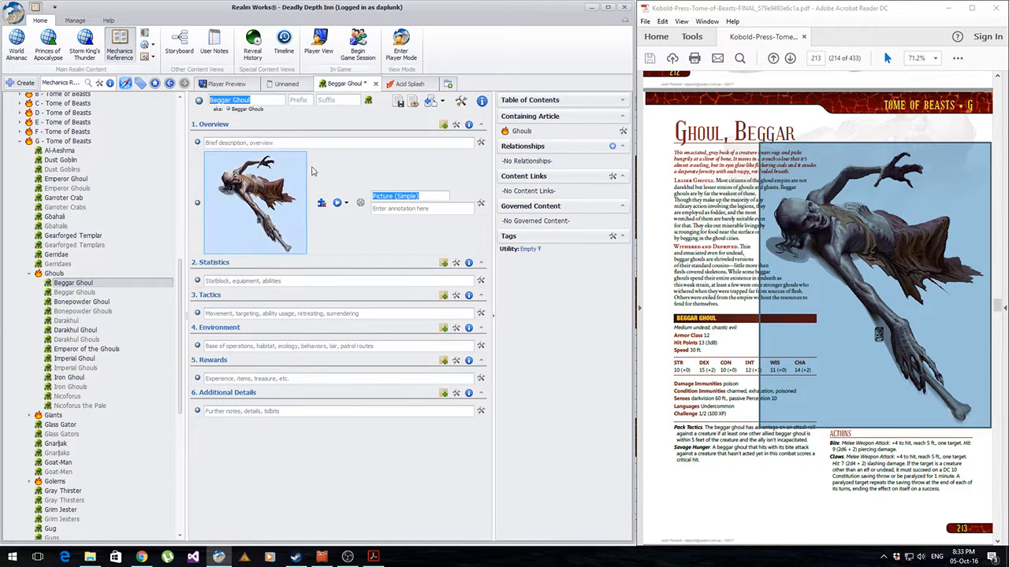
click(429, 197)
drag(429, 196, 210, 194)
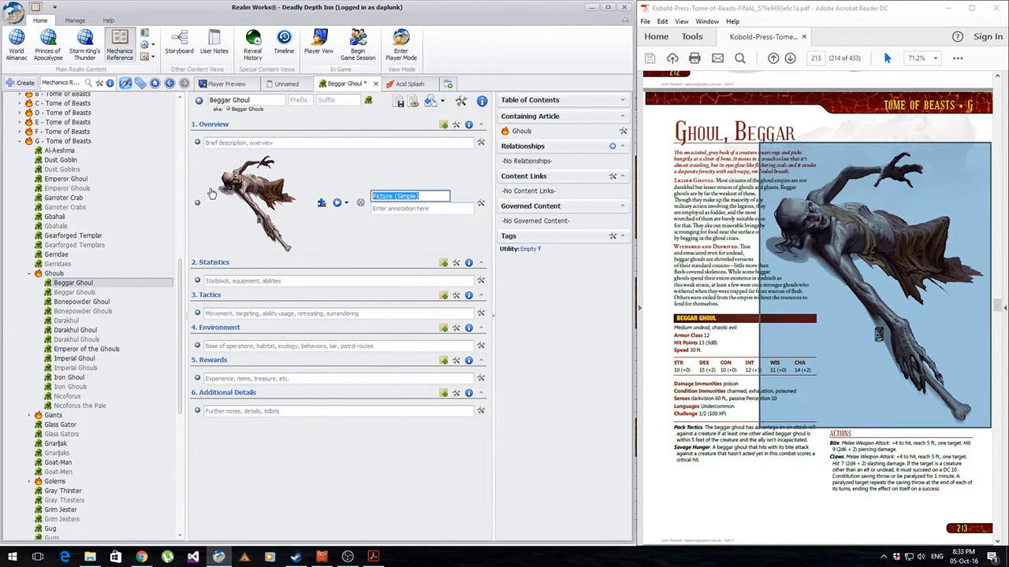
key(ctrl+v)
drag(430, 197, 409, 197)
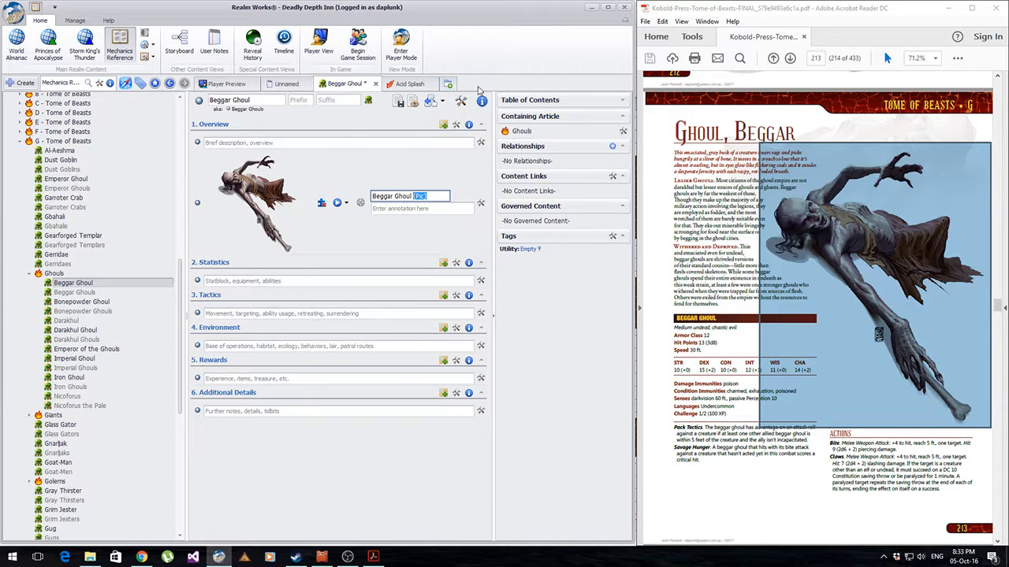
click(439, 197)
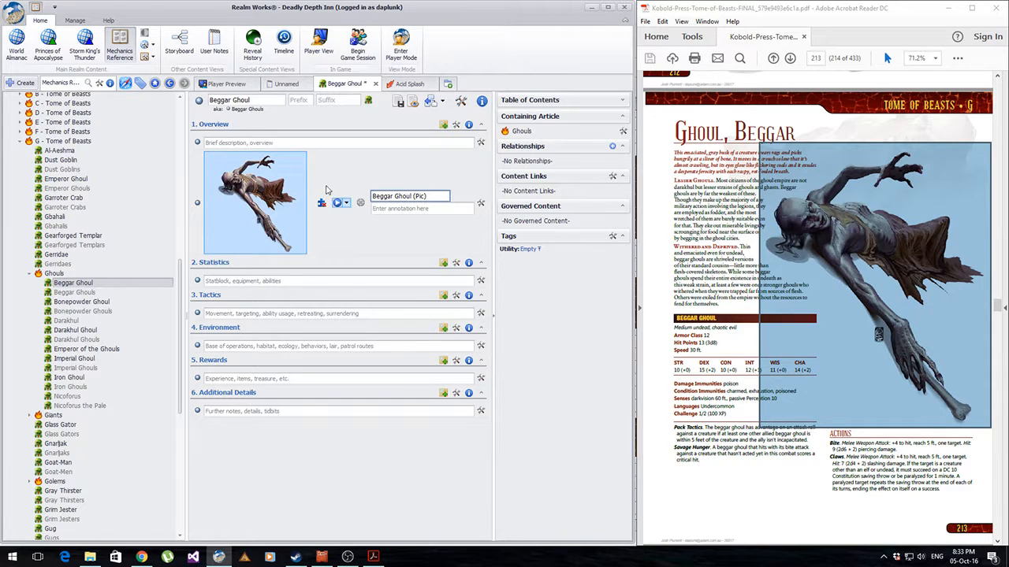
click(480, 280)
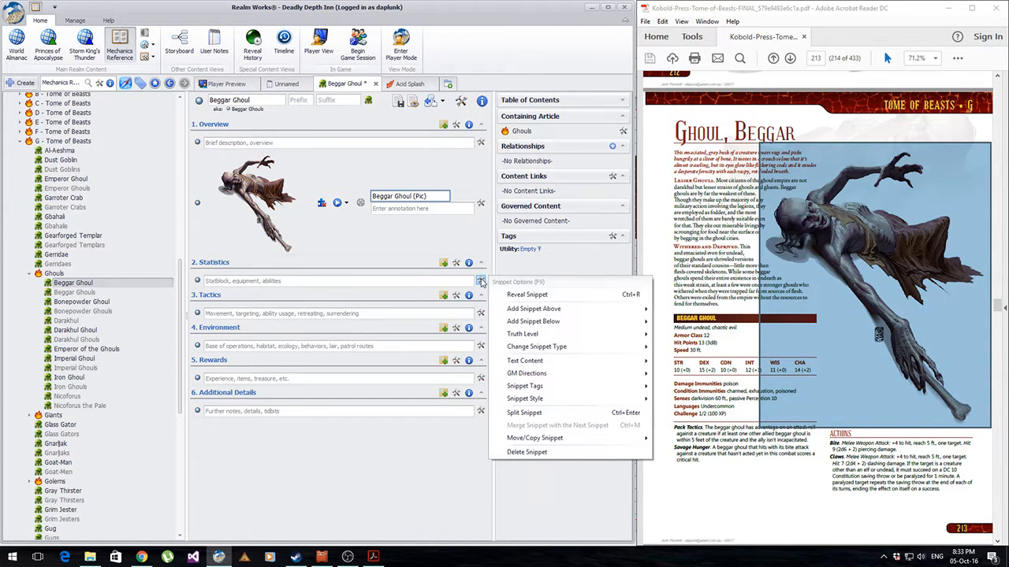
click(395, 460)
Step: Copy the Ghoul, Beggar descriptive text from the PDF and paste it into the Overview description as unformatted text as a single paragraph
click(715, 309)
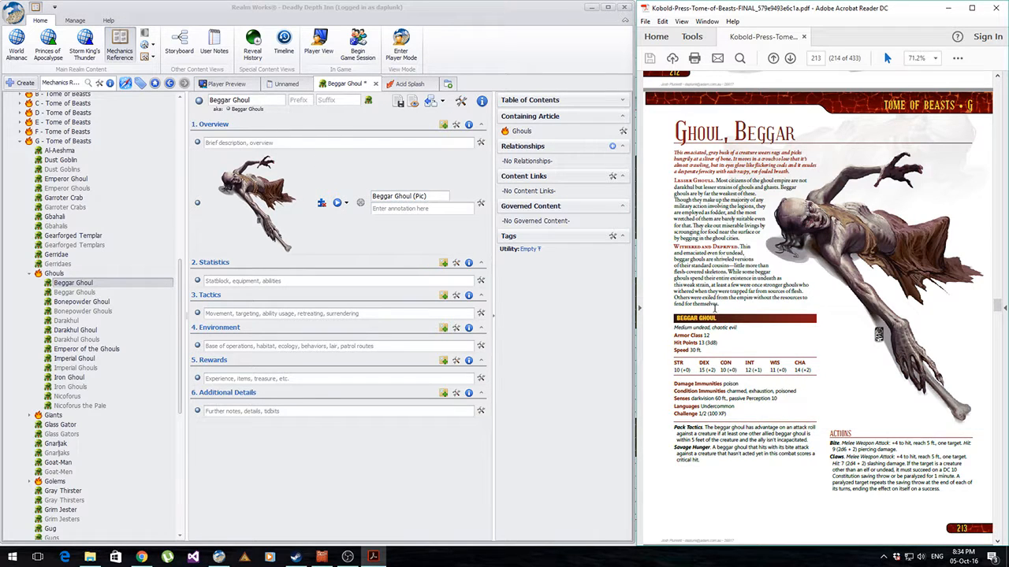
drag(719, 298, 671, 150)
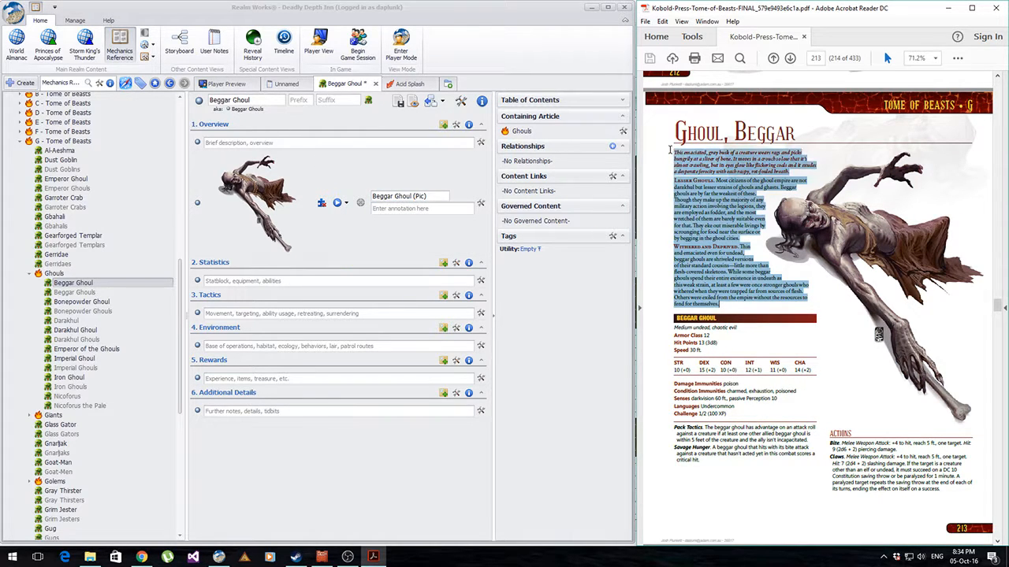
click(274, 143)
key(ctrl+v)
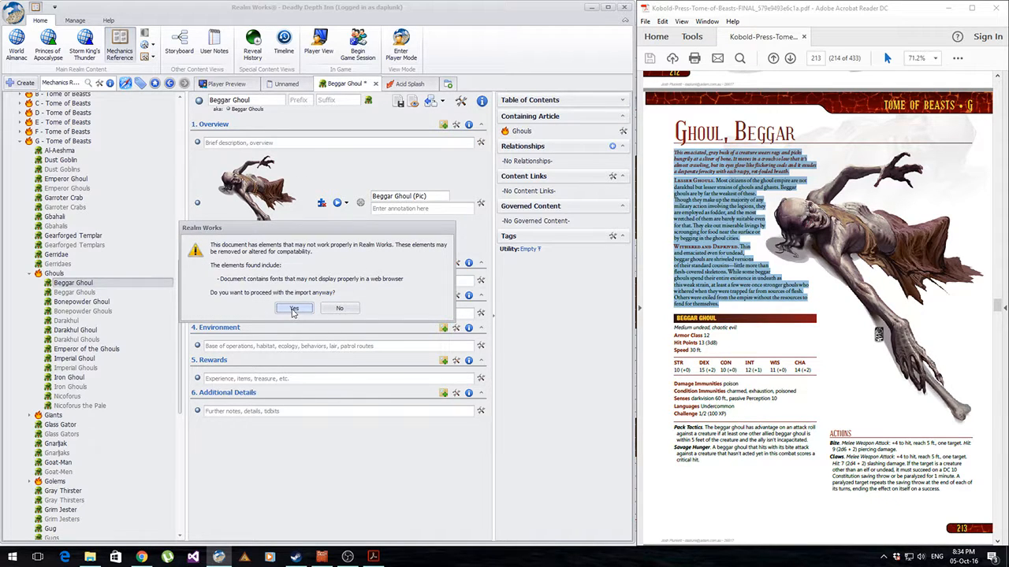
click(293, 308)
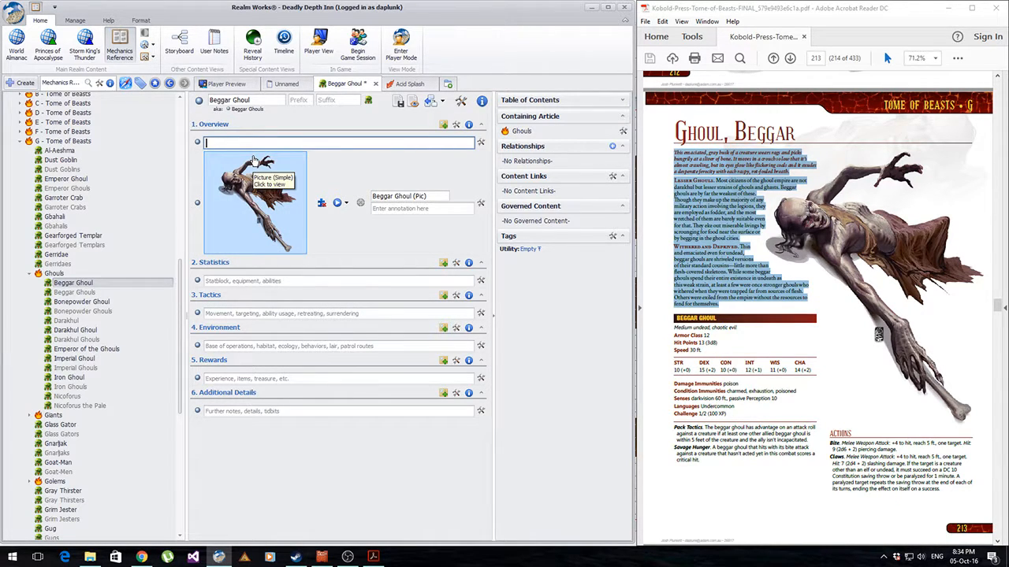
key(ctrl+alt+v)
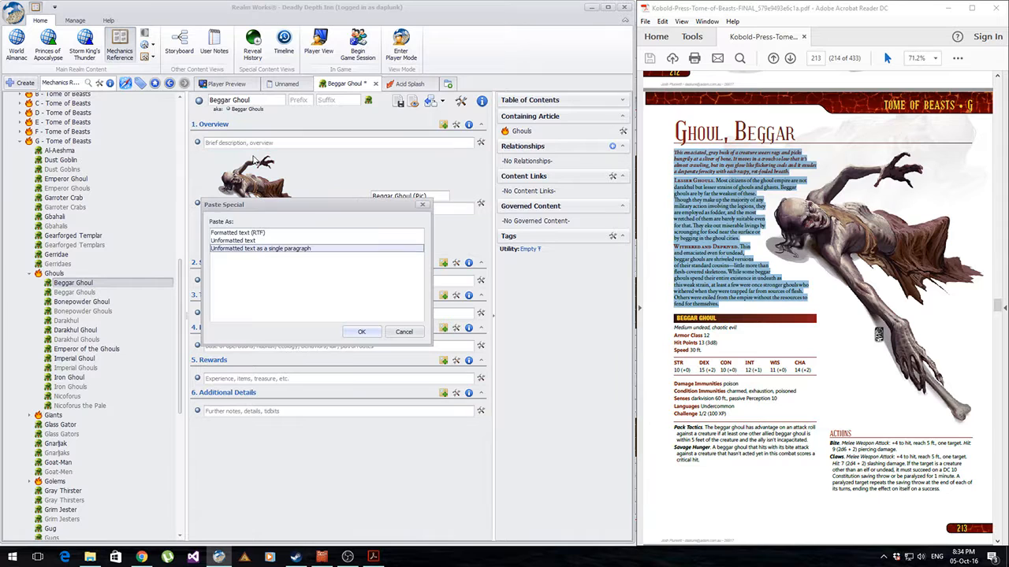
double_click(288, 250)
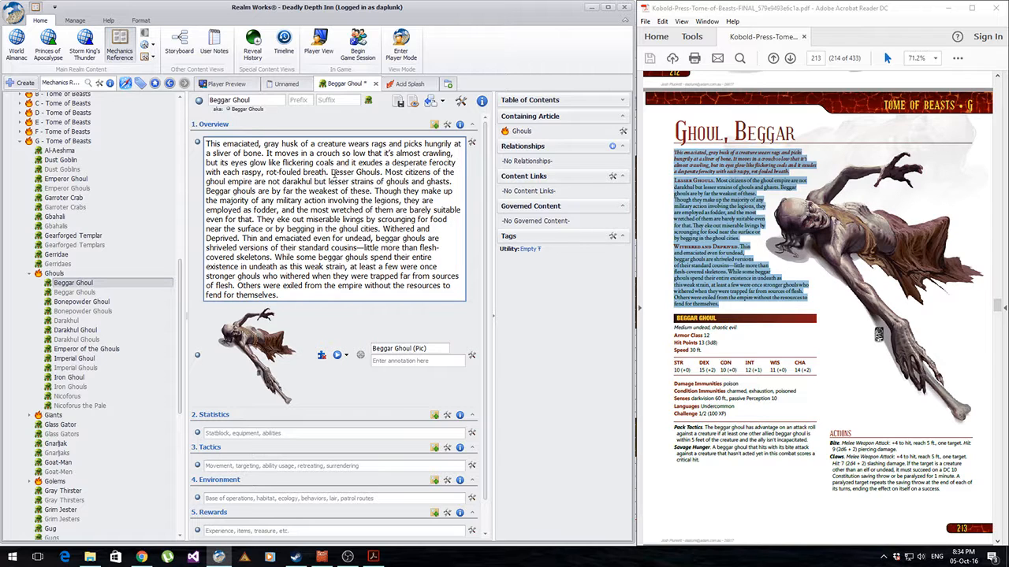
Step: Split the Overview text before "Lesser Ghouls" so that the opening description forms its own snippet
key(Return)
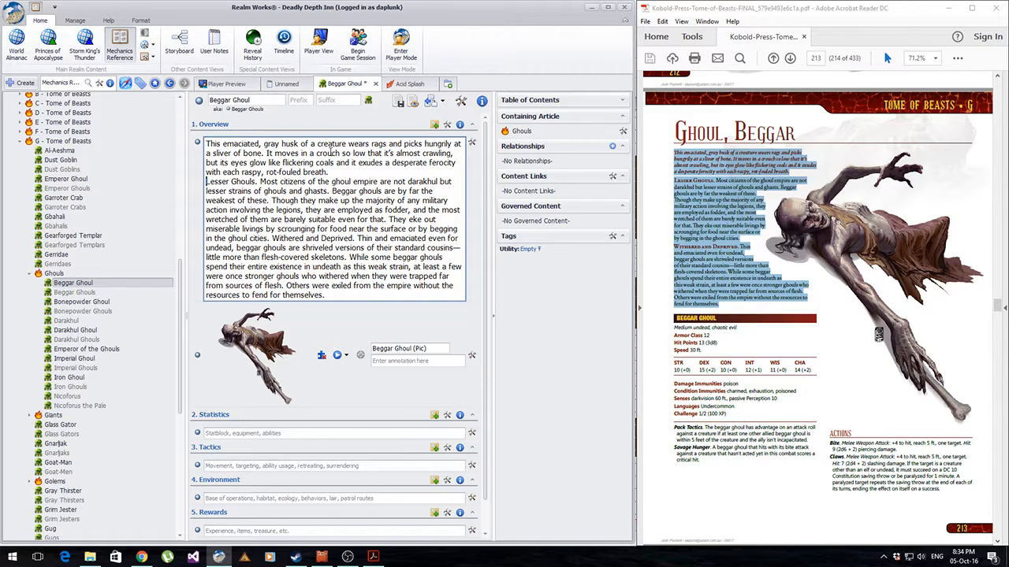
click(798, 174)
drag(791, 172, 665, 155)
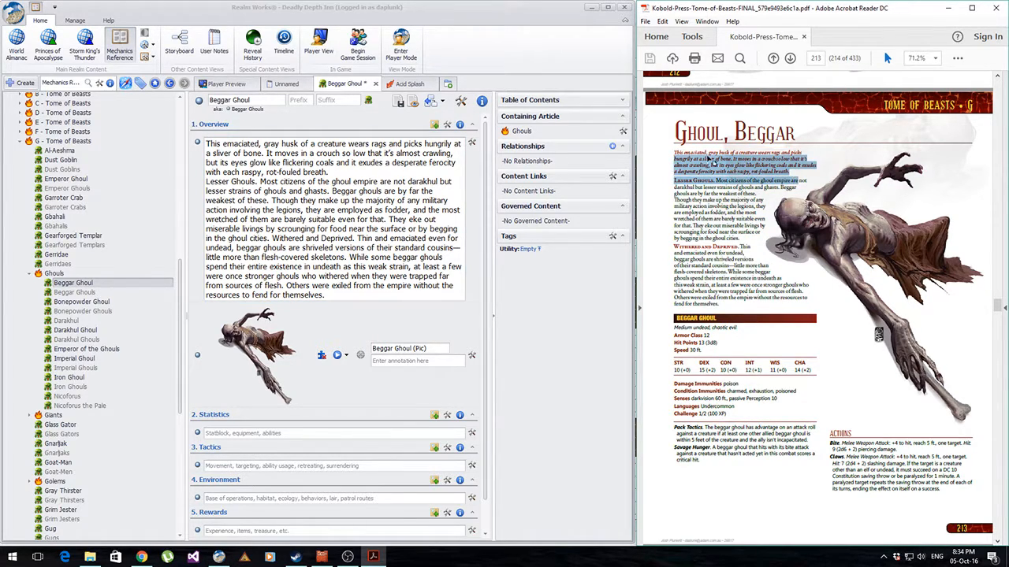
click(715, 162)
click(340, 175)
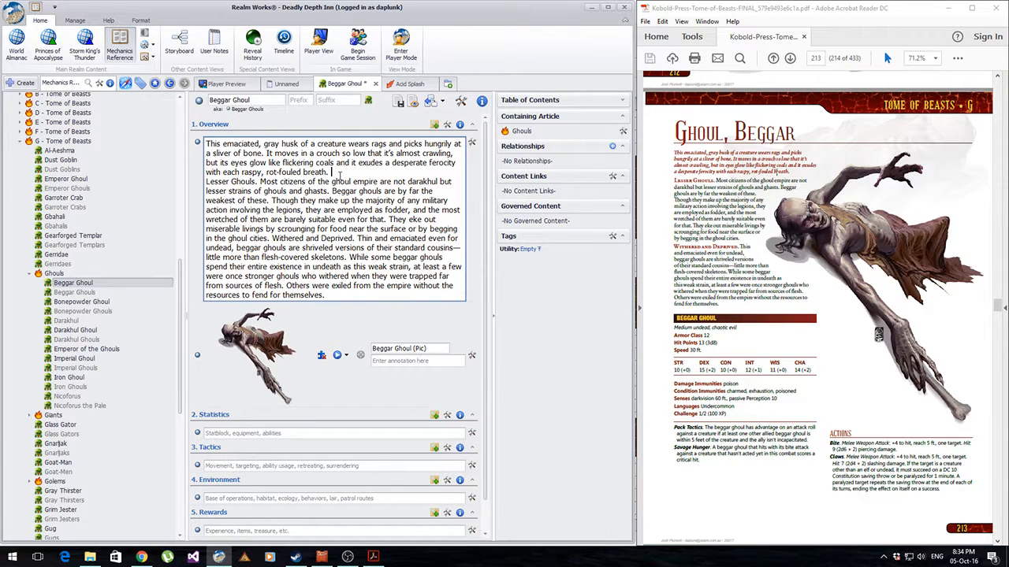
key(ctrl+Return)
click(332, 172)
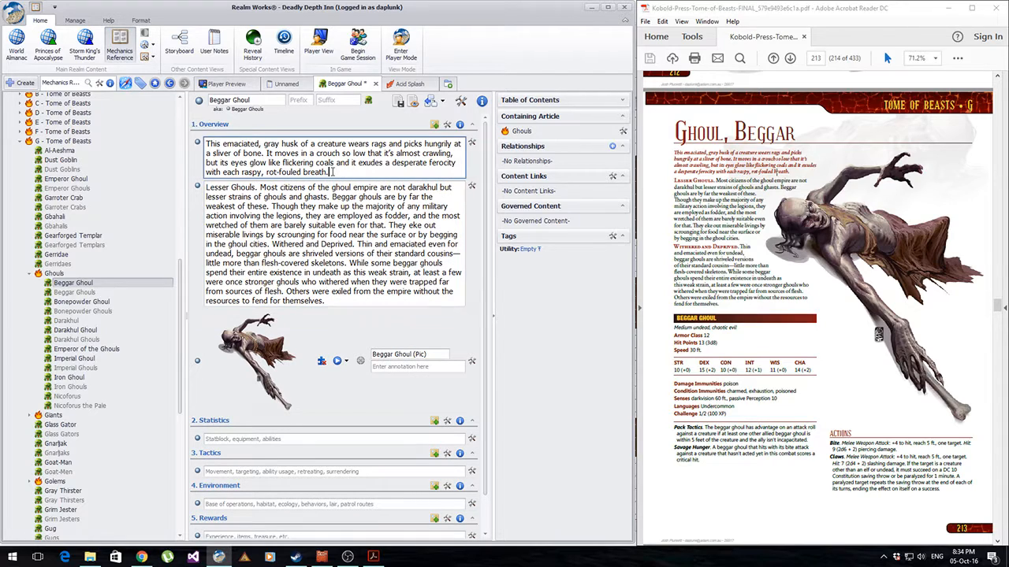
Step: Set the snippet style of the opening "This emaciated, gray husk" description to Read Aloud
click(471, 142)
mouse_move(520, 262)
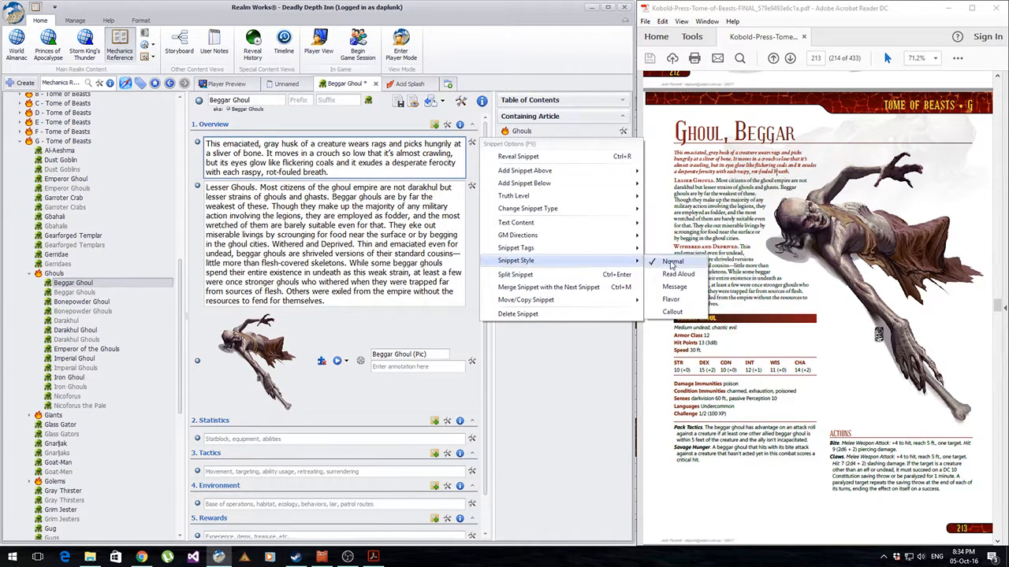
click(678, 274)
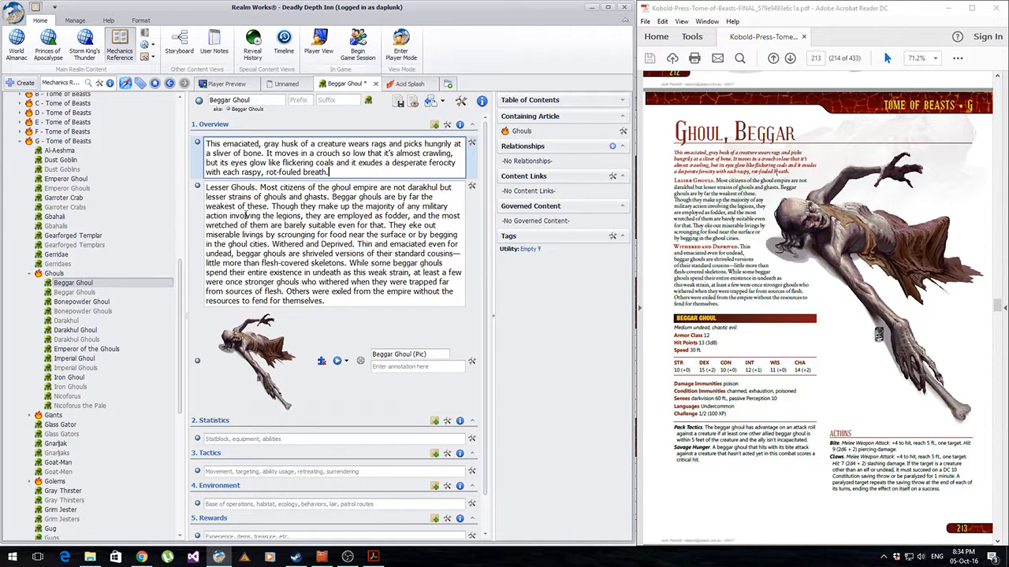
Step: Make the words "Lesser Ghouls" bold at the start of the second Overview snippet
drag(257, 188, 142, 179)
key(ctrl+b)
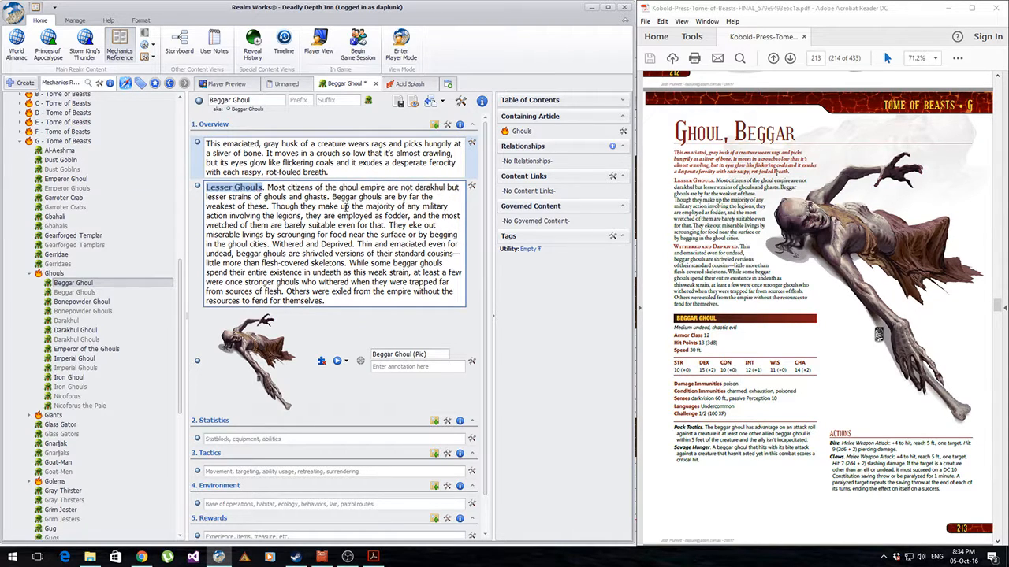
click(303, 215)
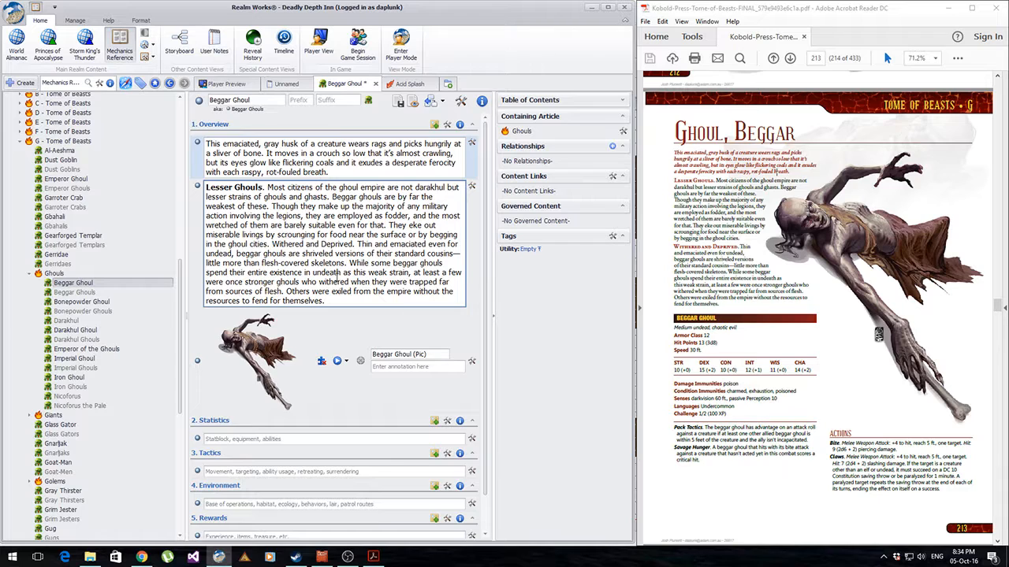
Step: Split the "Withered and Deprived" text into its own snippet and make its opening words bold
key(ctrl+Return)
key(ctrl+shift+Right)
key(ctrl+shift+Right)
key(ctrl+shift+Right)
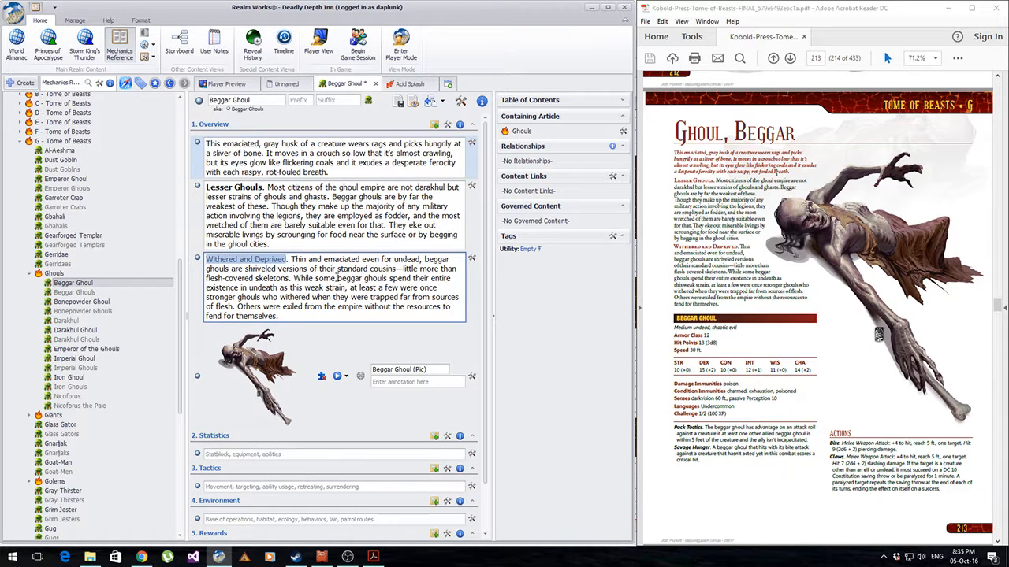
key(ctrl+b)
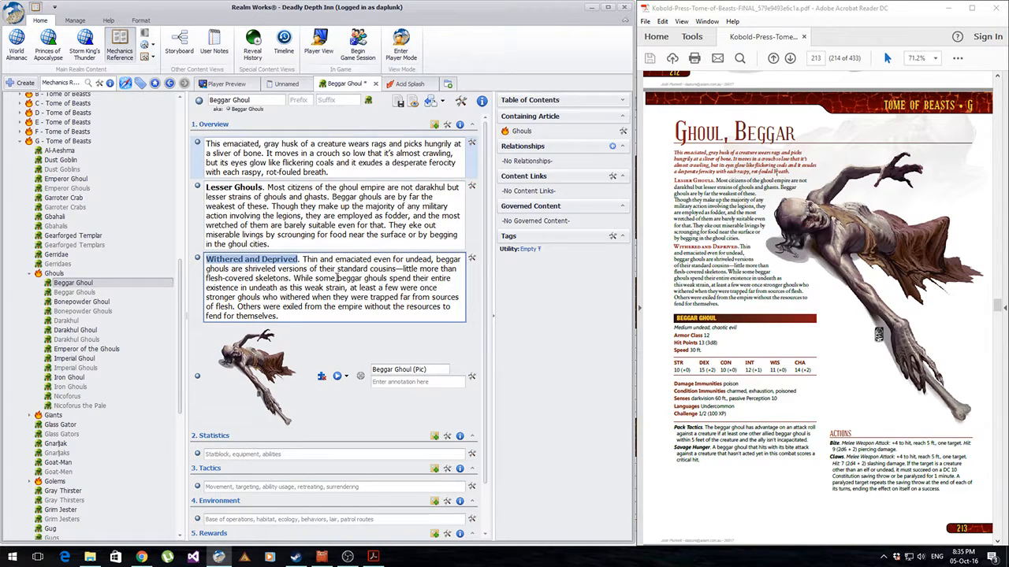
click(286, 244)
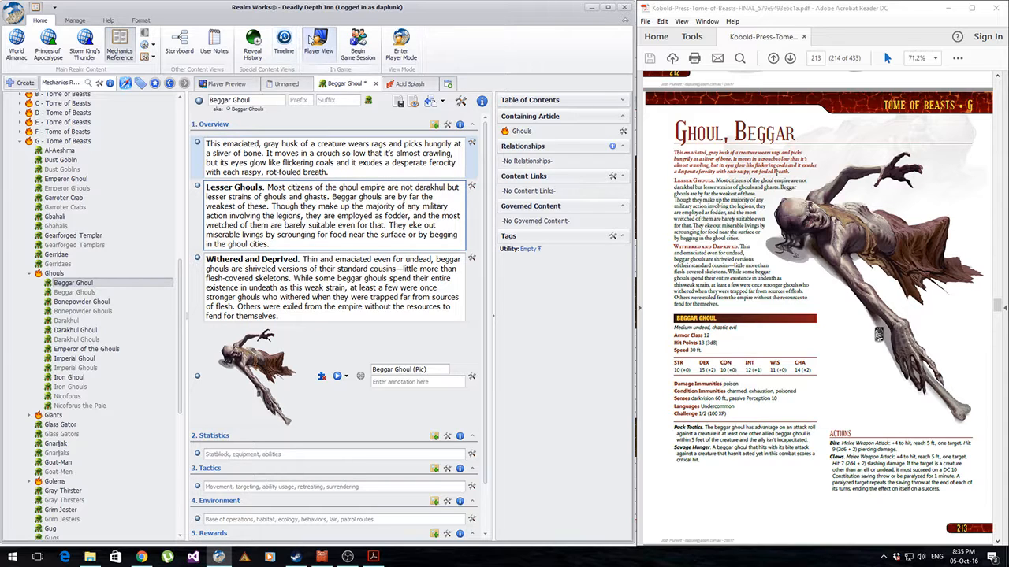
Step: Reveal the Beggar Ghoul article and its opening read-aloud snippet to the players
click(199, 102)
click(197, 143)
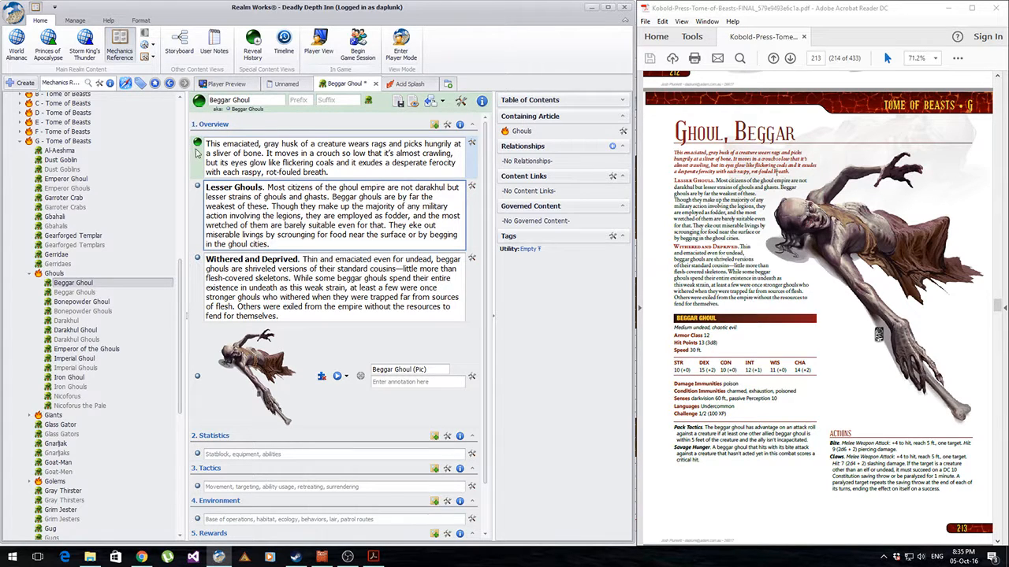
triple_click(384, 171)
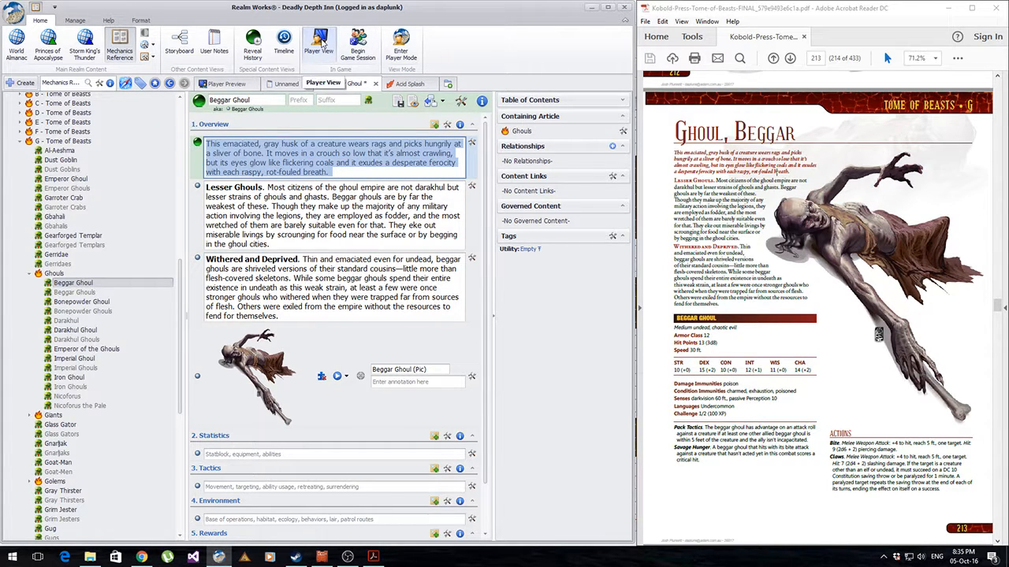
click(340, 172)
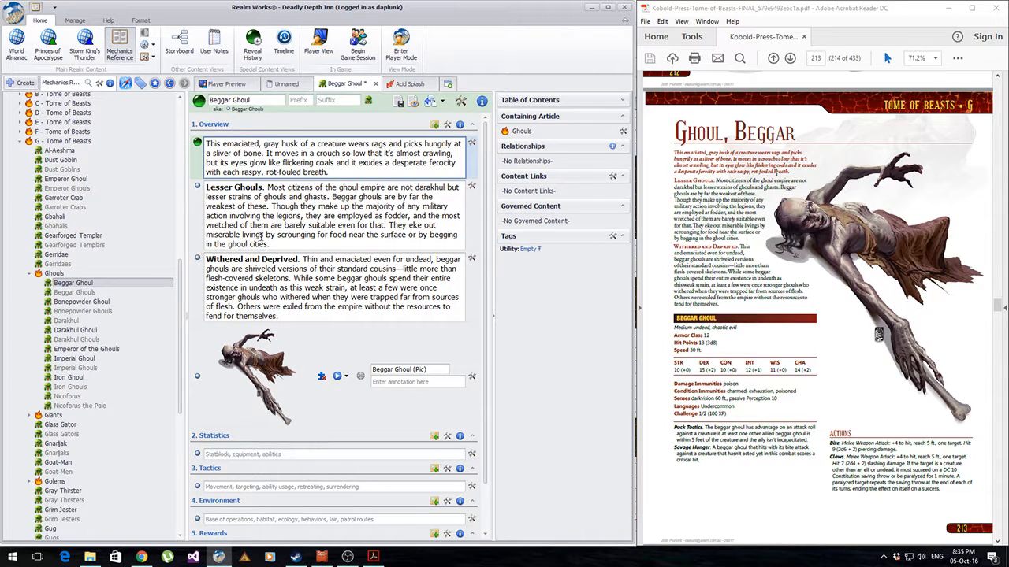
Step: Move the revealed read-aloud snippet below the "Withered and Deprived" snippet in the Overview section
scroll(731, 244, down, 6)
scroll(732, 244, up, 5)
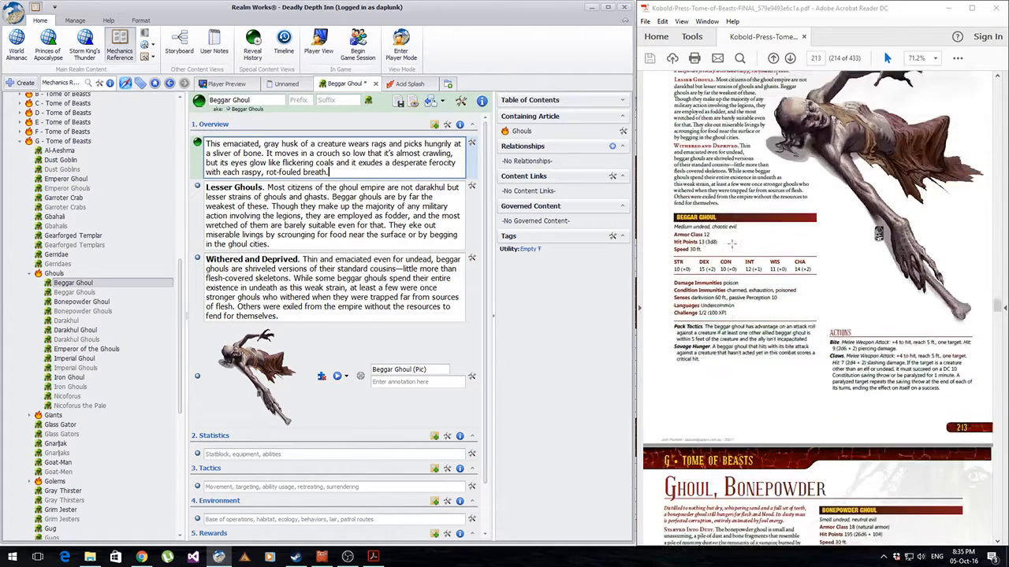
scroll(731, 244, up, 1)
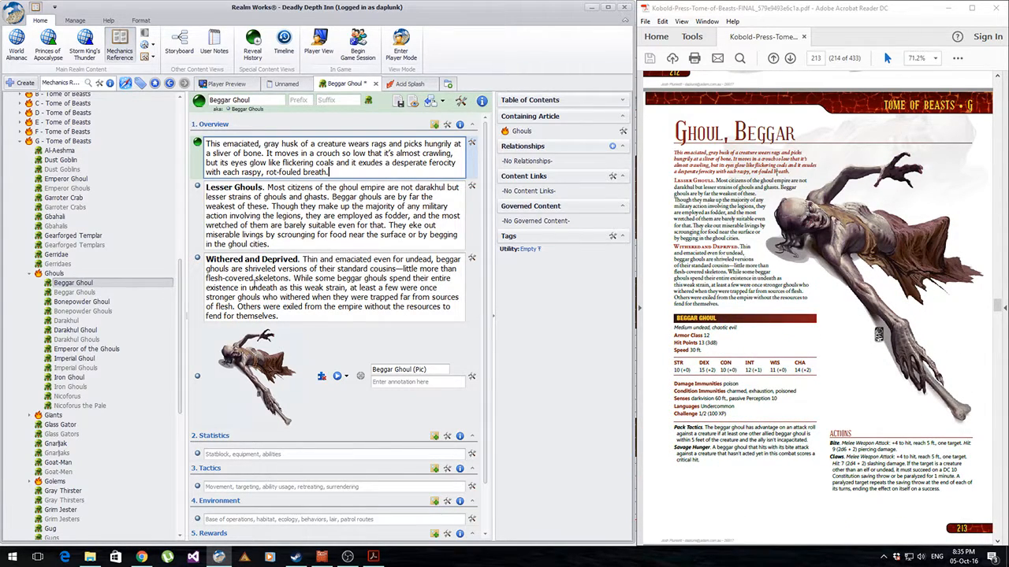
key(ctrl+s)
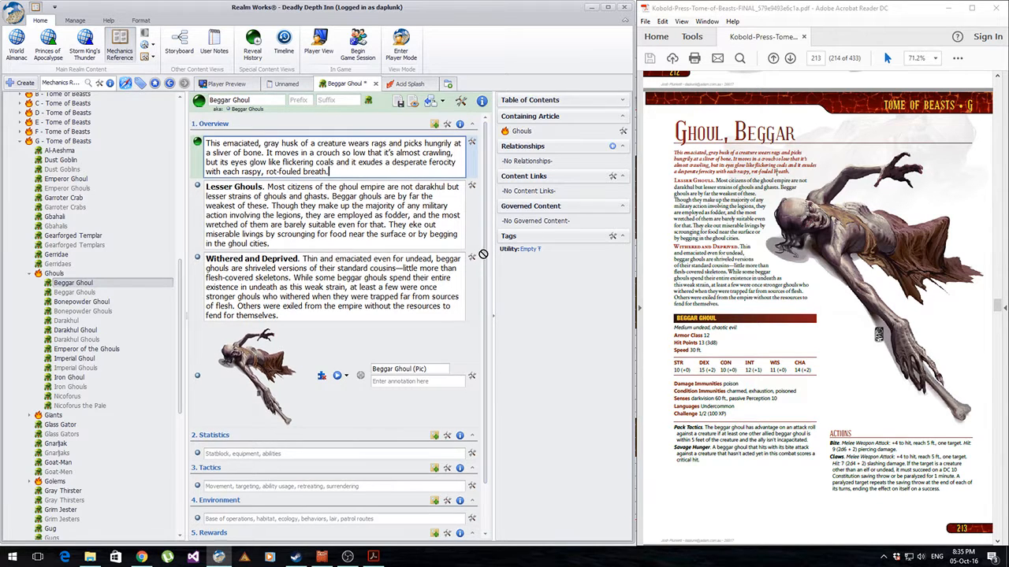
Step: Add a Hero Lab Portfolio snippet below the Statistics text snippet and label it "Beggar Ghoul (Stats)"
click(471, 453)
mouse_move(547, 311)
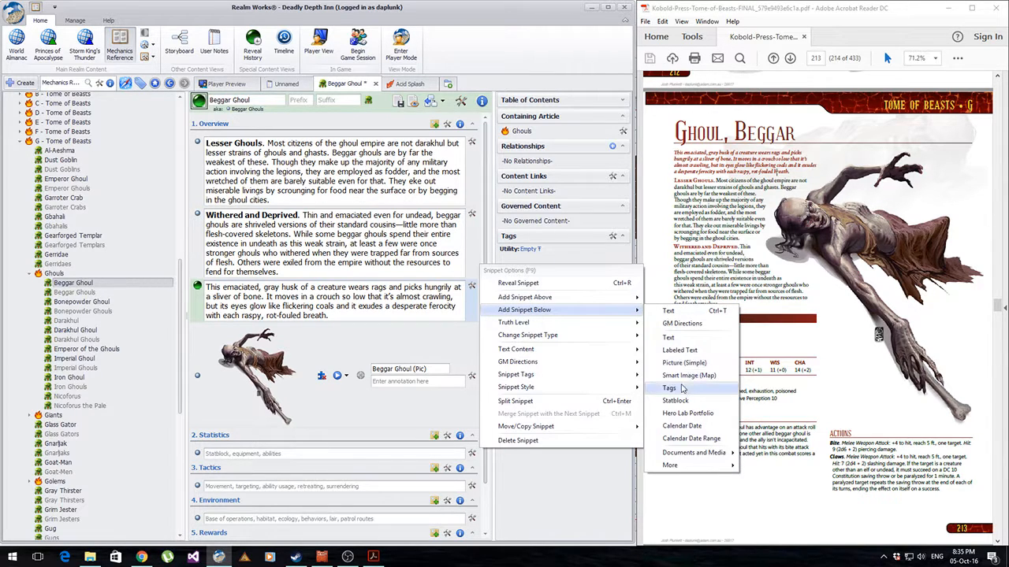
click(675, 415)
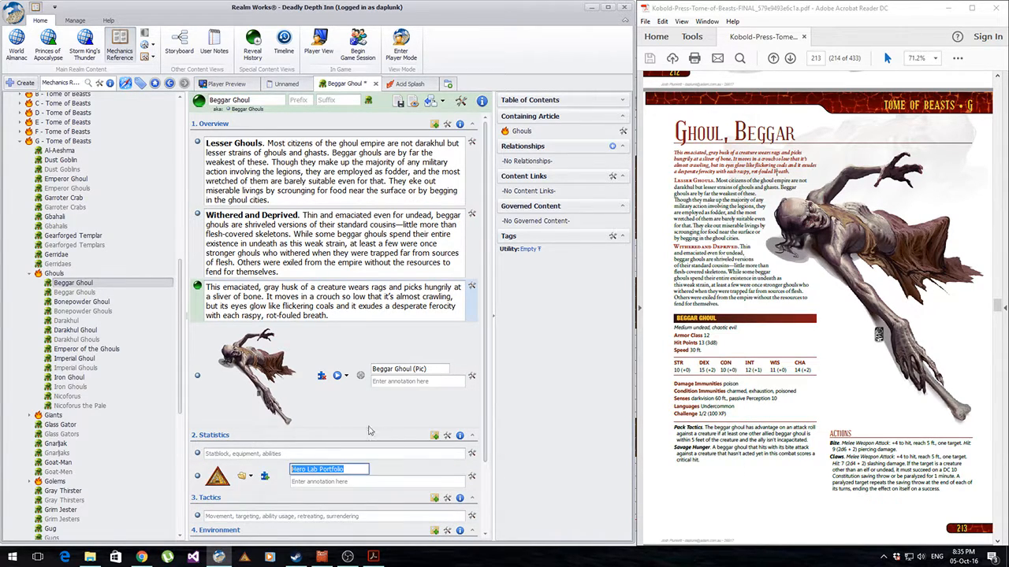
drag(263, 100, 111, 90)
key(ctrl+c)
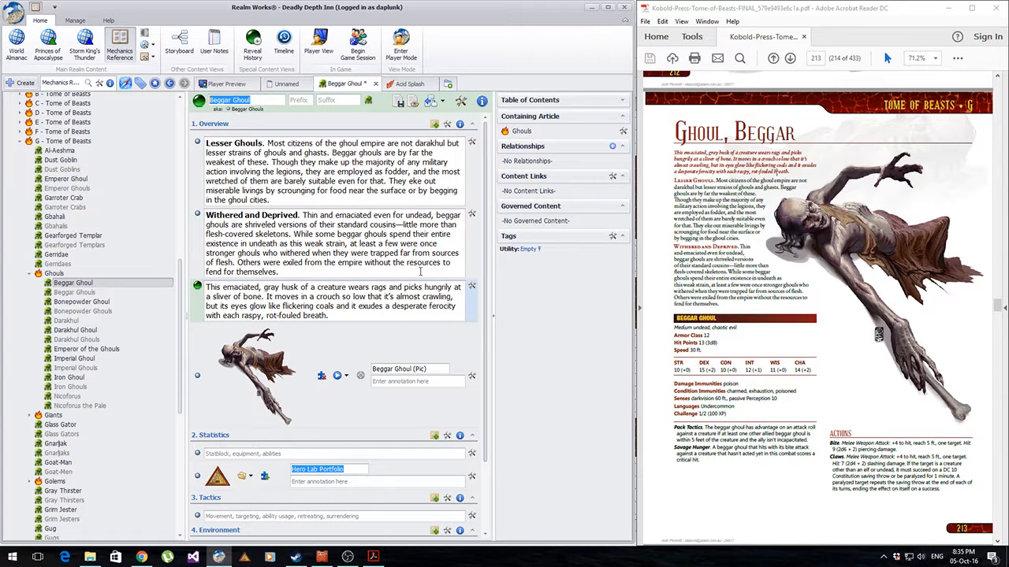
click(357, 471)
key(ctrl+v)
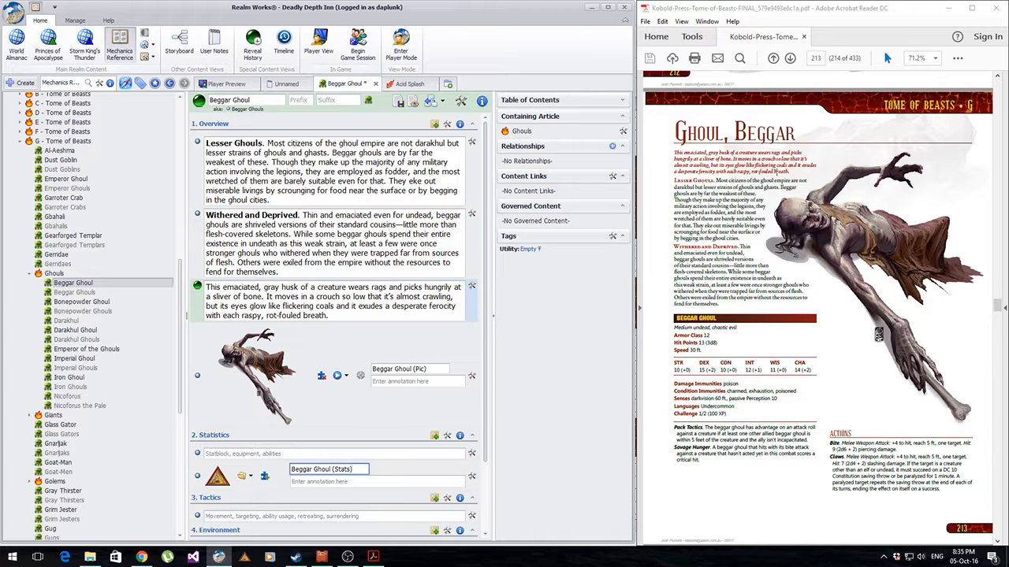
Step: Save the topic for portfolio editing and link the detected ghoul mentions in Overview, choosing the Monster Manual Ghouls article for ambiguous matches
click(267, 480)
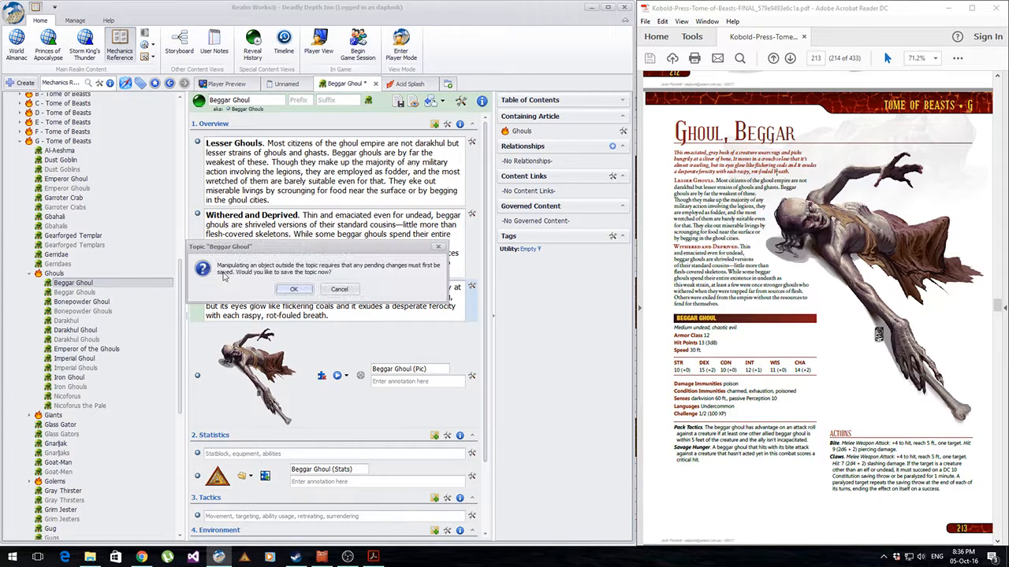
click(294, 290)
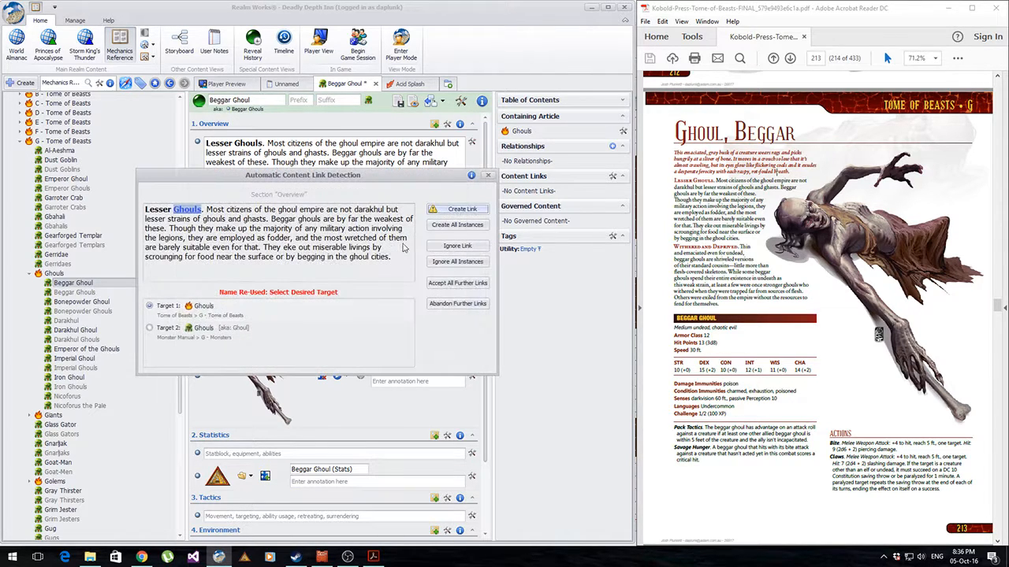
click(155, 328)
click(461, 210)
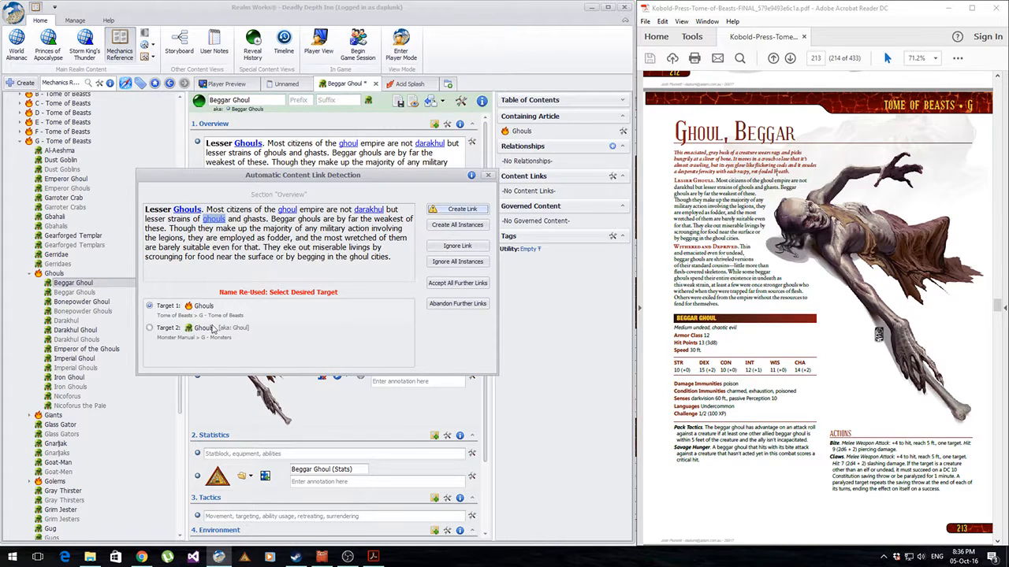
click(201, 330)
click(463, 210)
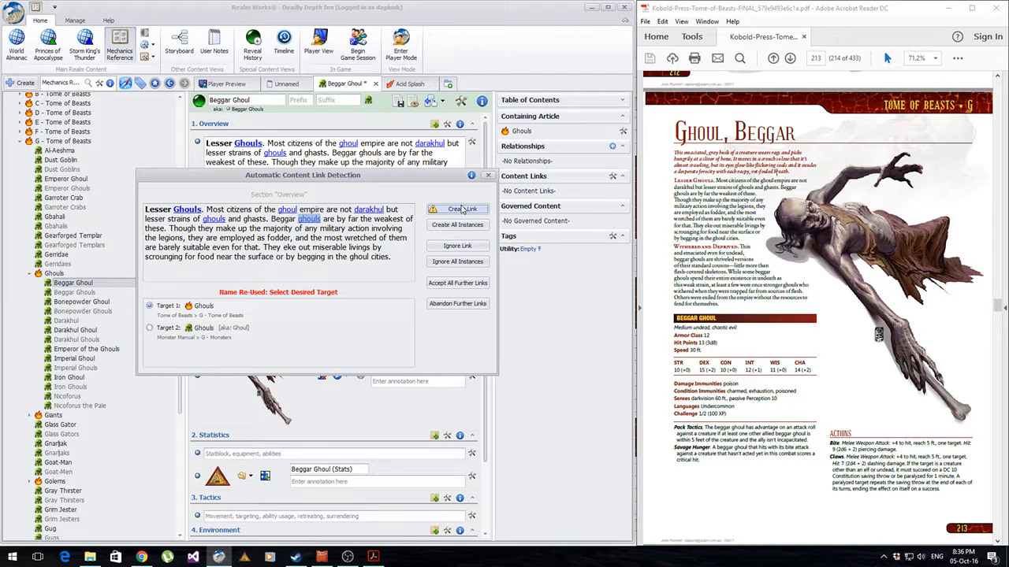
click(160, 331)
double_click(160, 329)
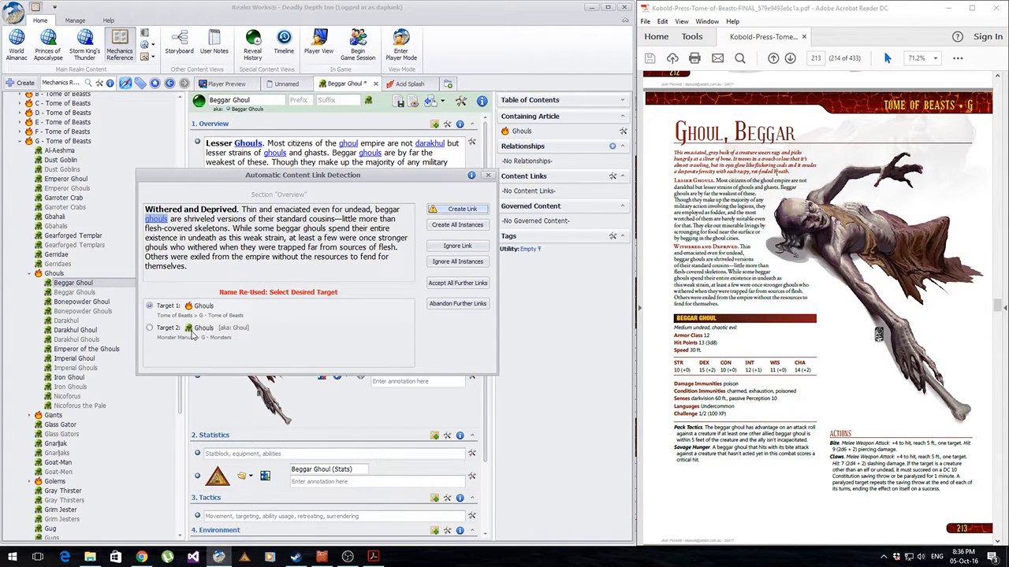
click(458, 226)
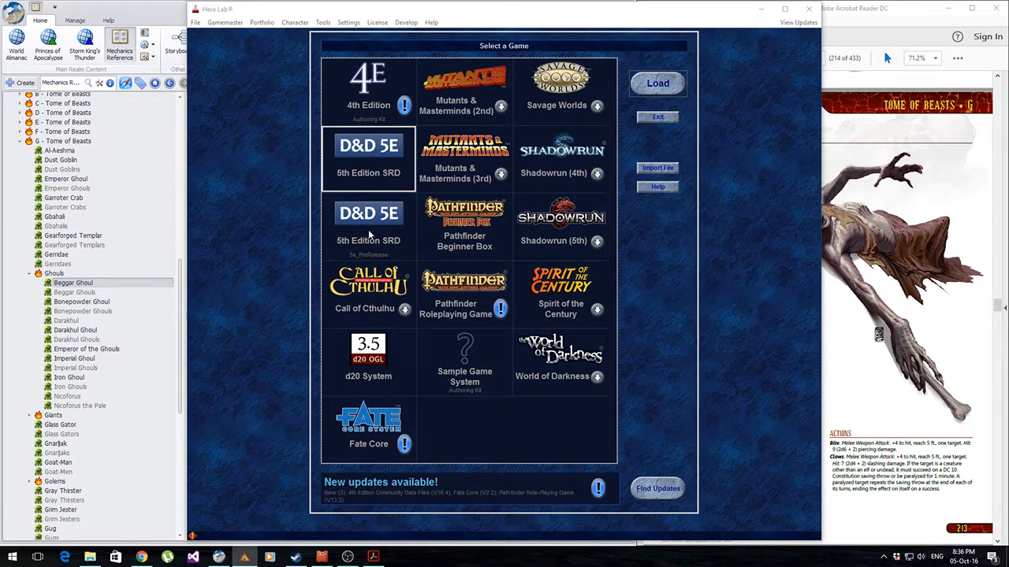
Step: Load the 5th Edition SRD game system in Hero Lab and name the new hero "Beggar Ghoul" as a Non-Player Character
click(661, 85)
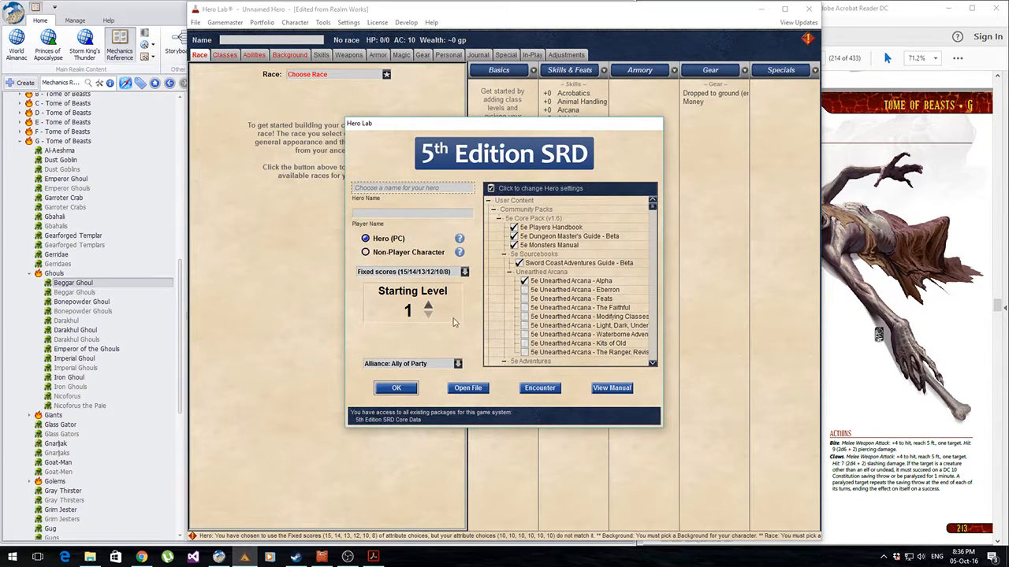
click(430, 188)
key(ctrl+v)
click(366, 253)
Step: Set the hero to Pick / roll ability scores with alliance Enemy of Party and accept the hero settings
click(390, 273)
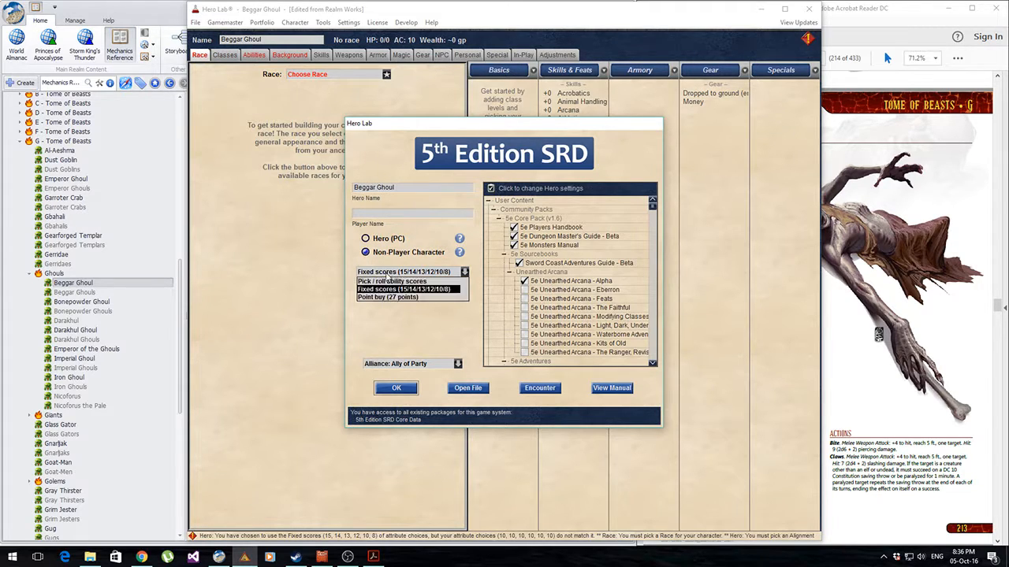
click(385, 272)
click(387, 273)
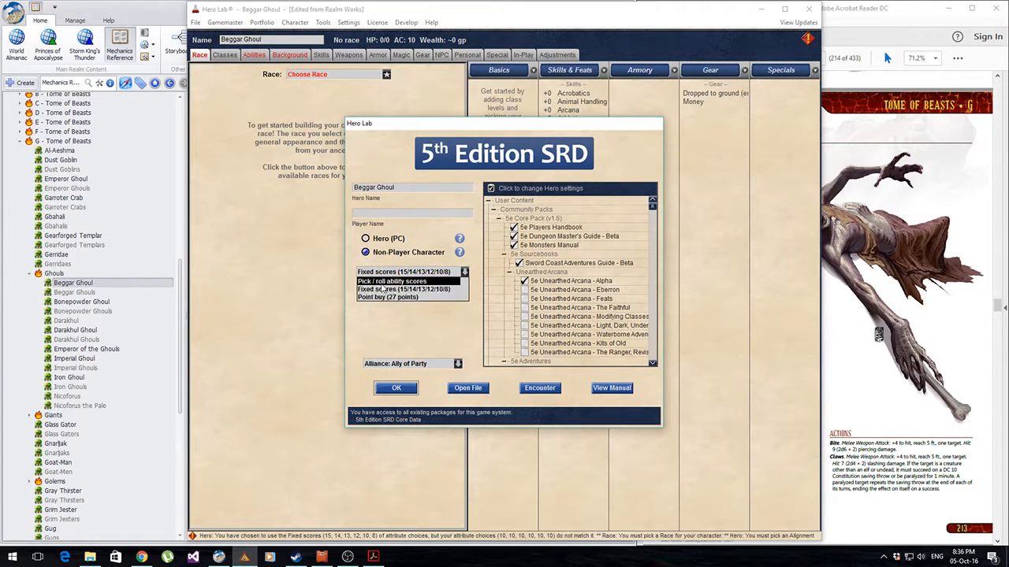
click(387, 281)
click(394, 364)
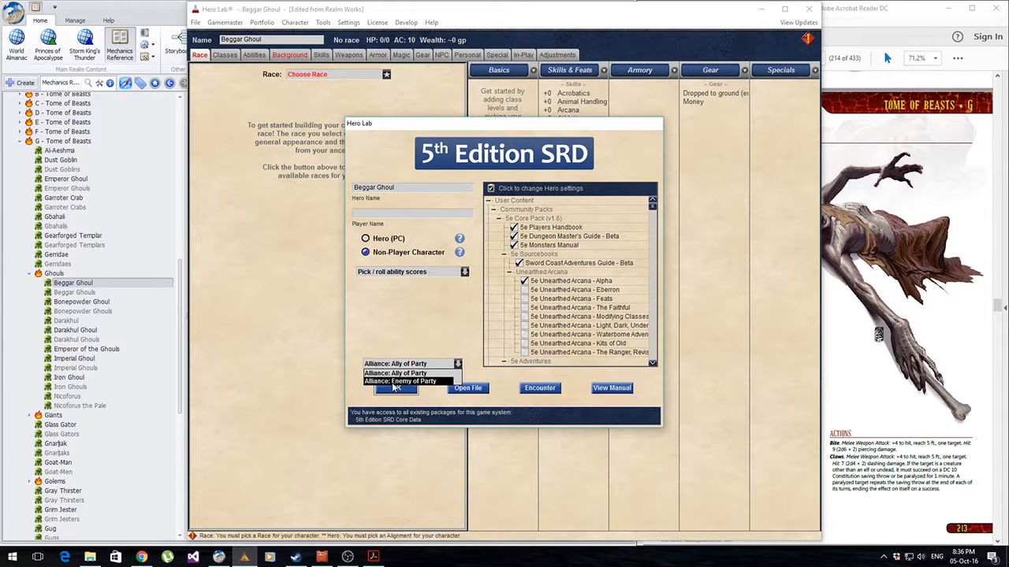
click(395, 385)
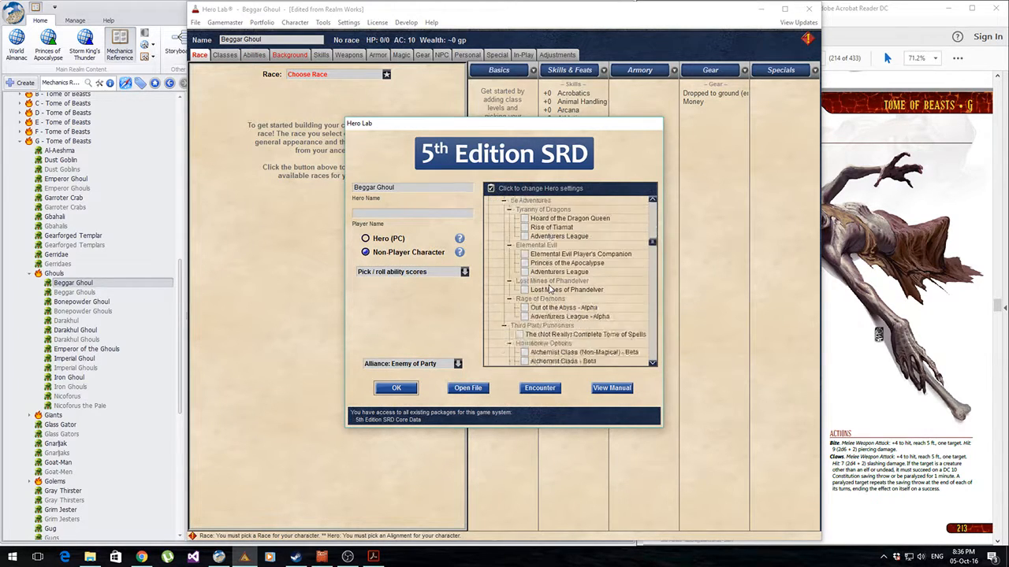
scroll(559, 292, down, 2)
scroll(559, 293, up, 5)
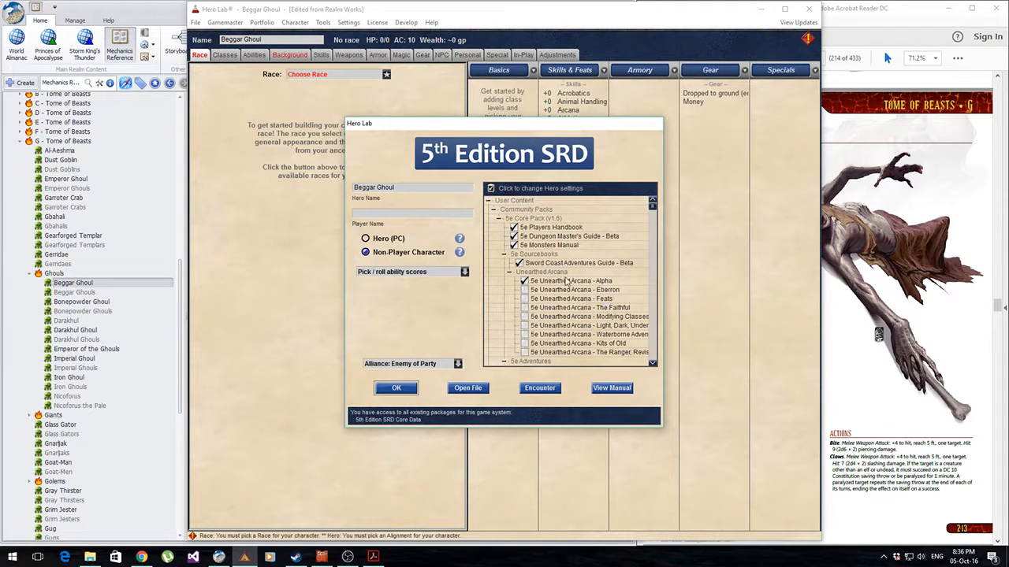
click(404, 391)
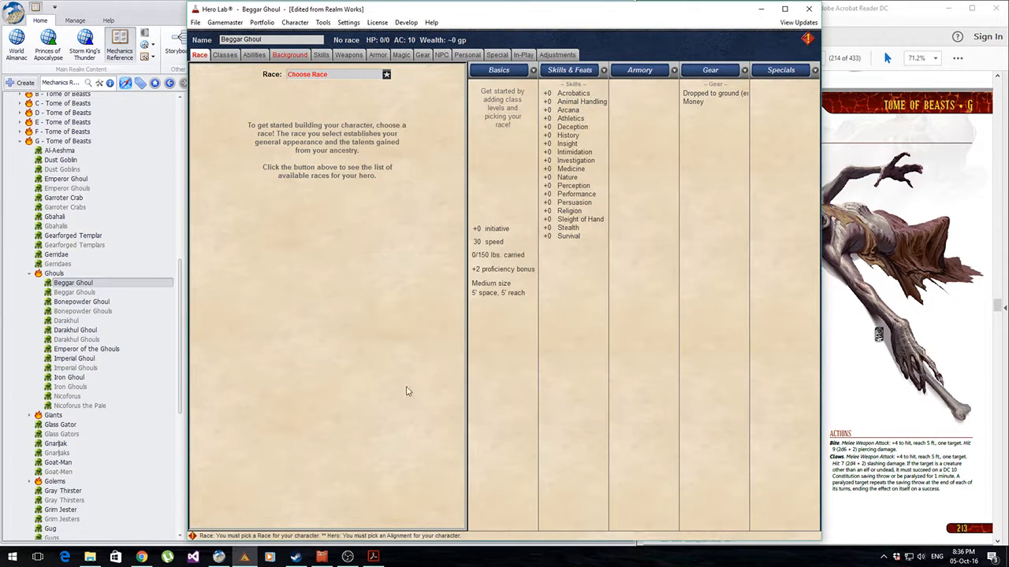
Step: Search the available races for "Beggar" and "Ghoul" and examine the details of the Ghoul race
drag(649, 21, 457, 13)
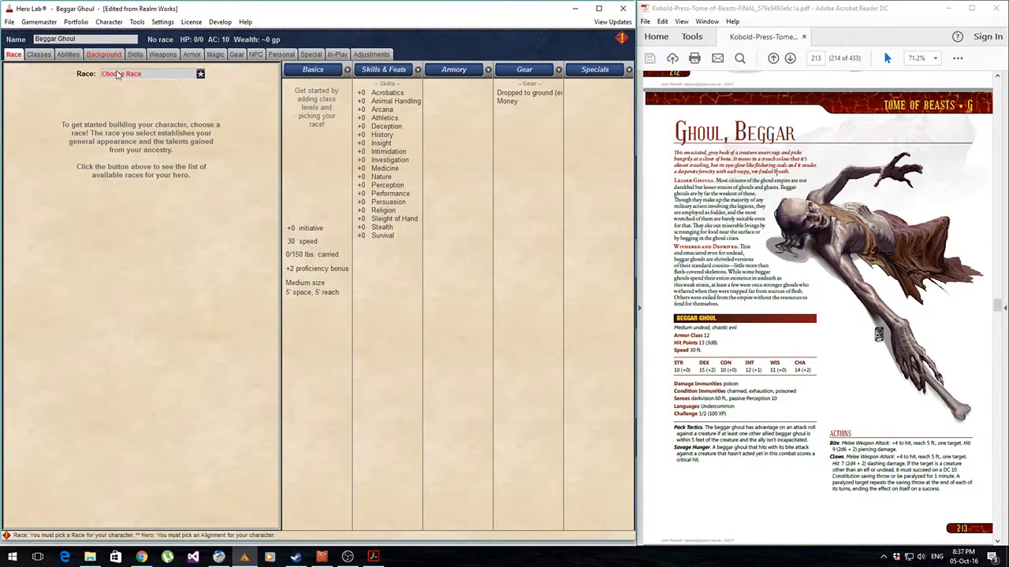
click(118, 74)
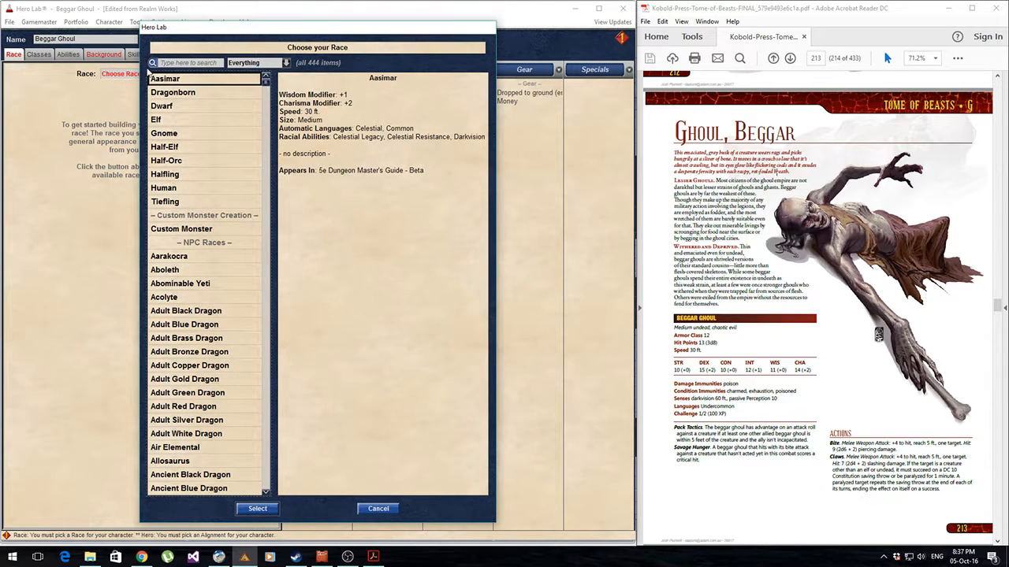
click(178, 63)
text(Beg)
key(BackSpace)
key(BackSpace)
key(BackSpace)
key(BackSpace)
key(BackSpace)
key(BackSpace)
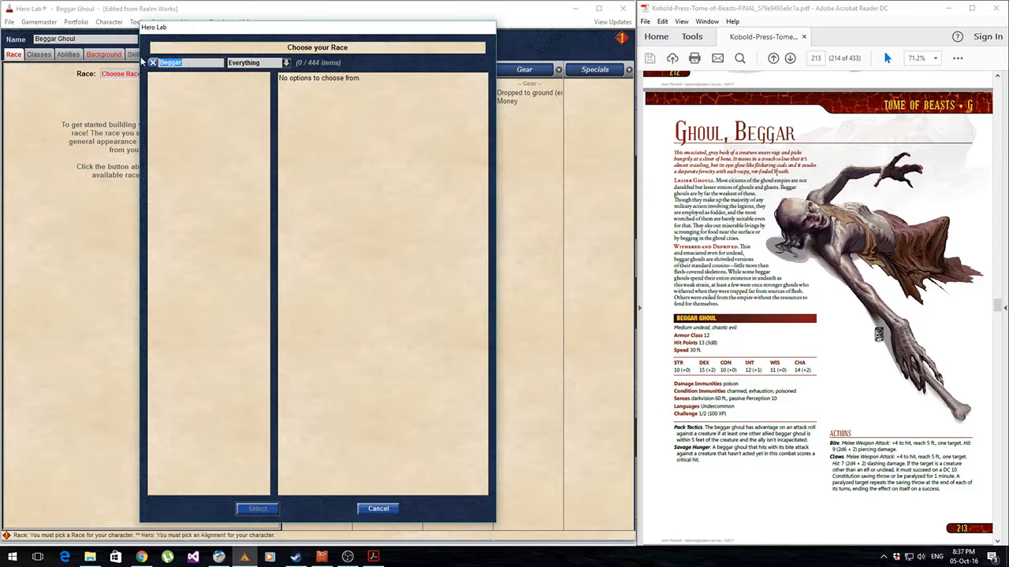
text(Ghoul)
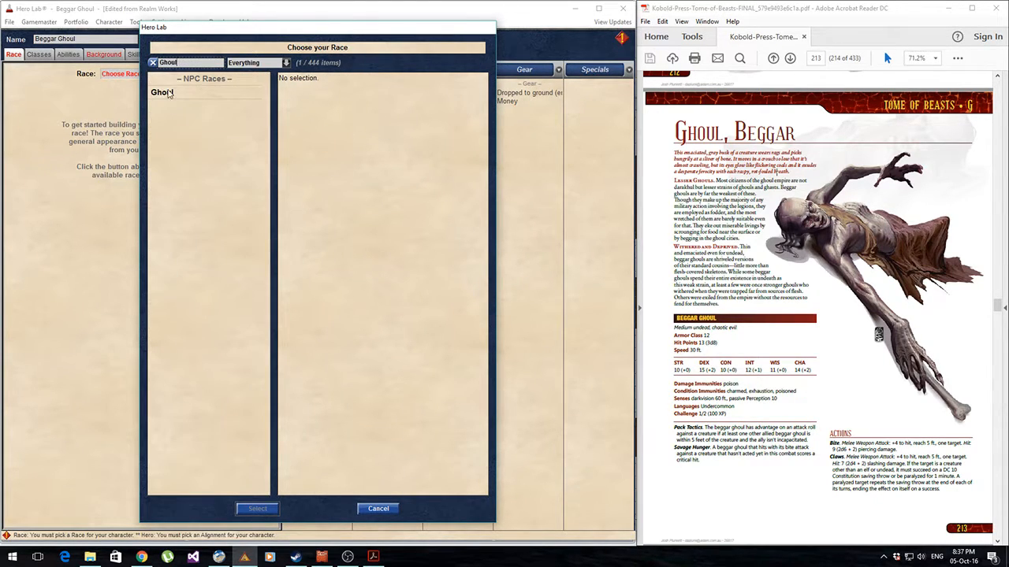
click(169, 94)
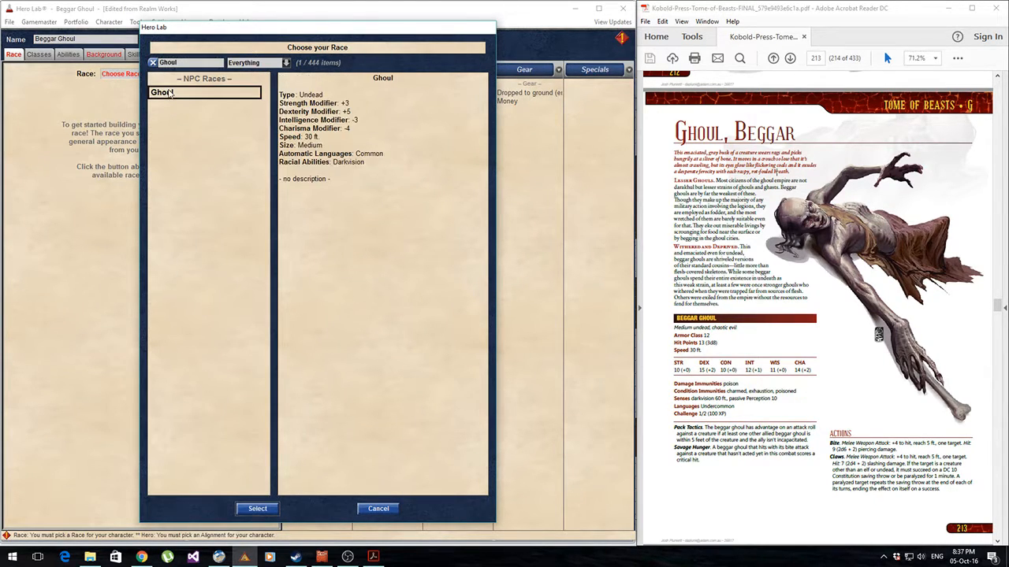
click(153, 63)
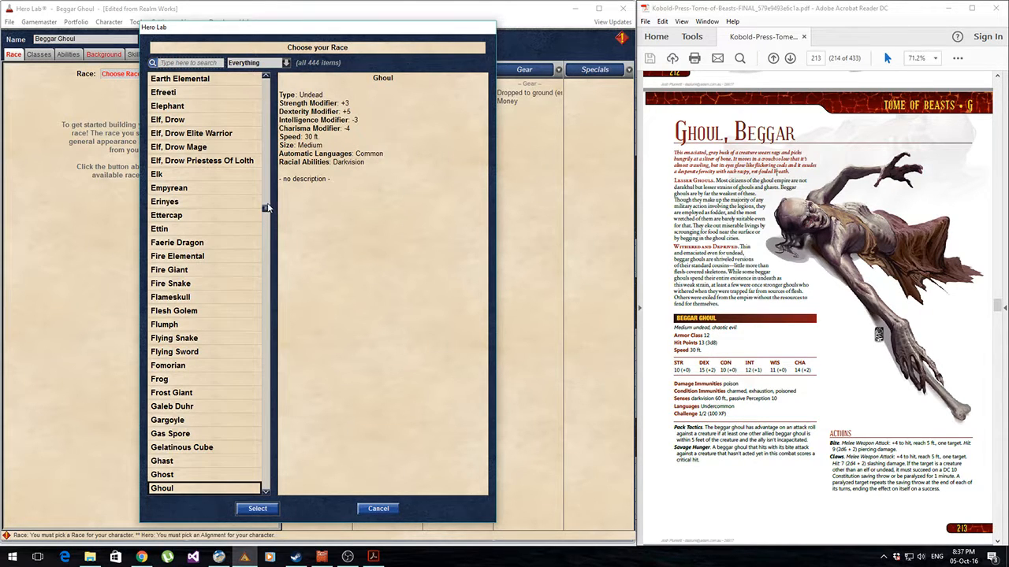
Step: Choose Custom Monster as the race and enter "Beggar Ghoul" as its race name
scroll(202, 228, up, 20)
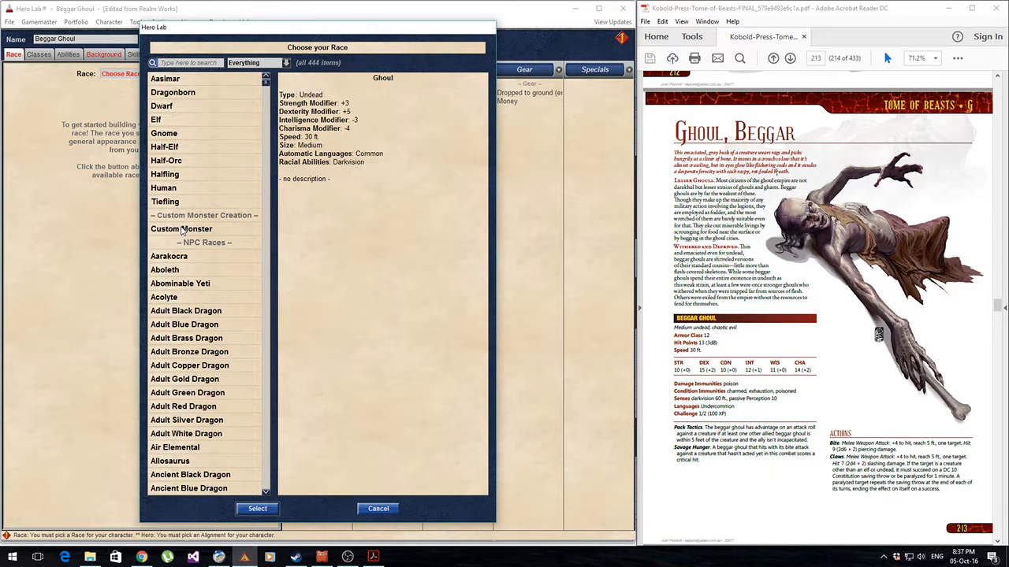
double_click(182, 230)
scroll(162, 268, down, 3)
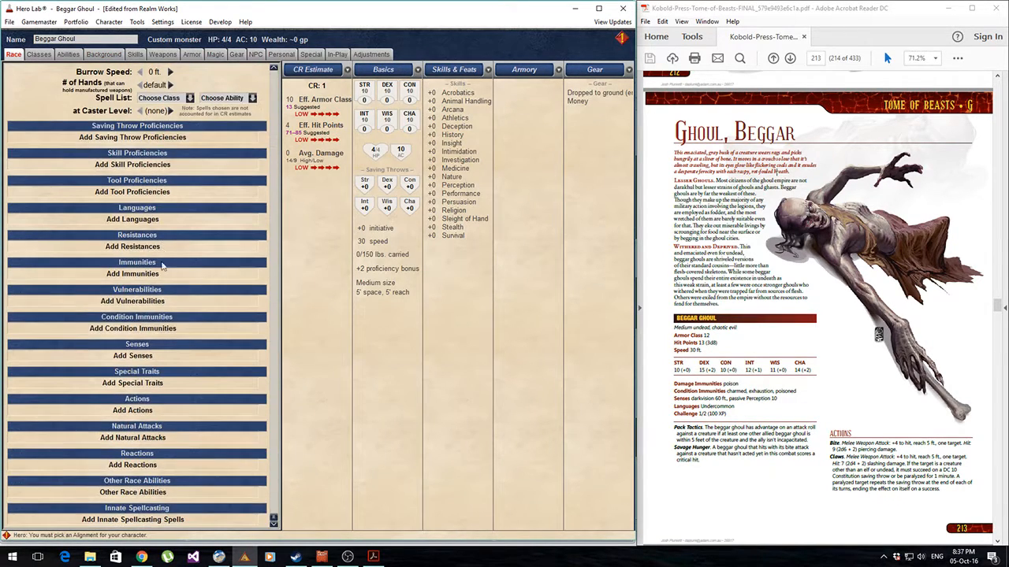
scroll(181, 309, up, 3)
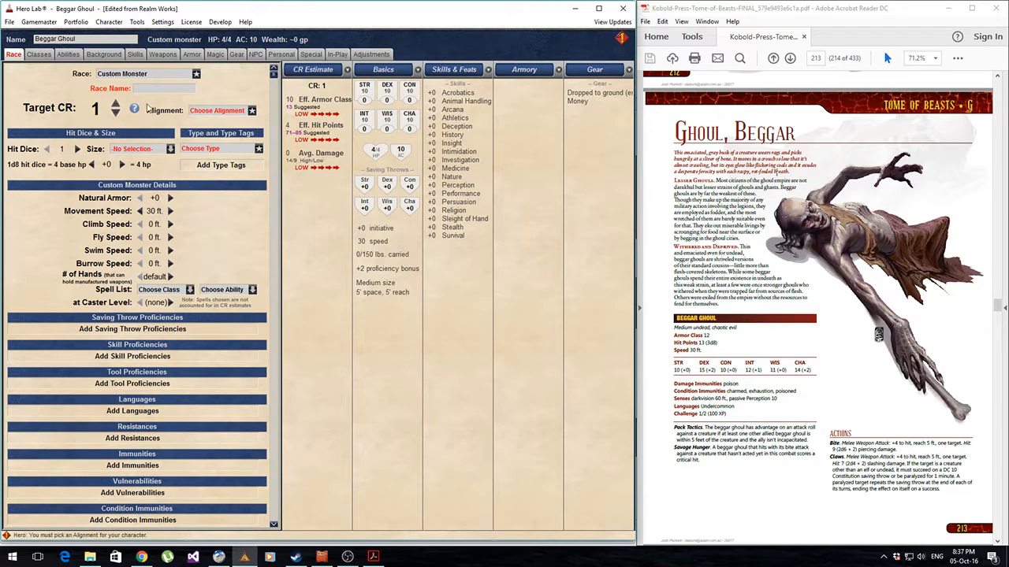
click(182, 89)
text(Beggar Ghoul)
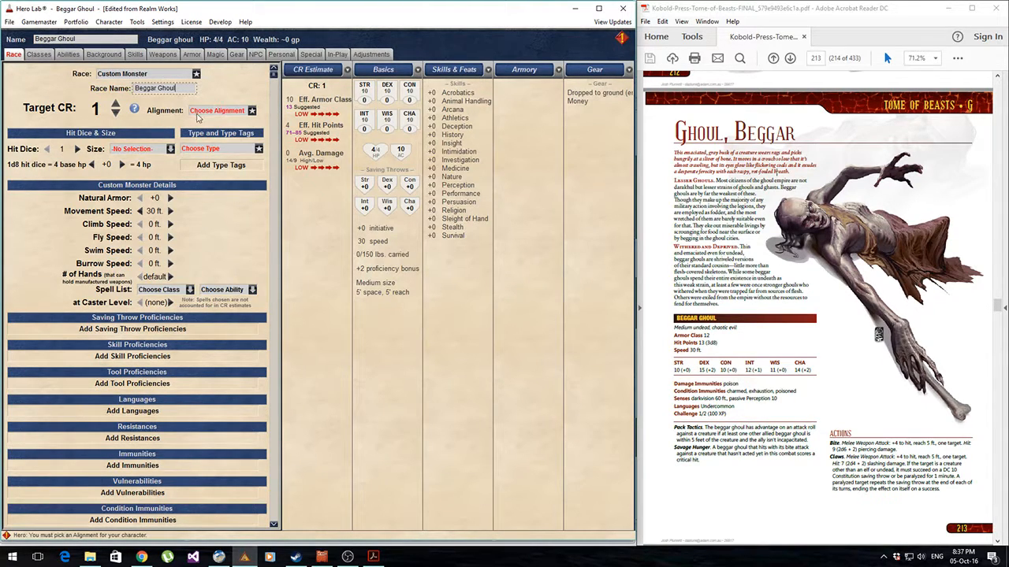
Step: Set the custom monster's alignment to Chaotic Evil, following the Beggar Ghoul stat block in the PDF
click(746, 276)
scroll(751, 294, up, 4)
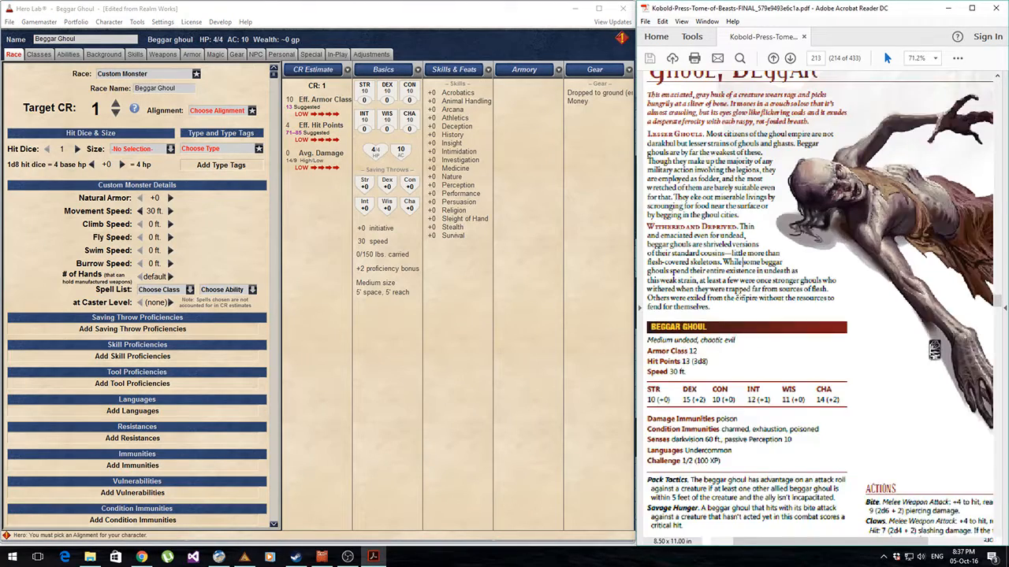
scroll(757, 421, down, 2)
mouse_move(805, 544)
mouse_down()
mouse_move(777, 544)
mouse_move(788, 545)
mouse_up()
scroll(786, 455, down, 5)
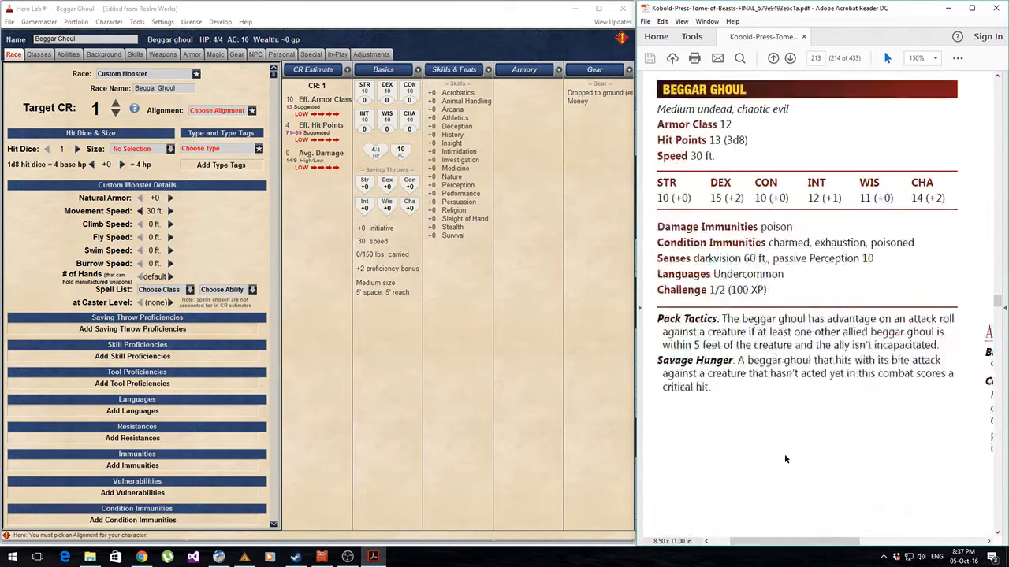
scroll(785, 455, up, 2)
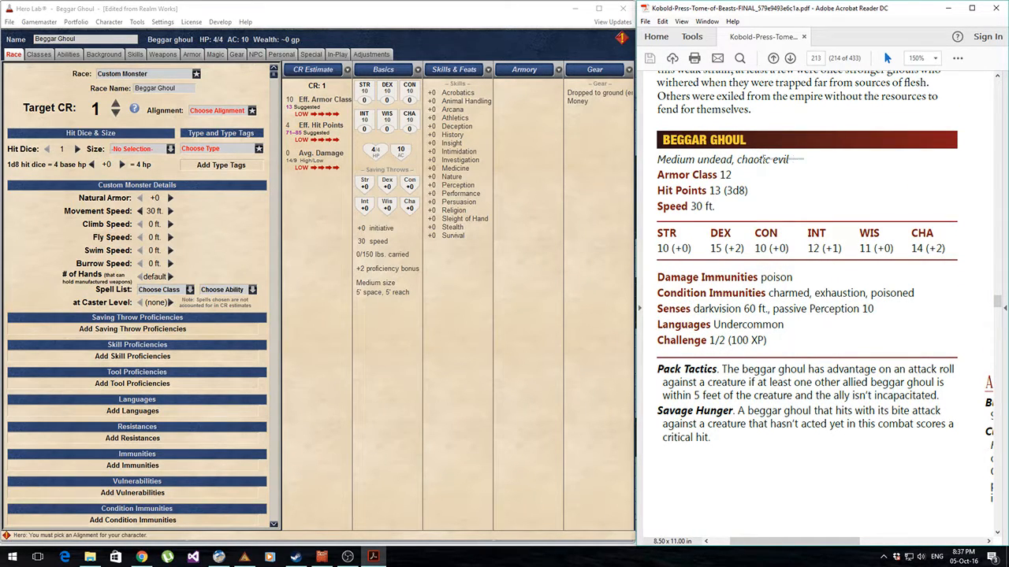
click(224, 115)
click(224, 111)
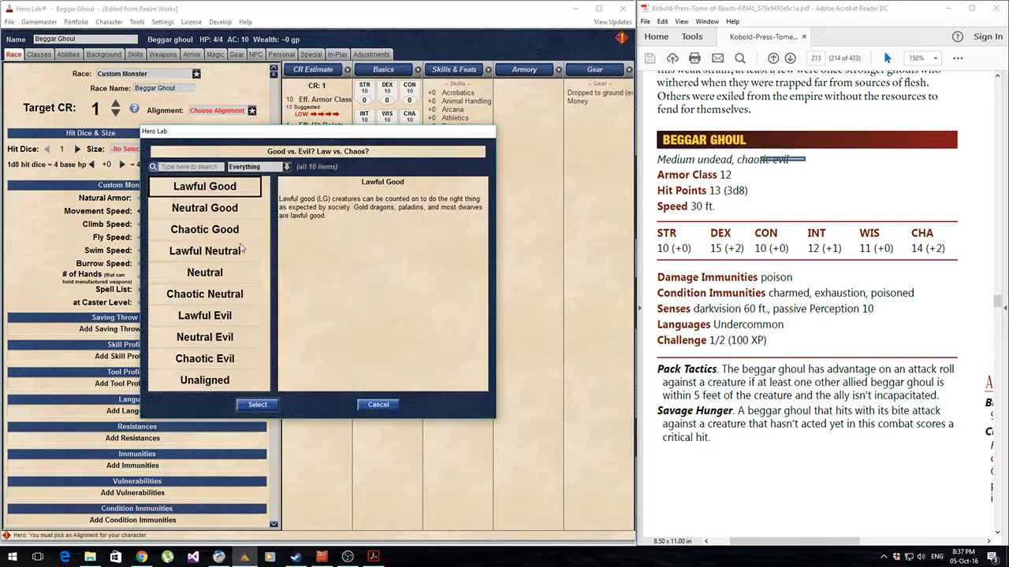
double_click(204, 358)
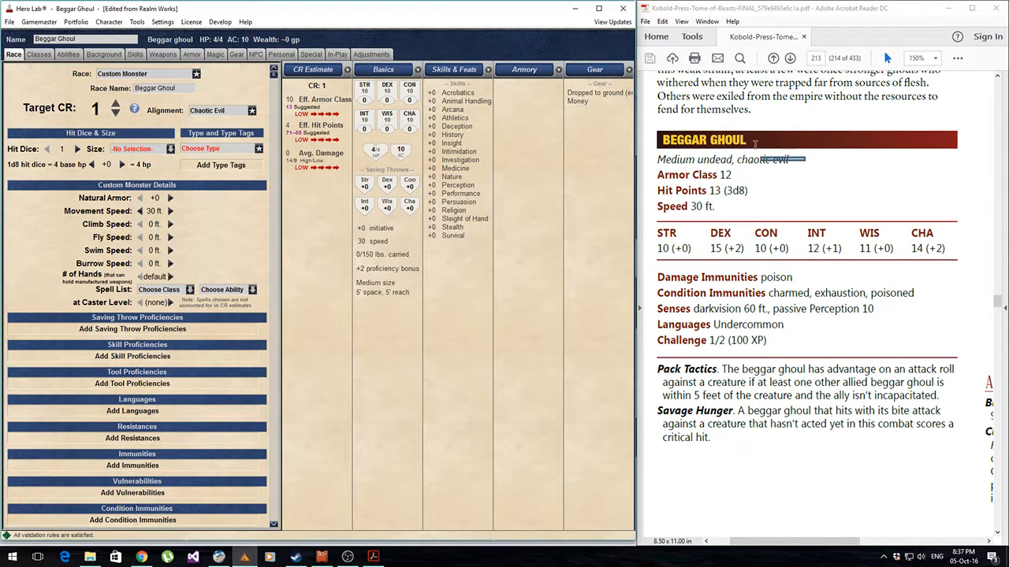
Step: Set the monster's Dexterity score to 15 and its Intelligence score to 12
click(676, 249)
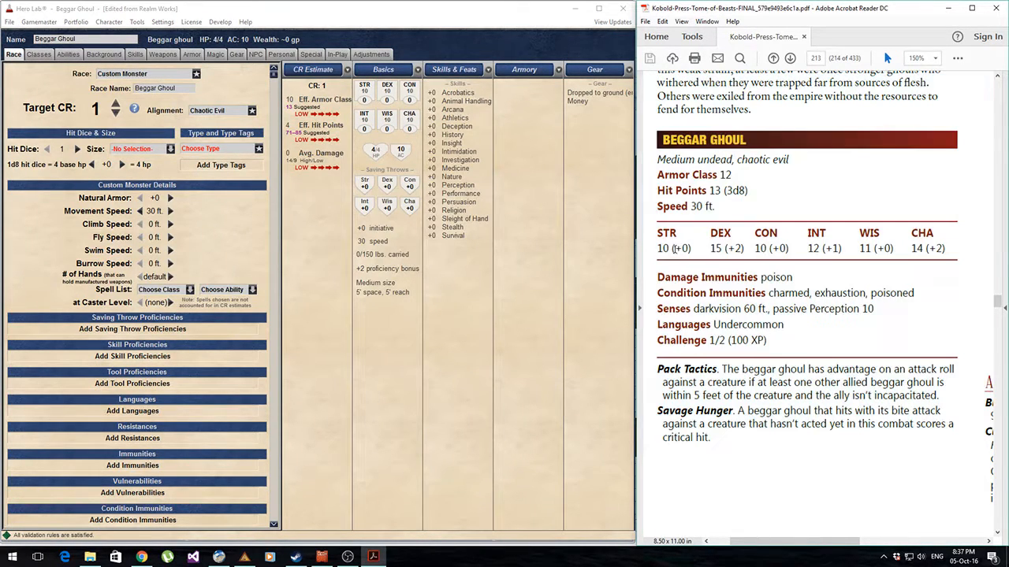
click(68, 58)
click(69, 55)
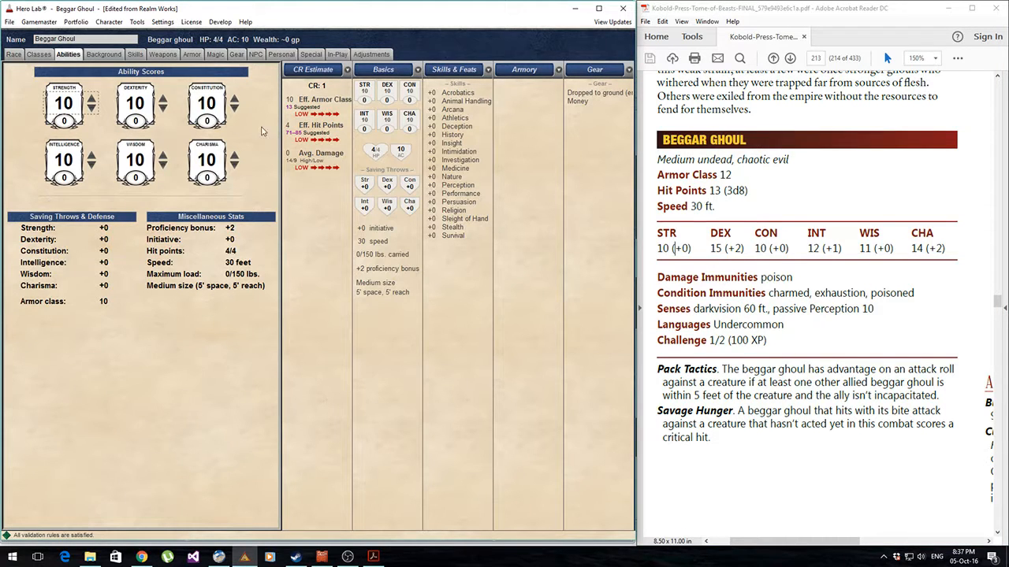
click(134, 103)
text(15)
key(Return)
click(205, 109)
key(Return)
click(71, 160)
text(12)
key(Return)
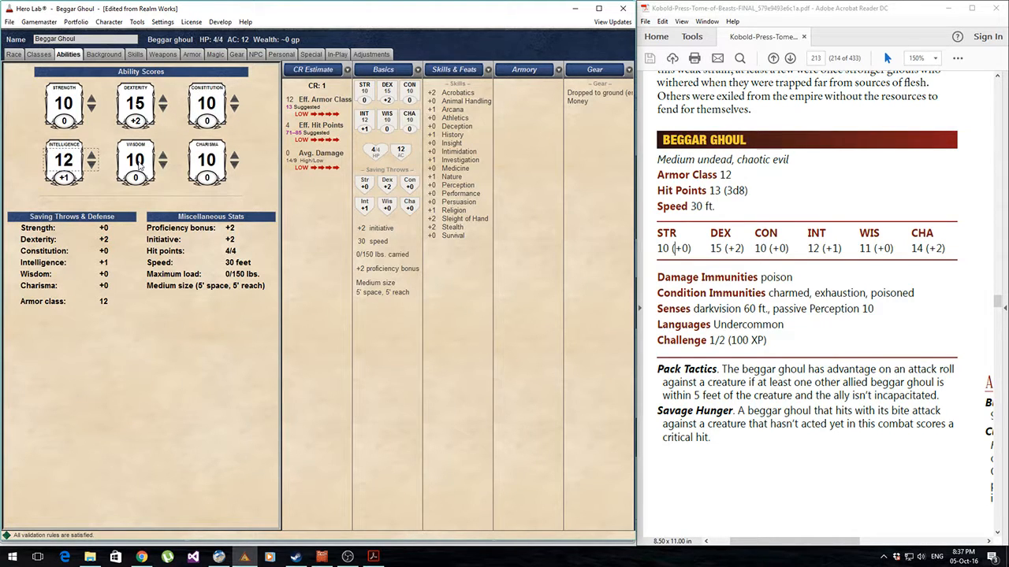
Step: Set the monster's Wisdom score to 11 and its Charisma score to 14
click(136, 160)
text(11)
key(Return)
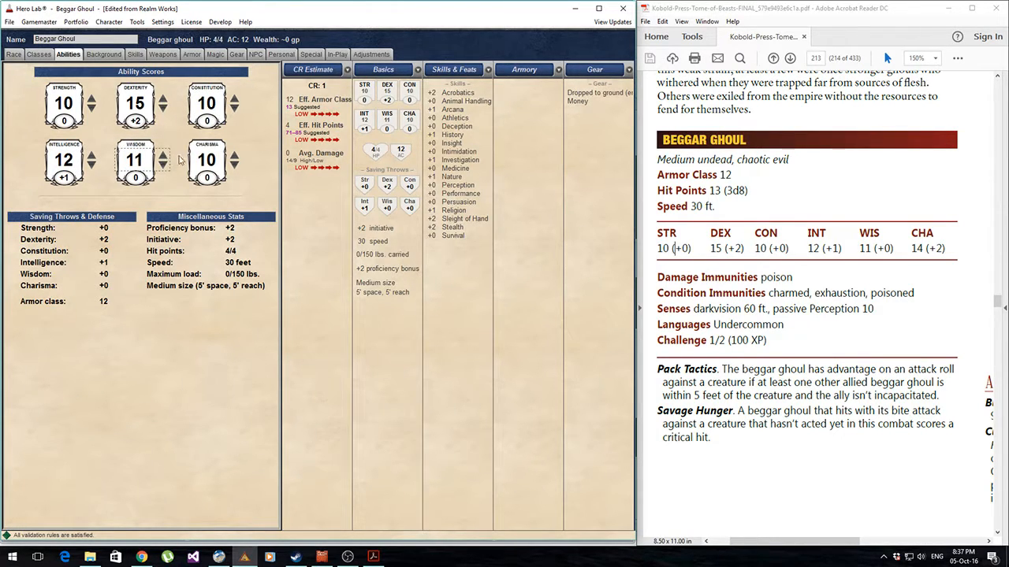
click(205, 160)
text(14)
key(Return)
Step: Set the custom monster's hit dice to 3 in its race details
click(14, 54)
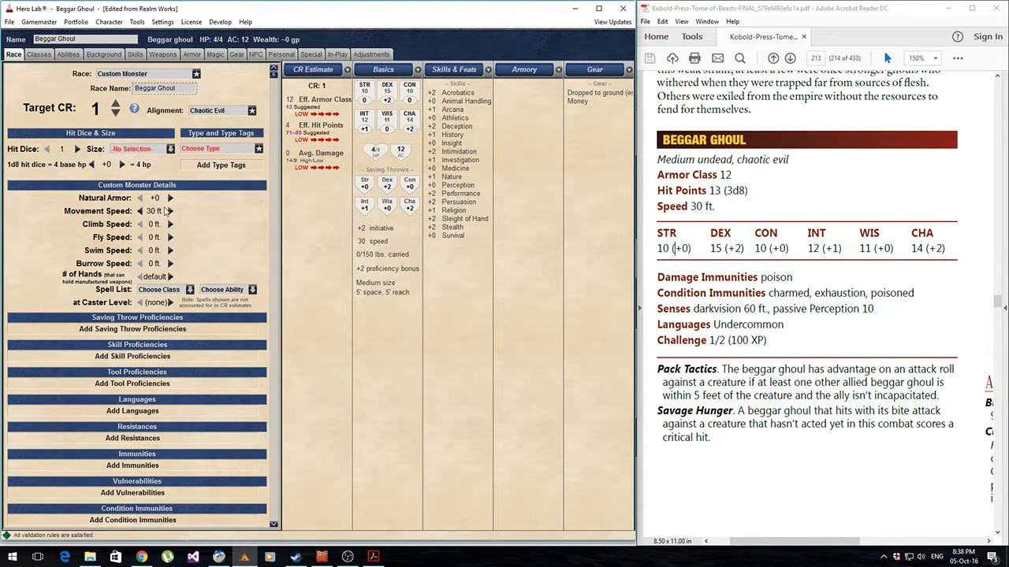
click(77, 149)
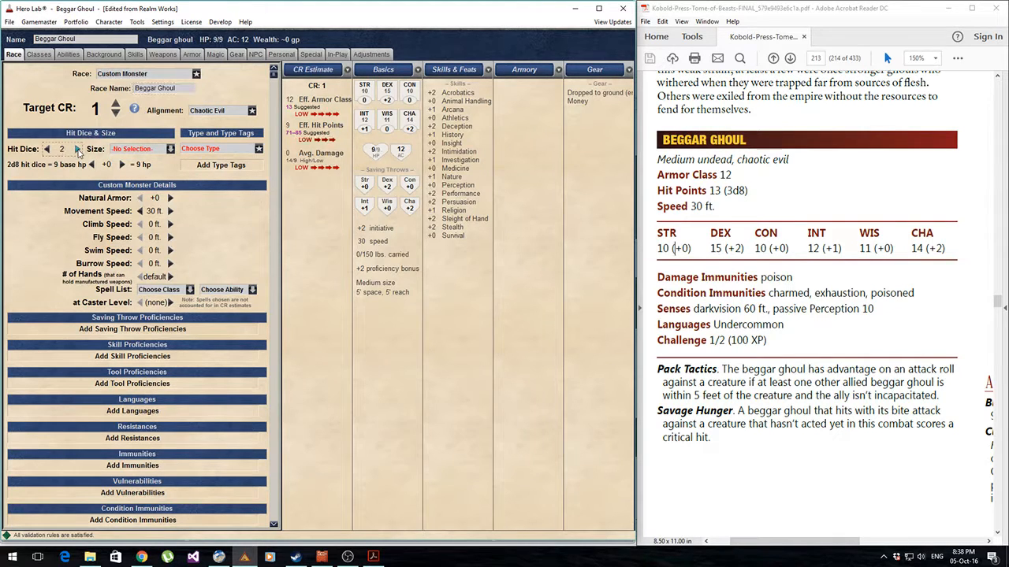
click(77, 149)
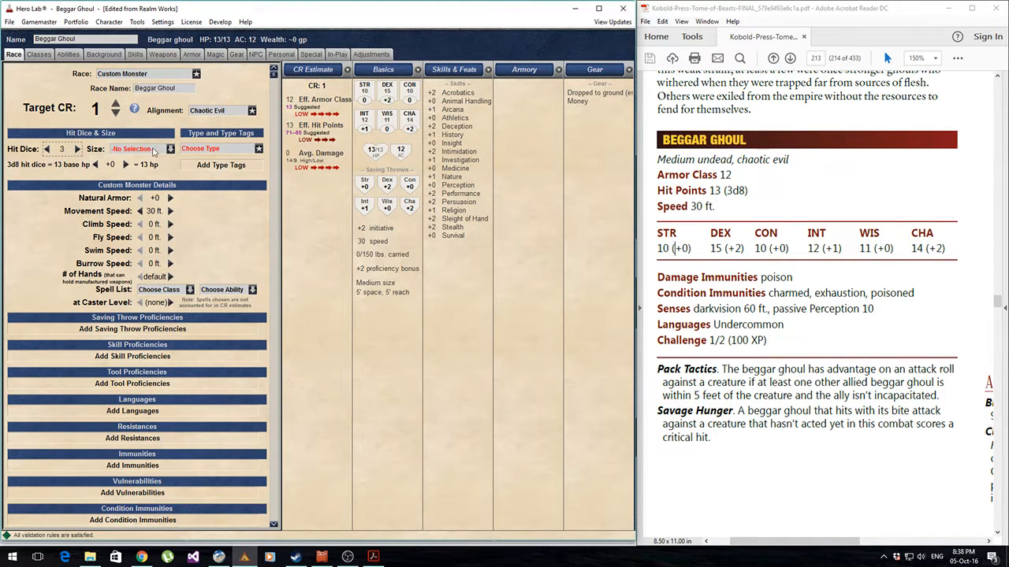
Step: Set the custom monster's size to Medium and its type to Undead
click(158, 149)
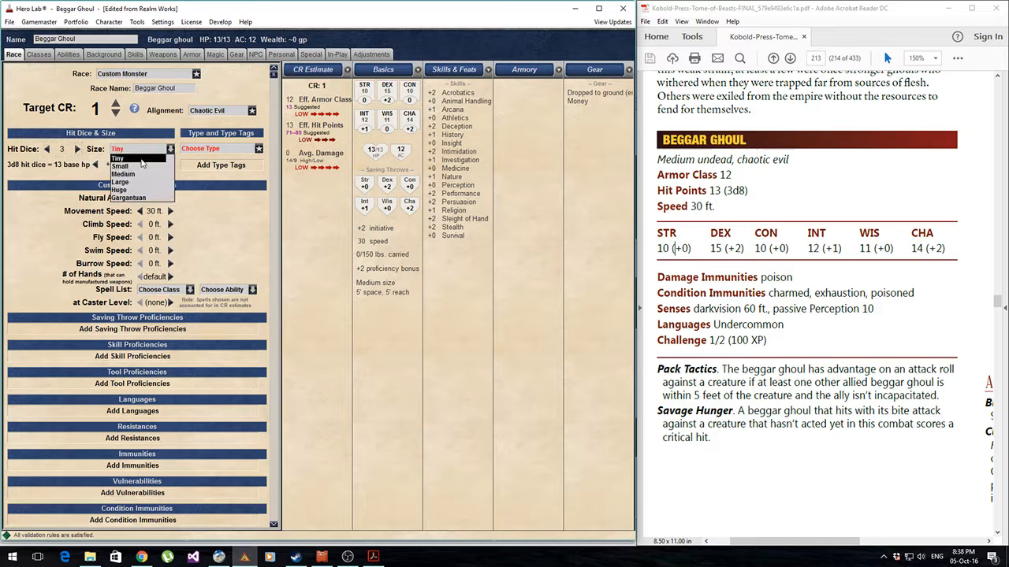
click(128, 174)
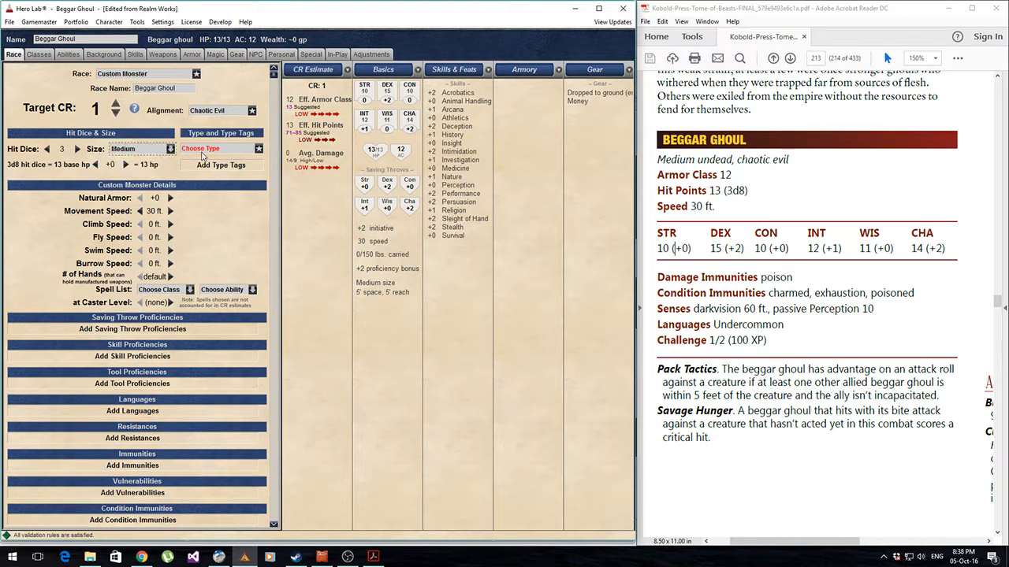
click(199, 149)
double_click(137, 402)
Step: Look through the type tags available for the custom race without adding any
click(213, 167)
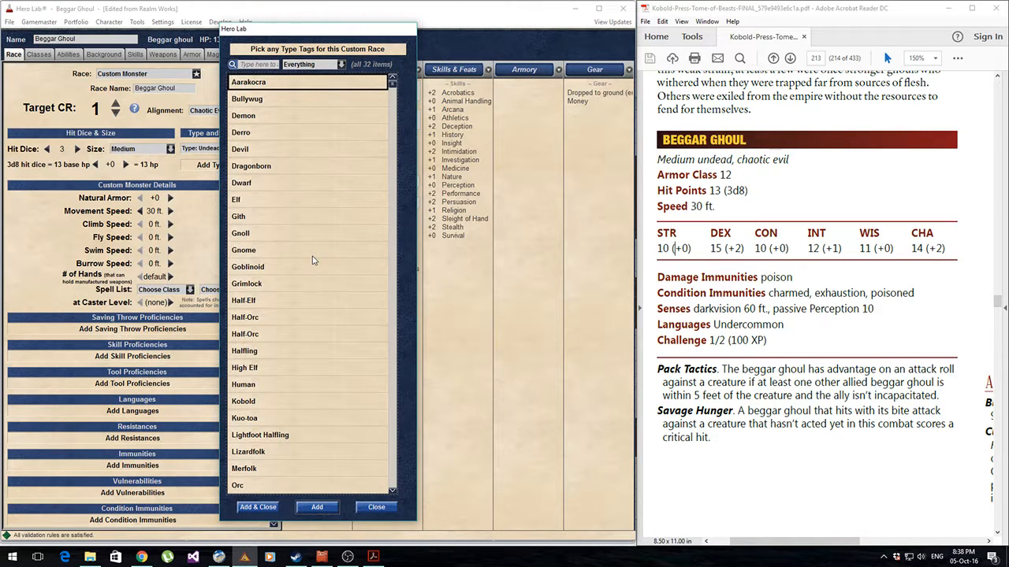
scroll(312, 260, down, 5)
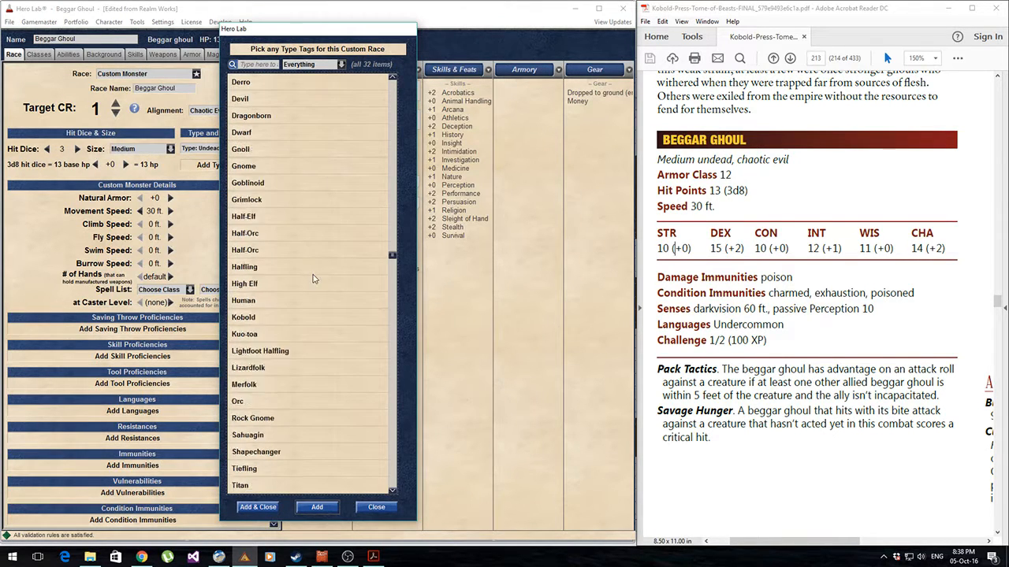
click(376, 507)
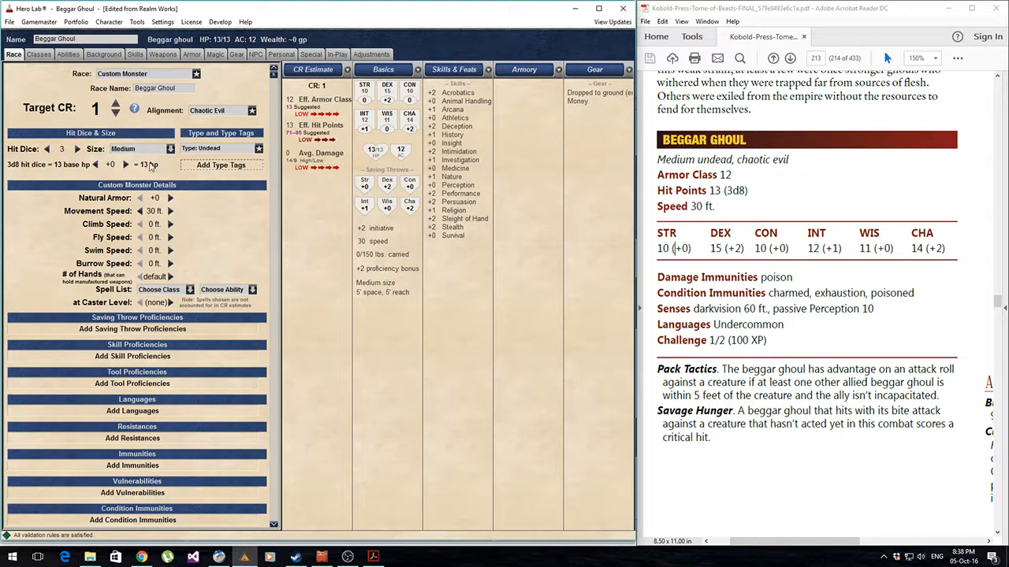
Step: Try the bonus hit point adjustment beside the hit dice against the stat block's hit points
drag(760, 192, 710, 191)
click(756, 190)
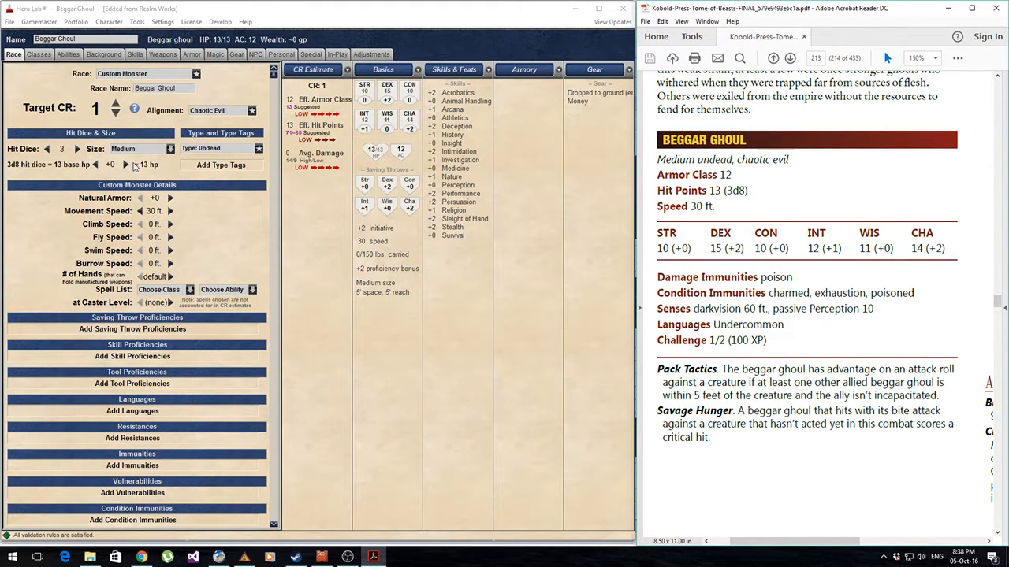
click(122, 167)
click(122, 167)
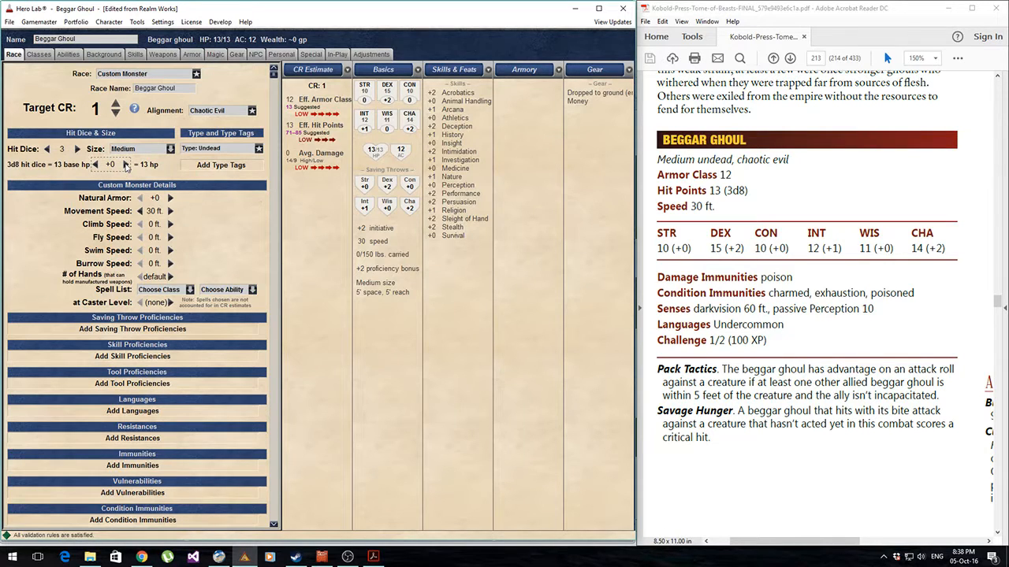
click(125, 164)
click(96, 166)
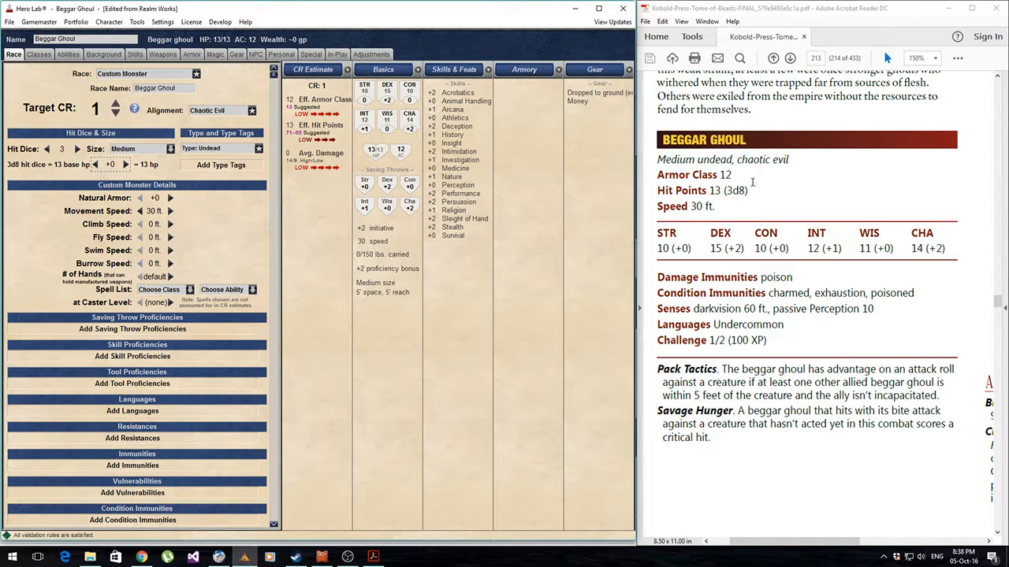
Step: Check the speed in the stat block and set the monster's number of hands to 2
drag(714, 208, 657, 210)
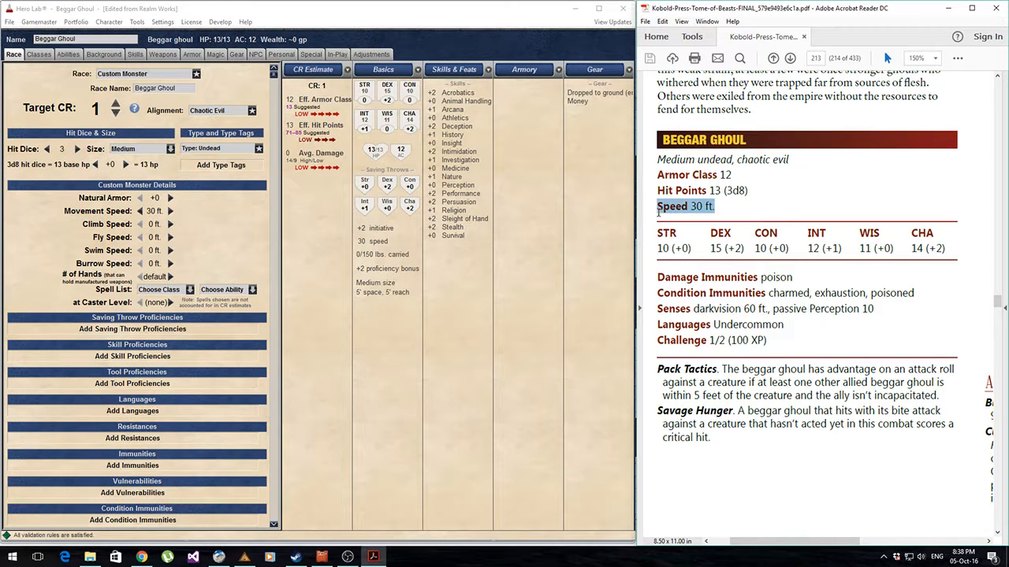
click(170, 278)
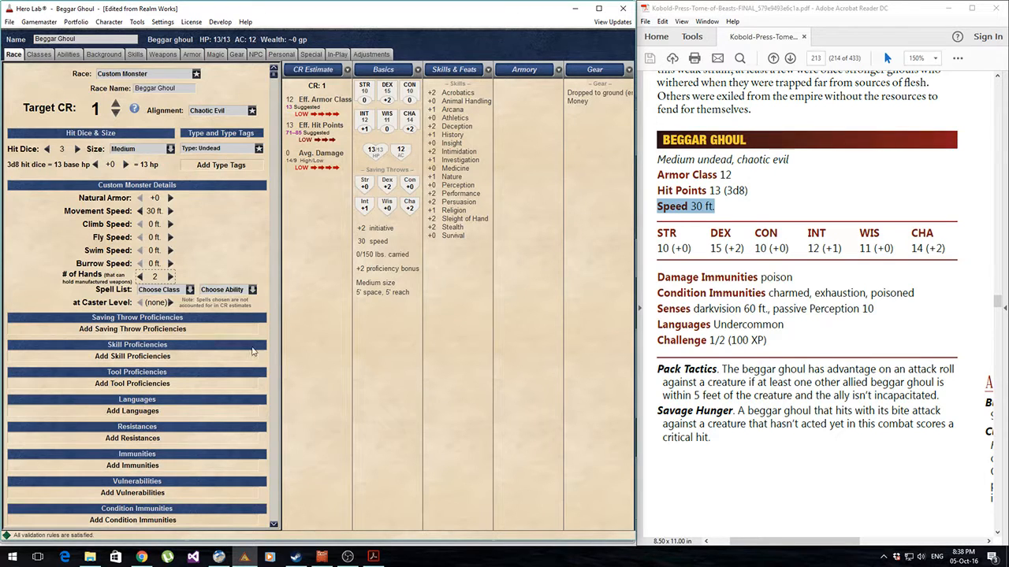
Step: Add Poison to the monster's damage immunities
scroll(252, 351, down, 1)
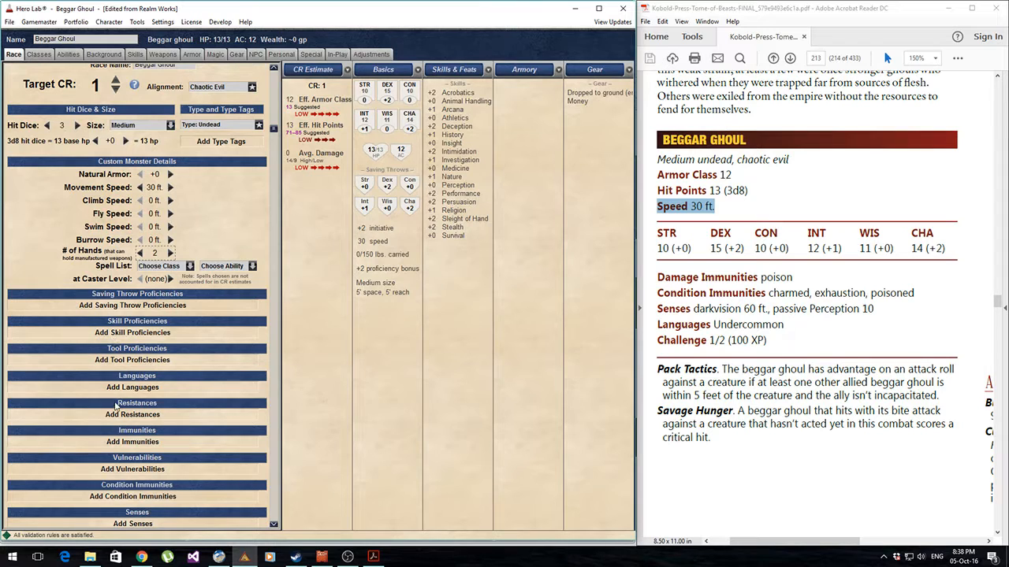
click(134, 443)
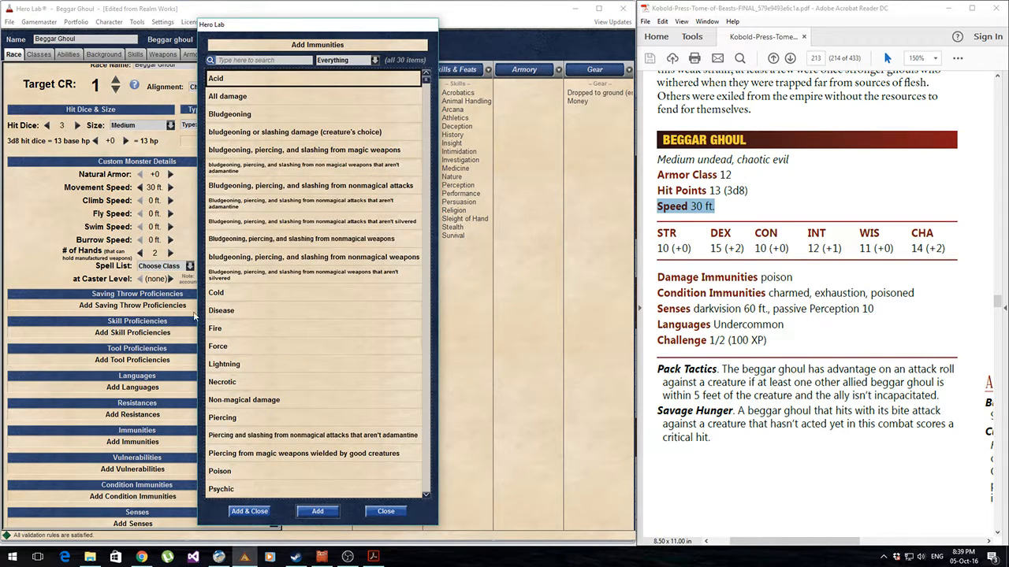
double_click(222, 473)
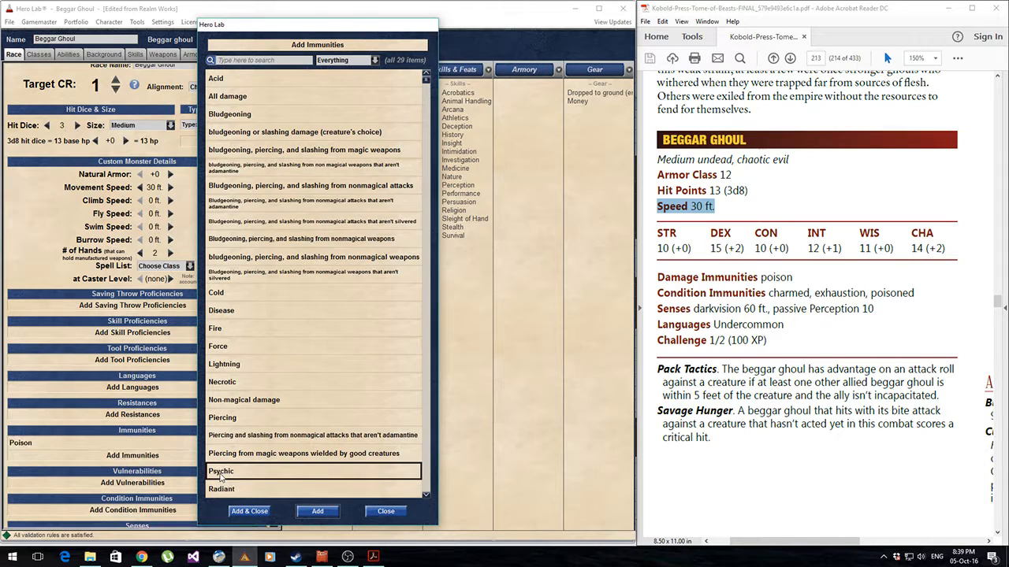
click(385, 511)
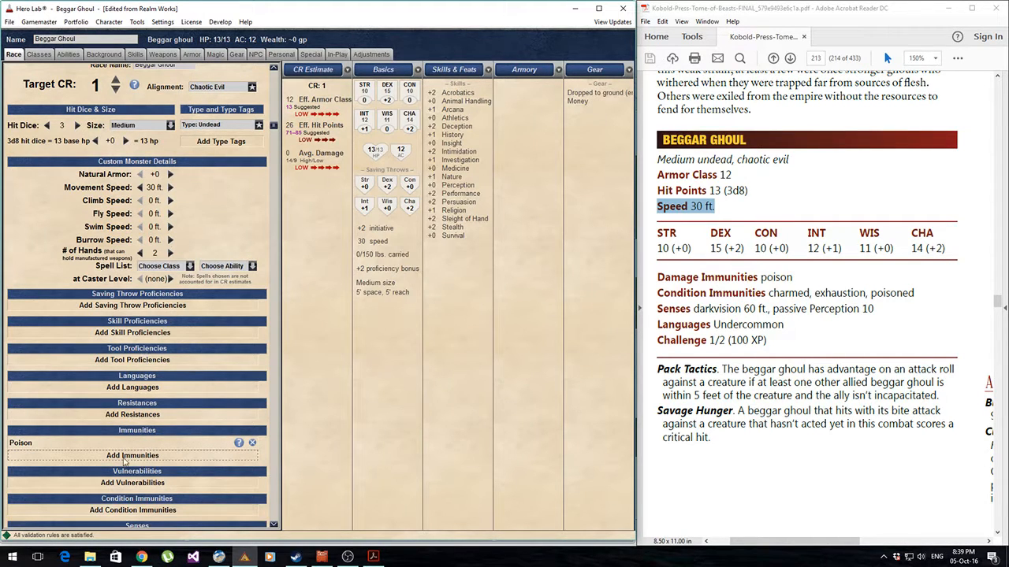
Step: Add Charmed, Exhaustion and Poisoned to the monster's condition immunities
click(131, 512)
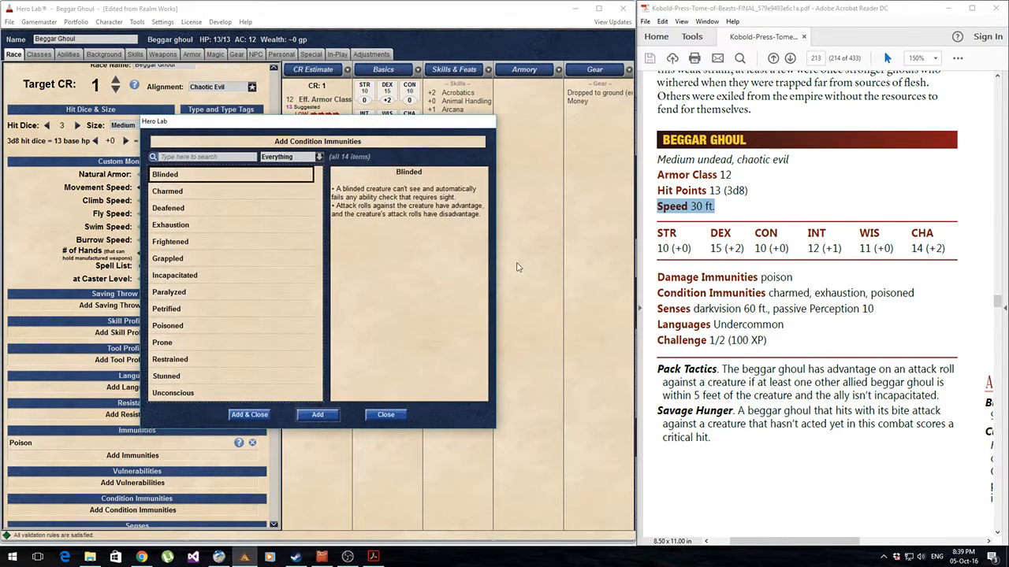
double_click(167, 192)
double_click(164, 208)
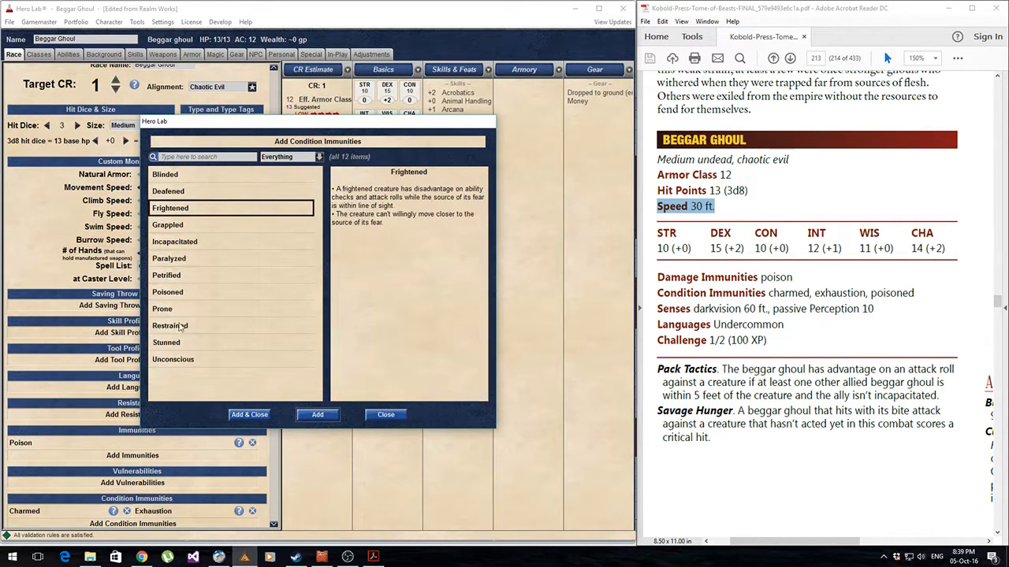
double_click(175, 291)
click(384, 418)
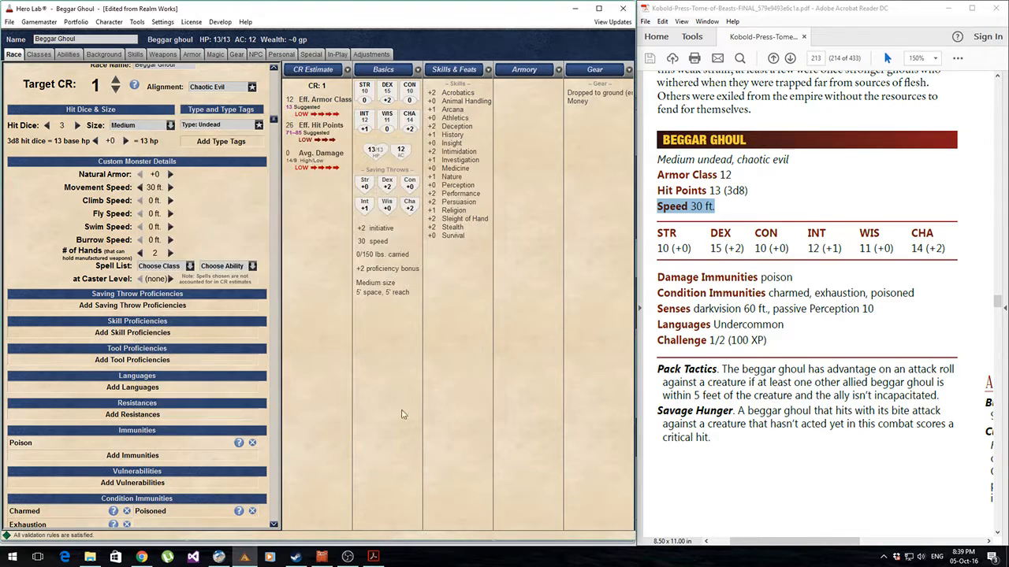
Step: Add Darkvision to the monster's senses with a range of 60
scroll(210, 406, down, 1)
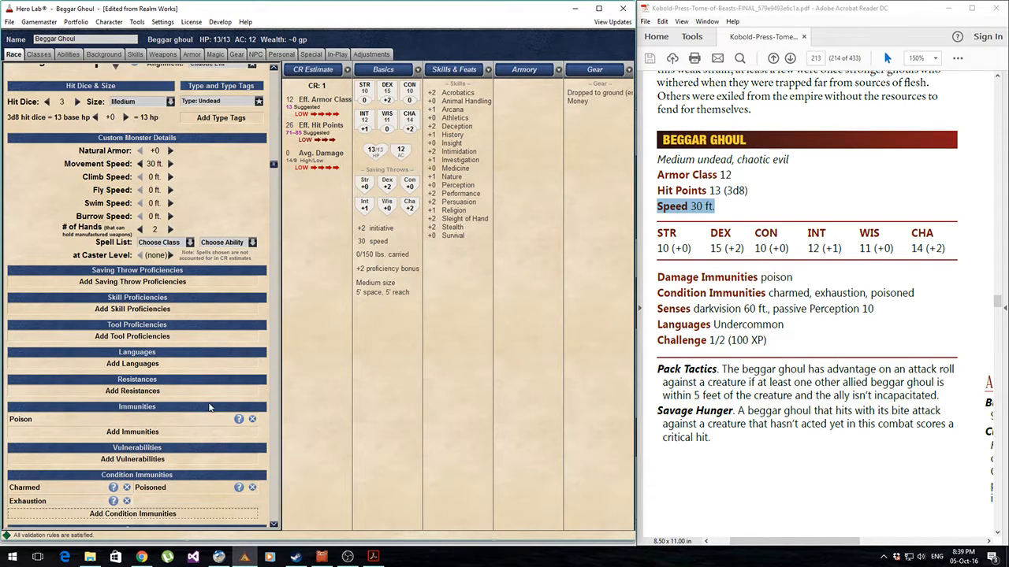
scroll(215, 262, down, 8)
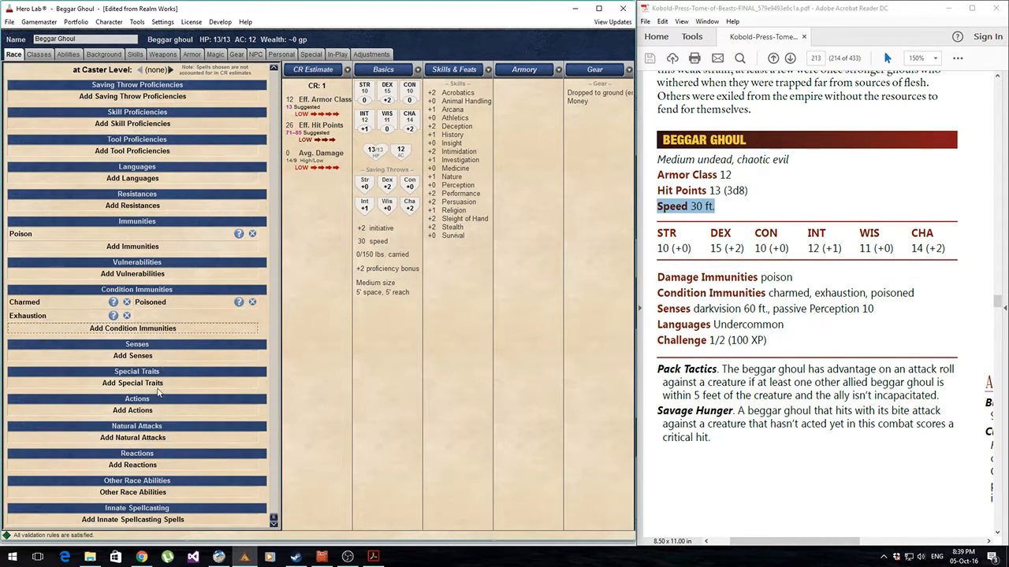
click(131, 357)
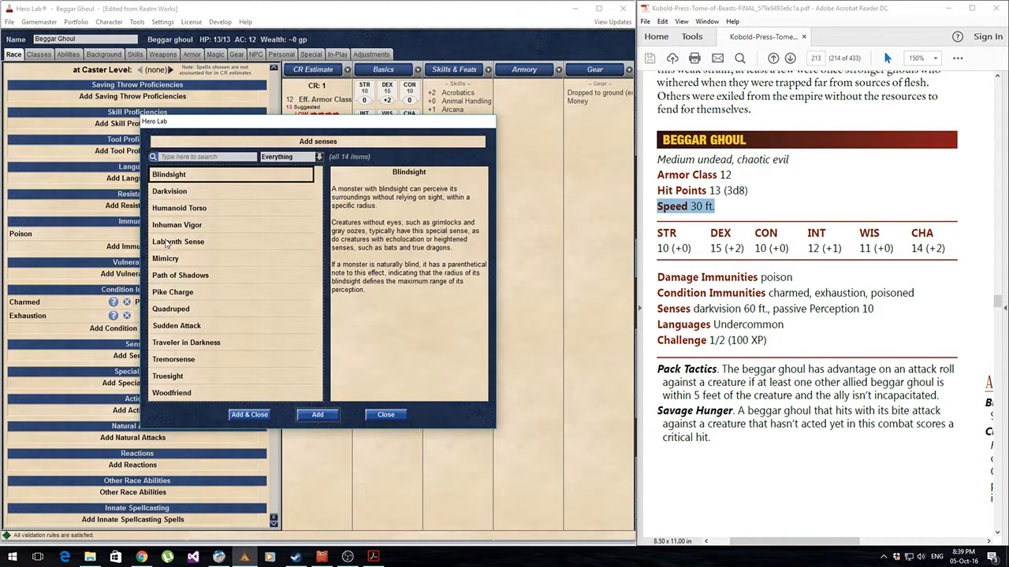
double_click(165, 192)
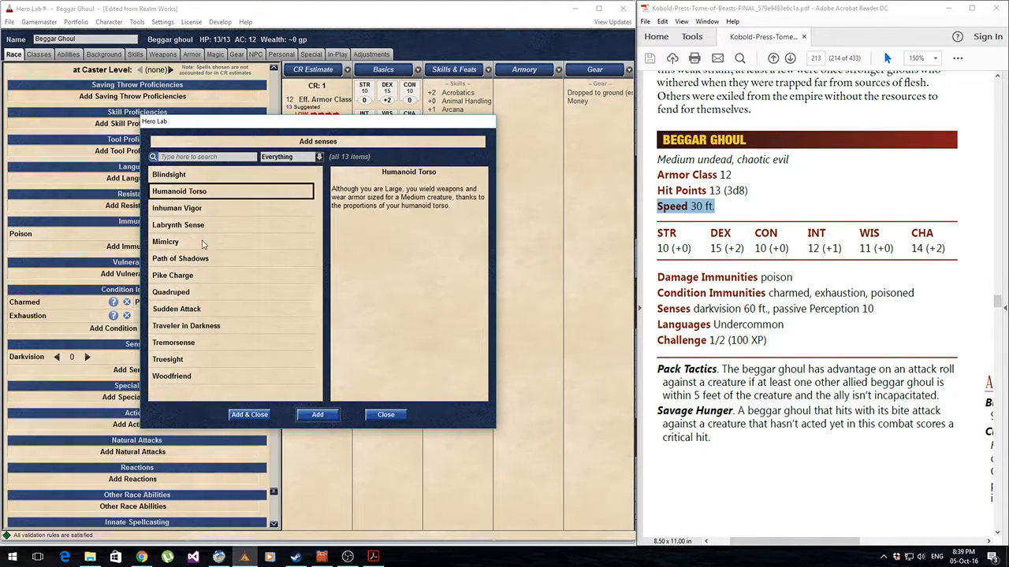
click(384, 415)
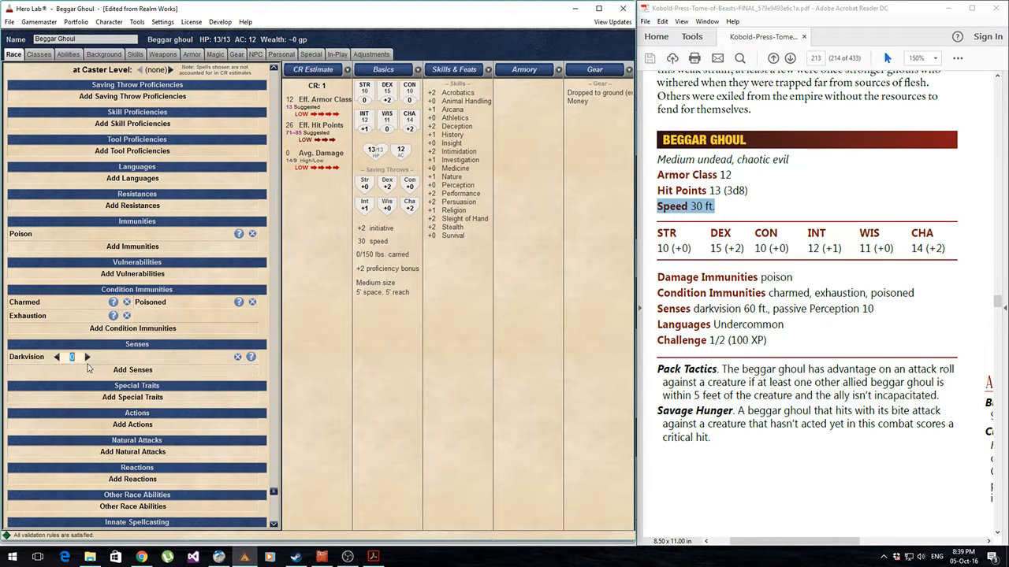
click(80, 353)
text(60)
key(Return)
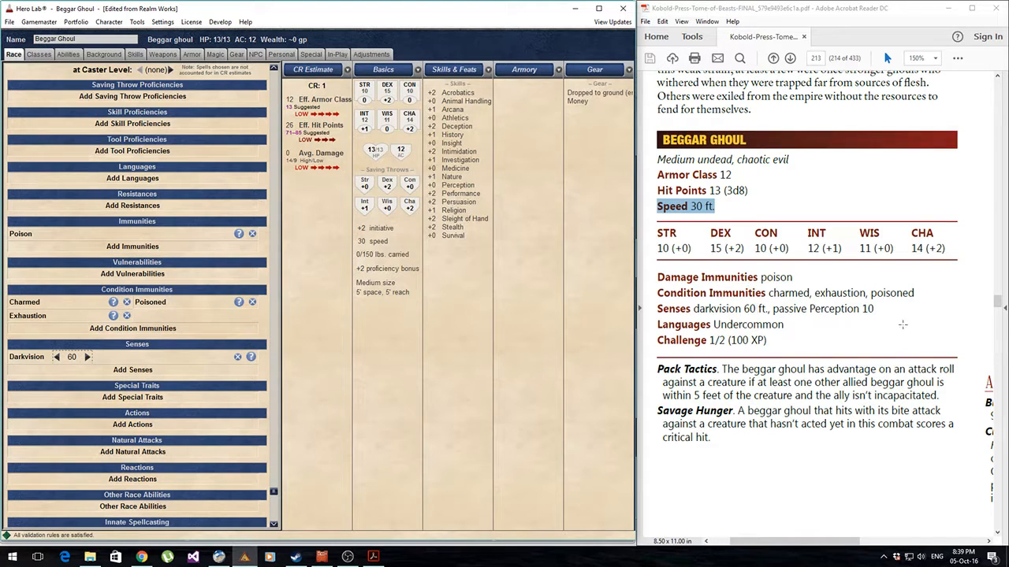
Step: Check the passive Perception entry in the stat block and add Undercommon to the monster's languages
drag(874, 309, 772, 309)
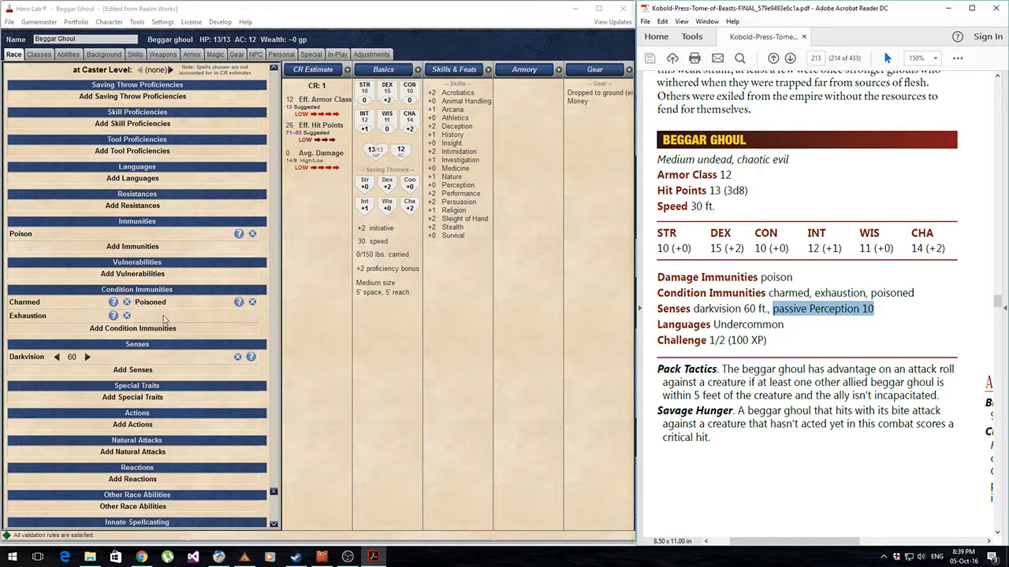
scroll(208, 204, up, 5)
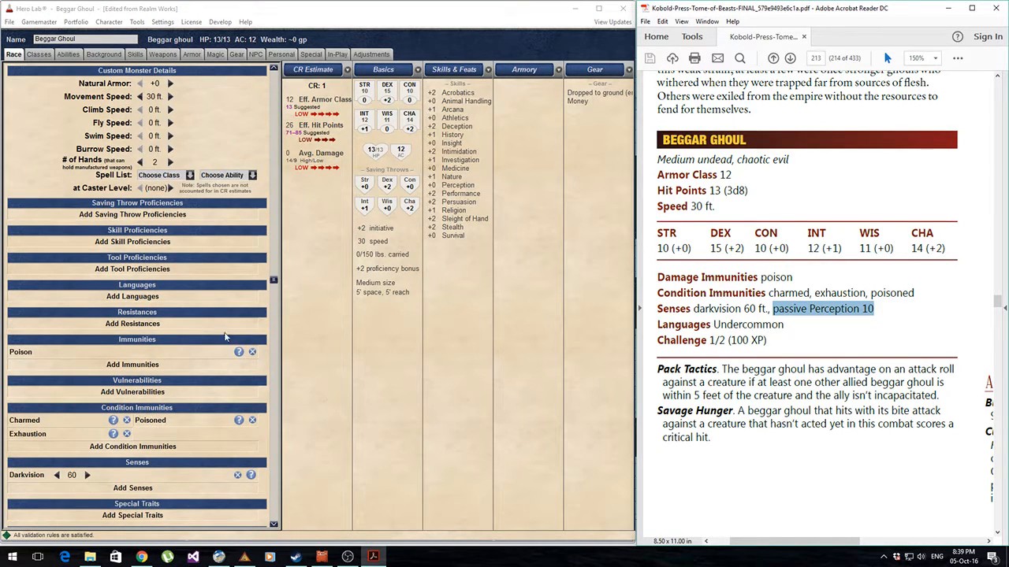
scroll(190, 357, up, 1)
click(115, 306)
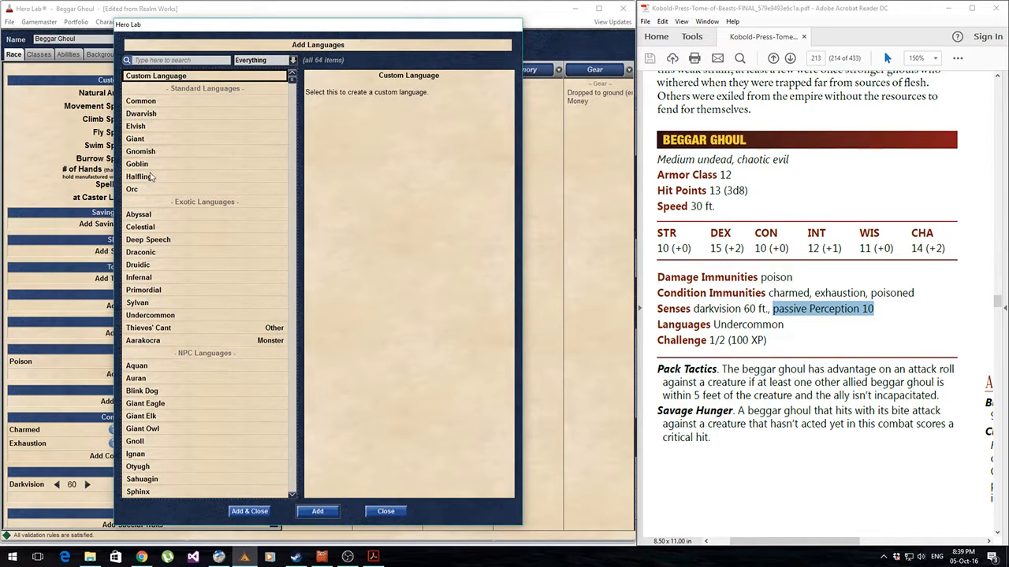
double_click(145, 315)
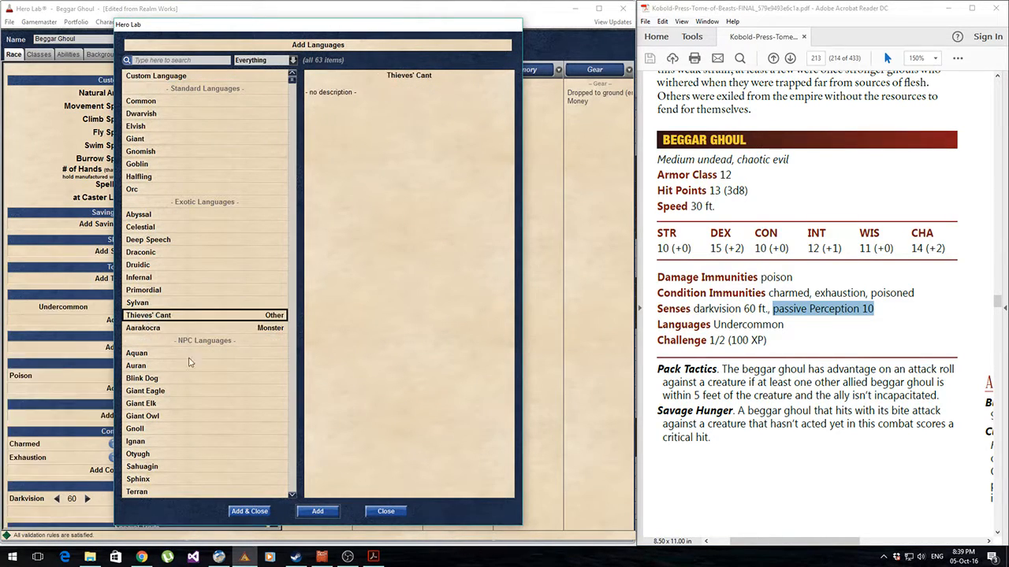
click(386, 510)
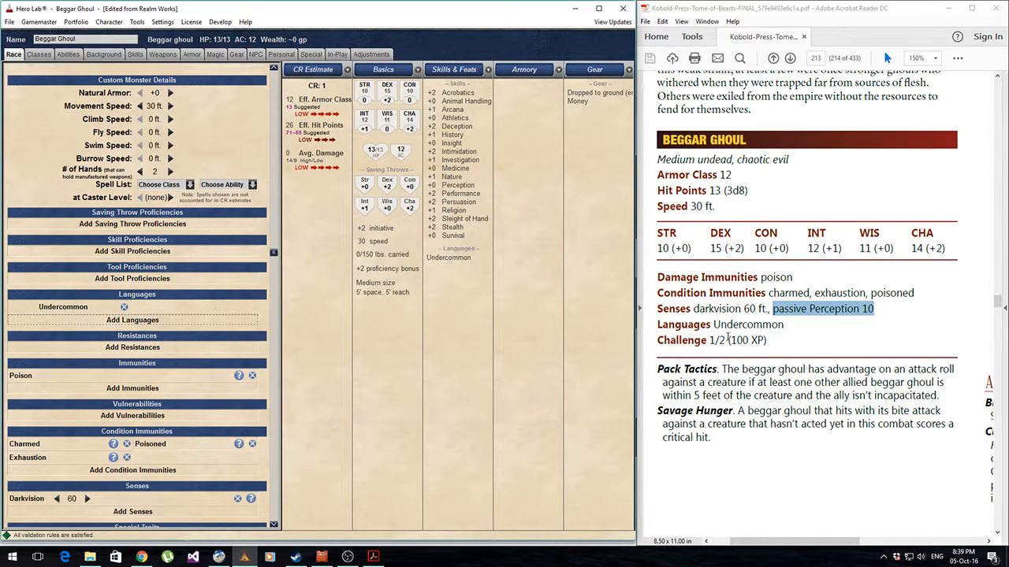
Step: Set the custom monster's target CR to 1/2
scroll(117, 150, up, 3)
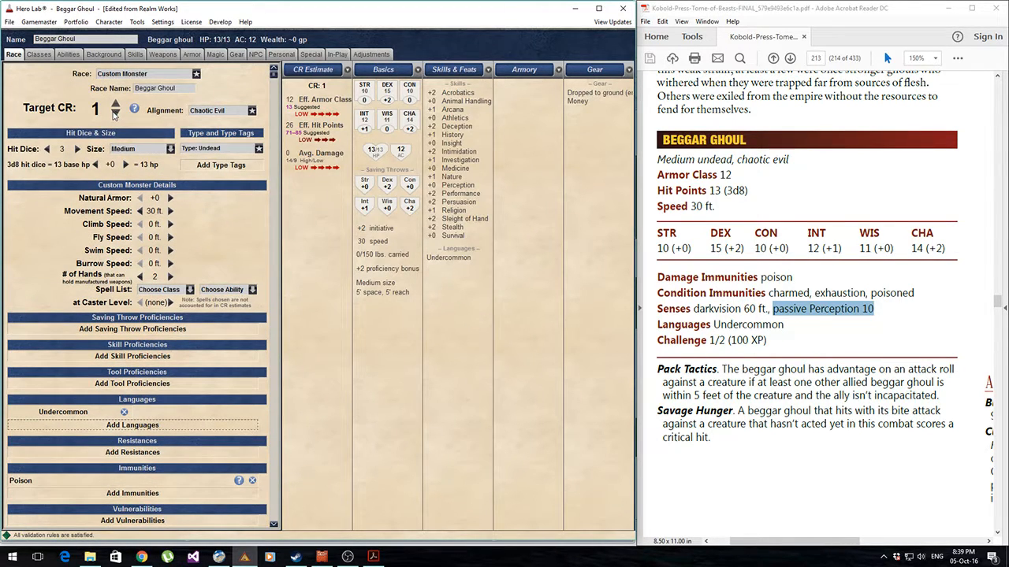
click(116, 114)
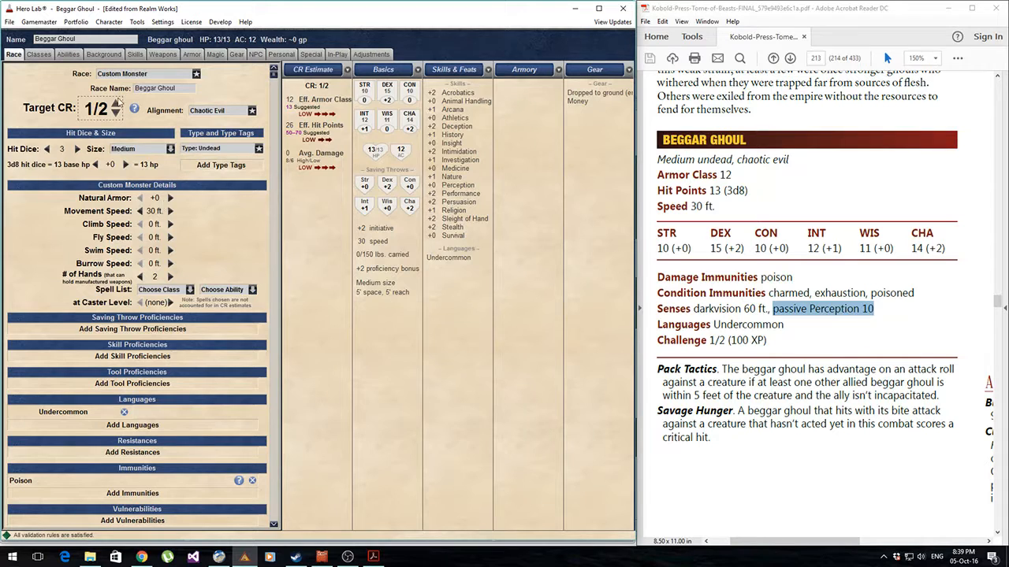
Step: Add a blank entry under the custom monster's other race abilities for the Pack Tactics trait
scroll(735, 361, down, 1)
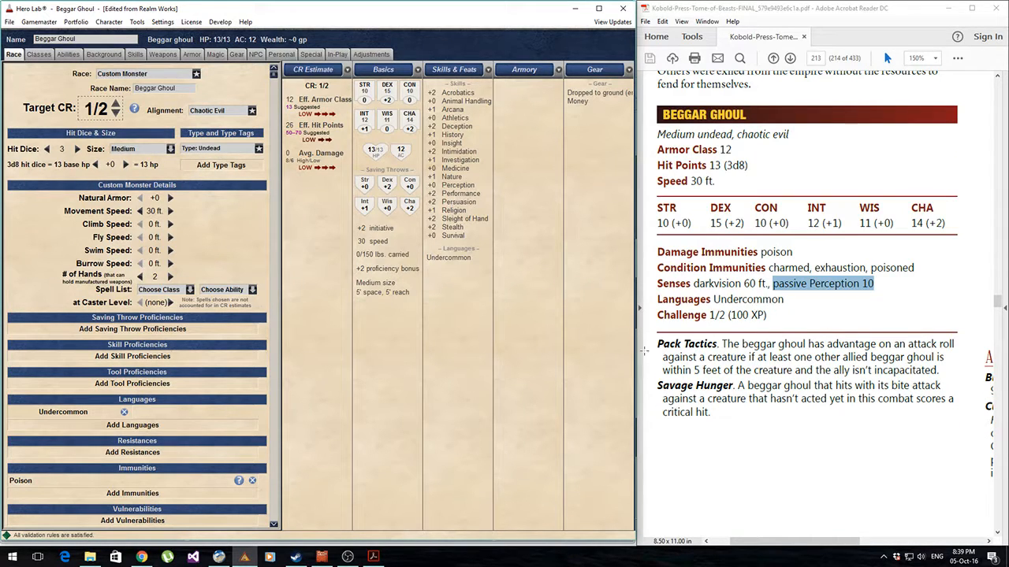
scroll(202, 400, down, 5)
scroll(202, 400, up, 4)
scroll(202, 399, up, 1)
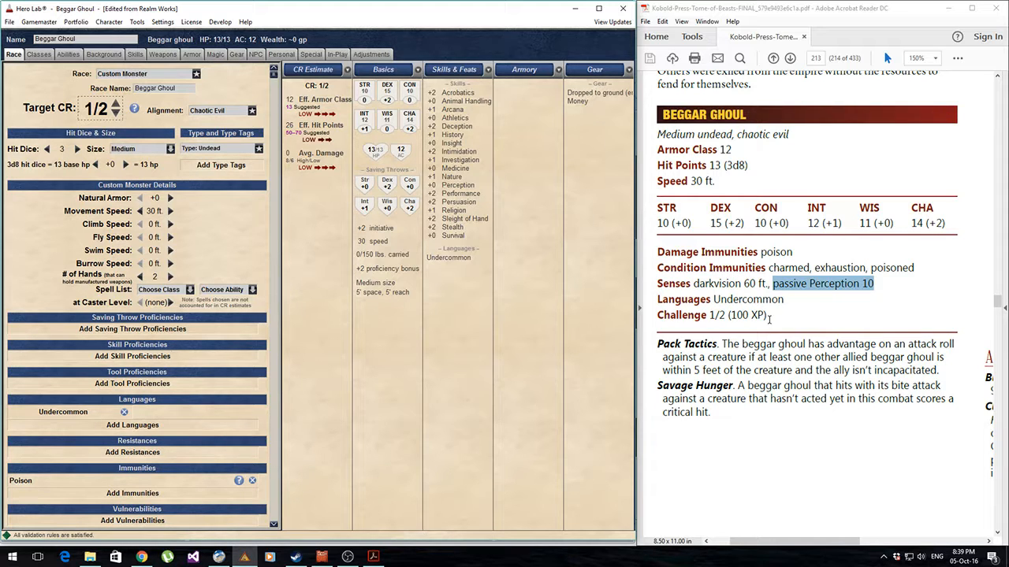
drag(941, 371, 658, 345)
scroll(130, 343, down, 5)
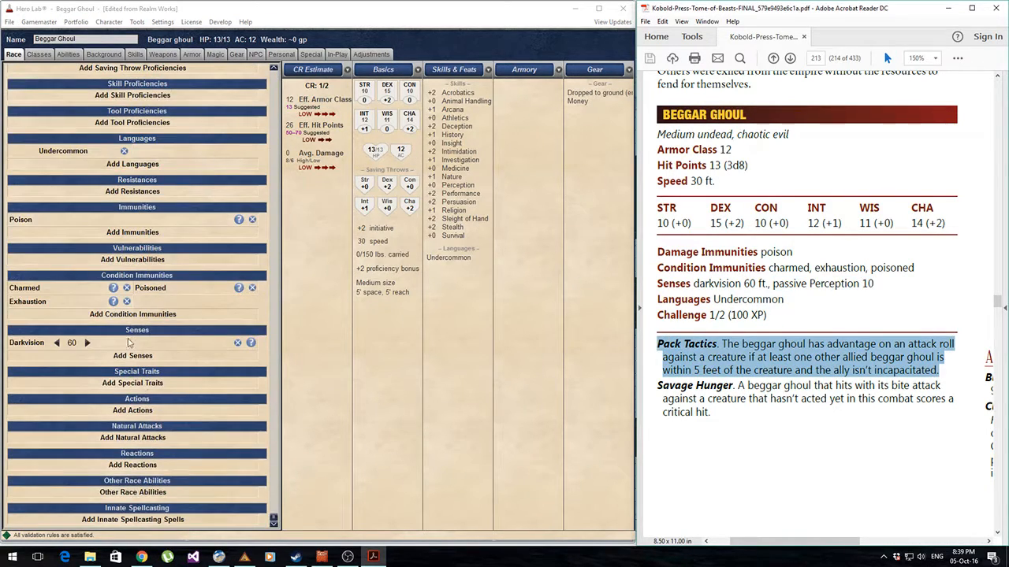
click(115, 495)
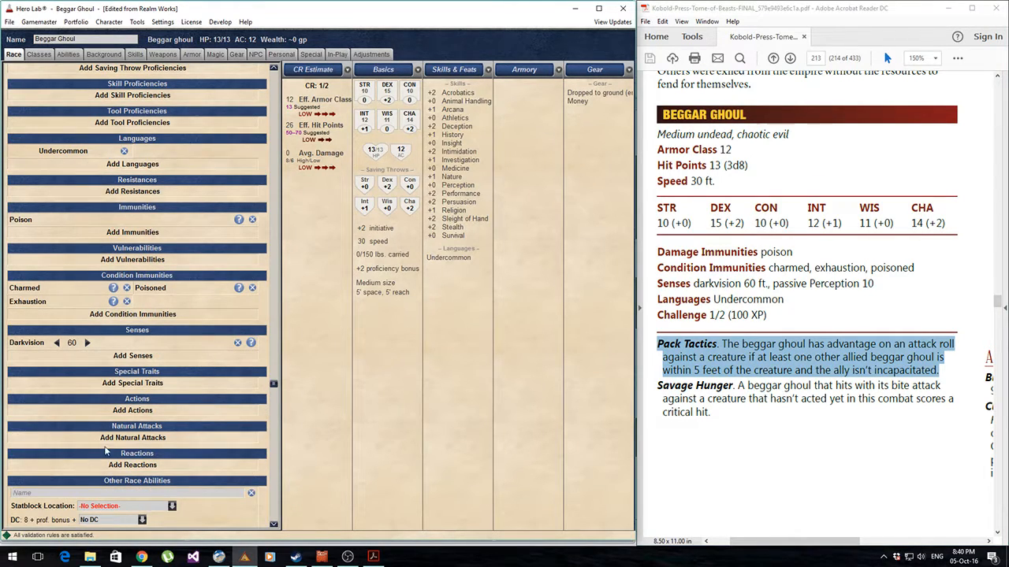
Step: Copy the Pack Tactics paragraph from the stat block into the new ability's description and remove its line breaks
click(694, 343)
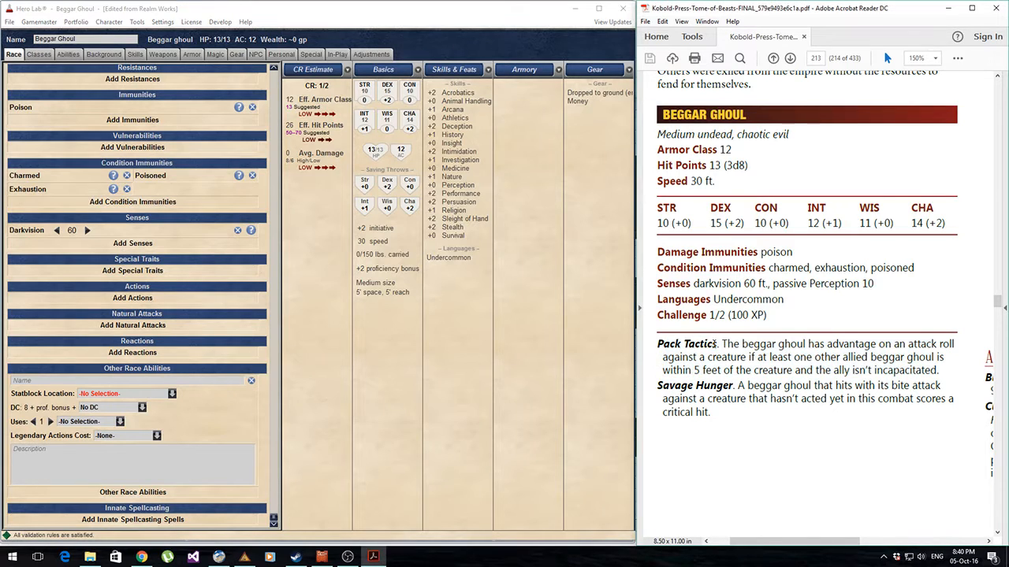
drag(939, 371, 658, 344)
key(ctrl+c)
click(212, 460)
key(ctrl+v)
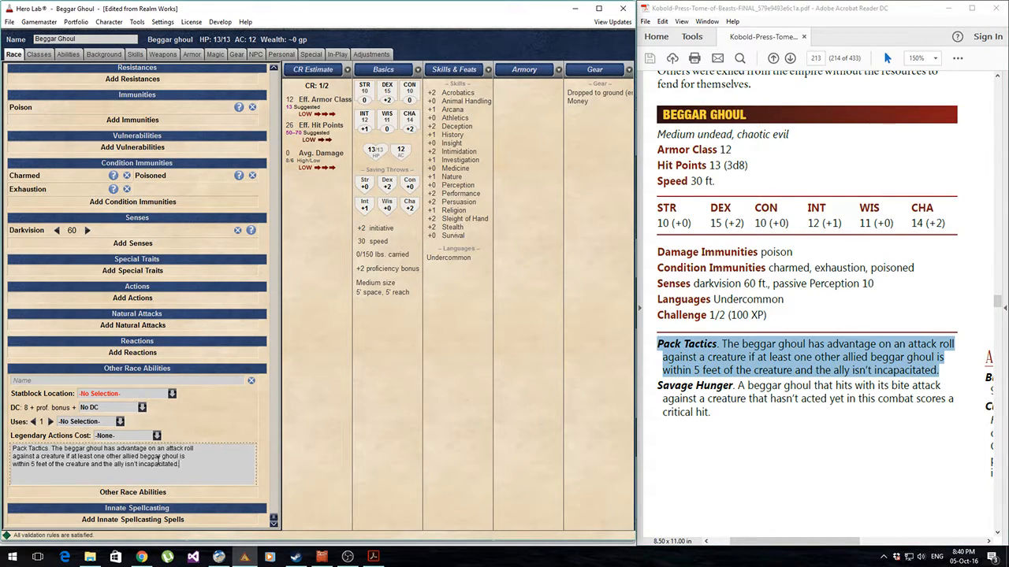
key(Delete)
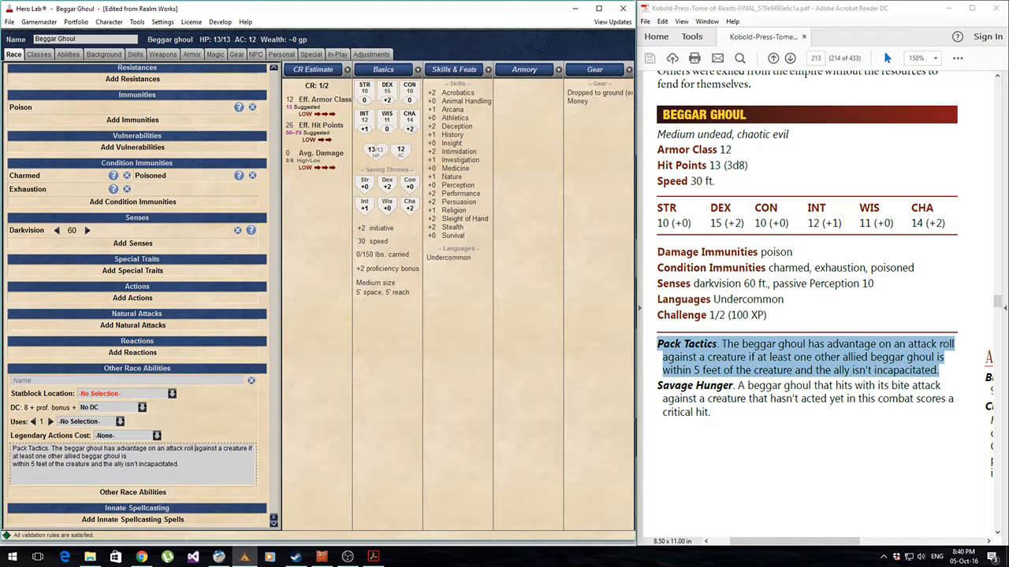
key(Delete)
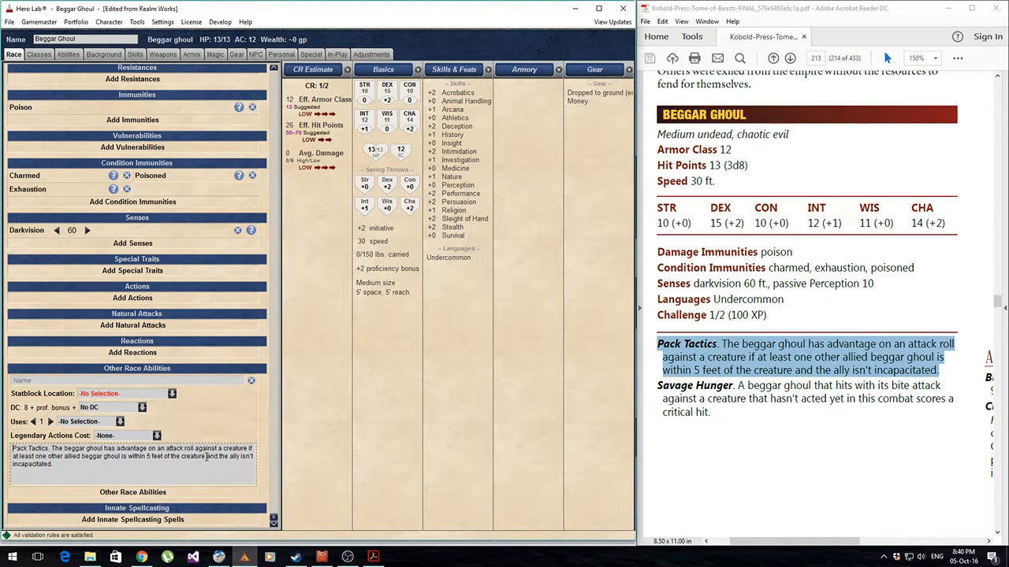
Step: Move the words Pack Tactics from the start of the description into the ability's name
key(ctrl+shift+Right)
key(ctrl+shift+Right)
key(ctrl+x)
click(41, 380)
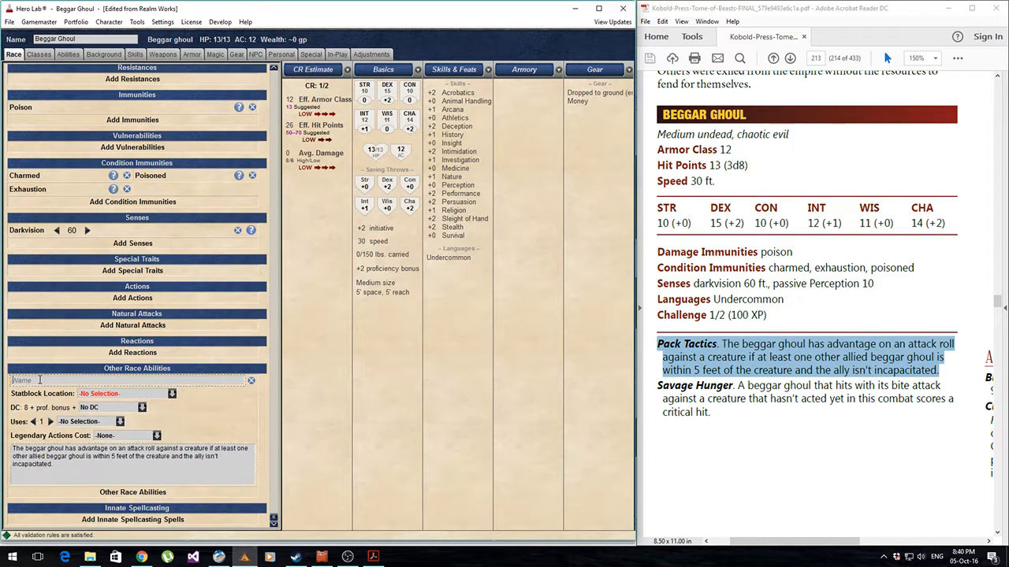
key(ctrl+v)
Step: Set the Pack Tactics ability's statblock location to Special Rules
click(116, 396)
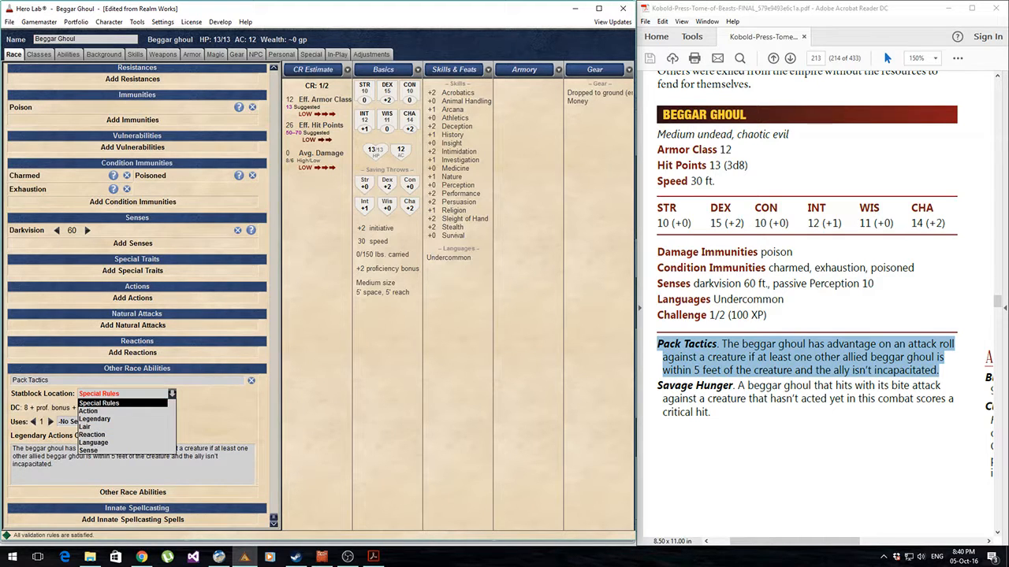
click(103, 397)
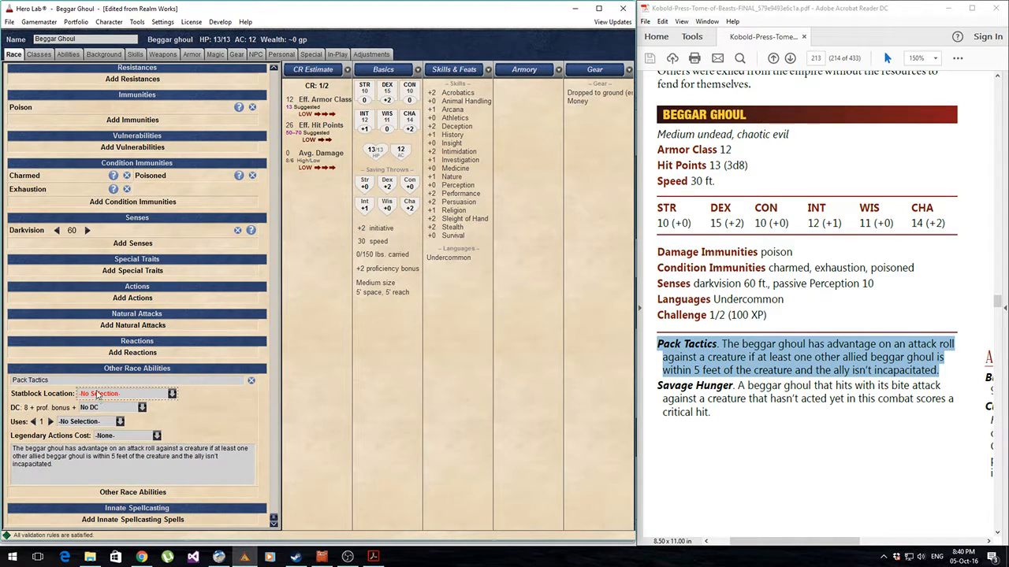
click(97, 394)
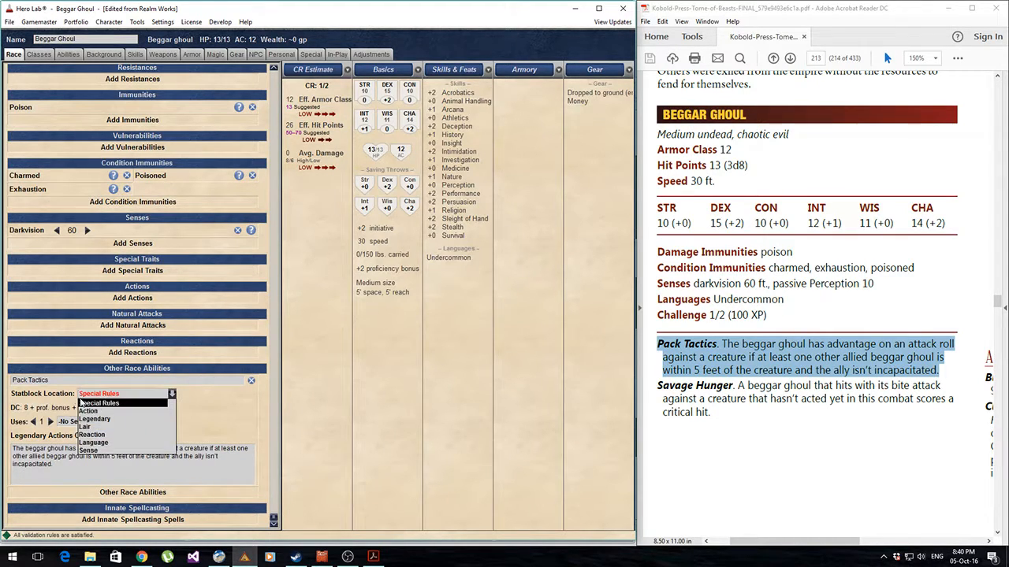
click(98, 403)
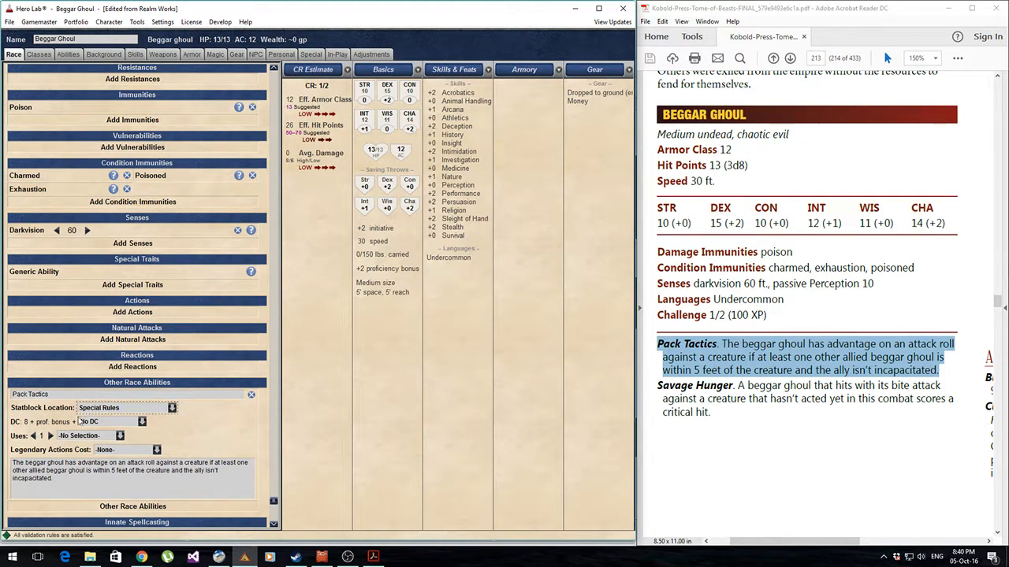
click(92, 480)
Step: Check how Pack Tactics is listed and described among the monster's special abilities, and return to the race details
click(307, 54)
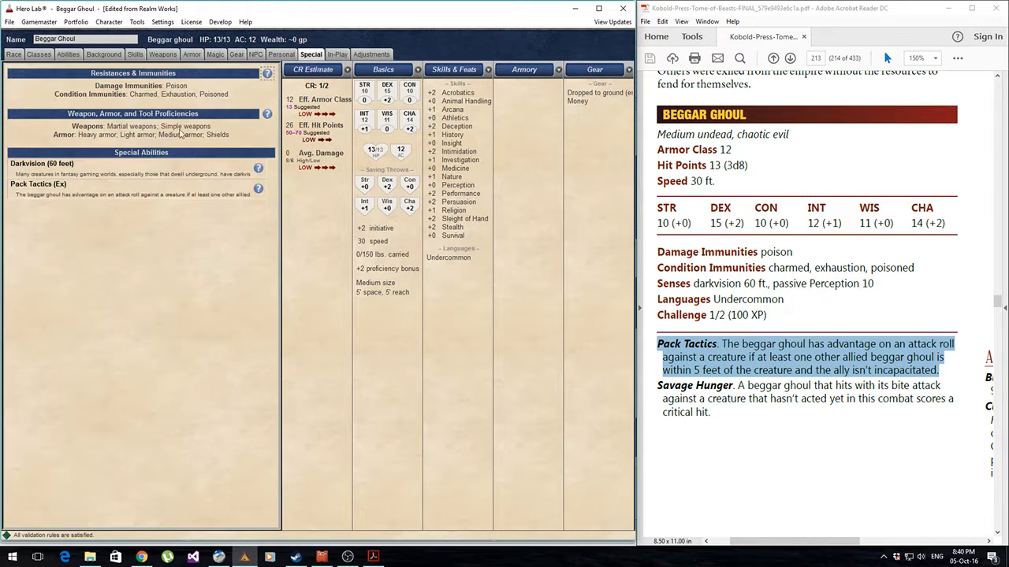
mouse_move(259, 191)
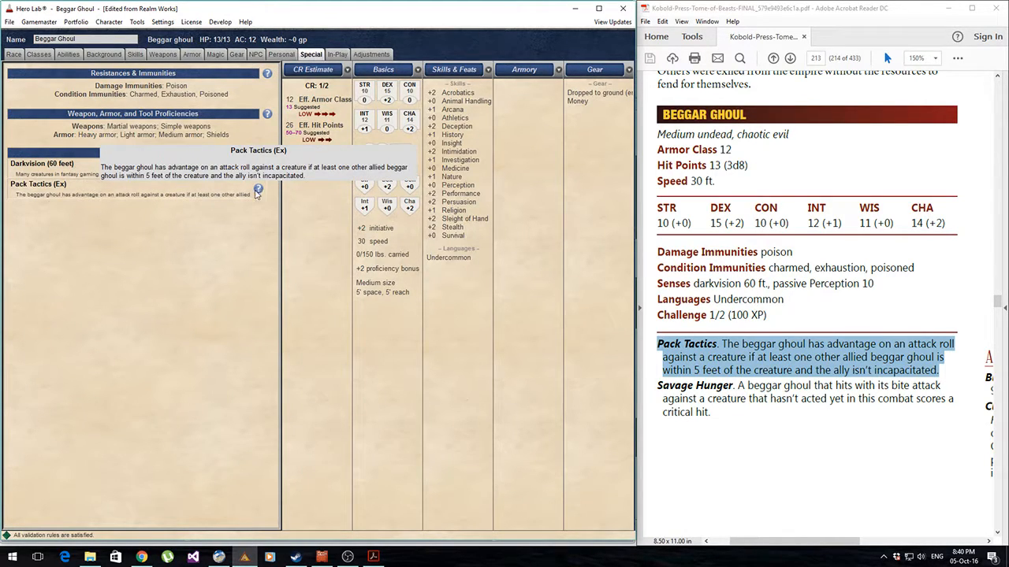
click(14, 55)
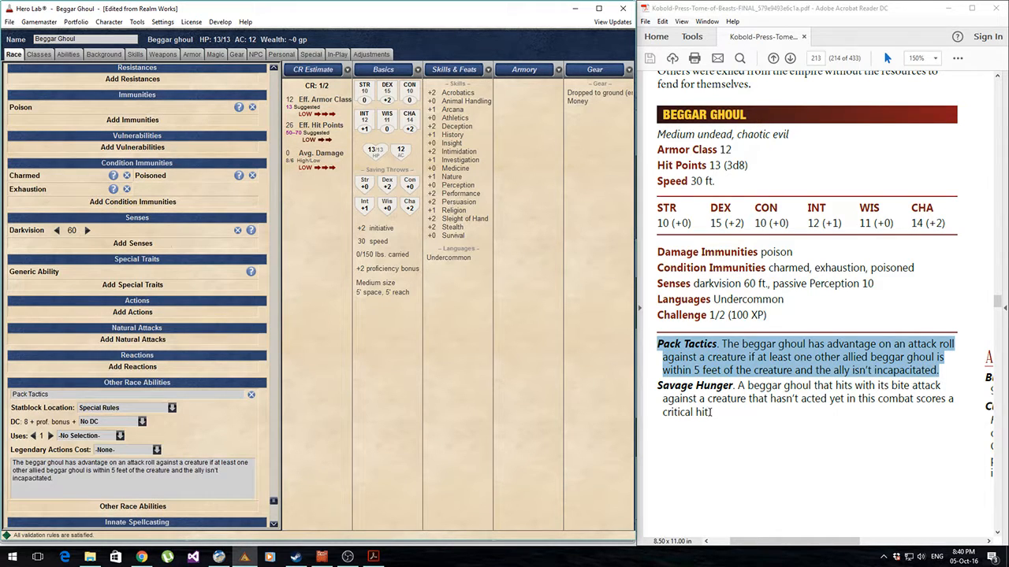
Step: Add another race ability with the stat block's Savage Hunger text as its description and Special Rules as its statblock location
drag(711, 412, 657, 385)
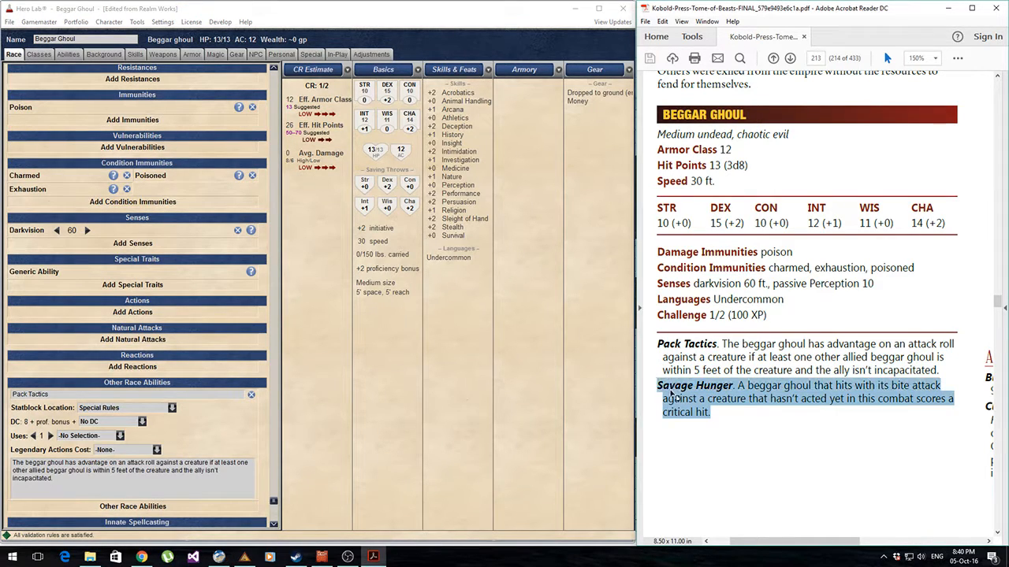
click(111, 506)
click(24, 471)
key(ctrl+v)
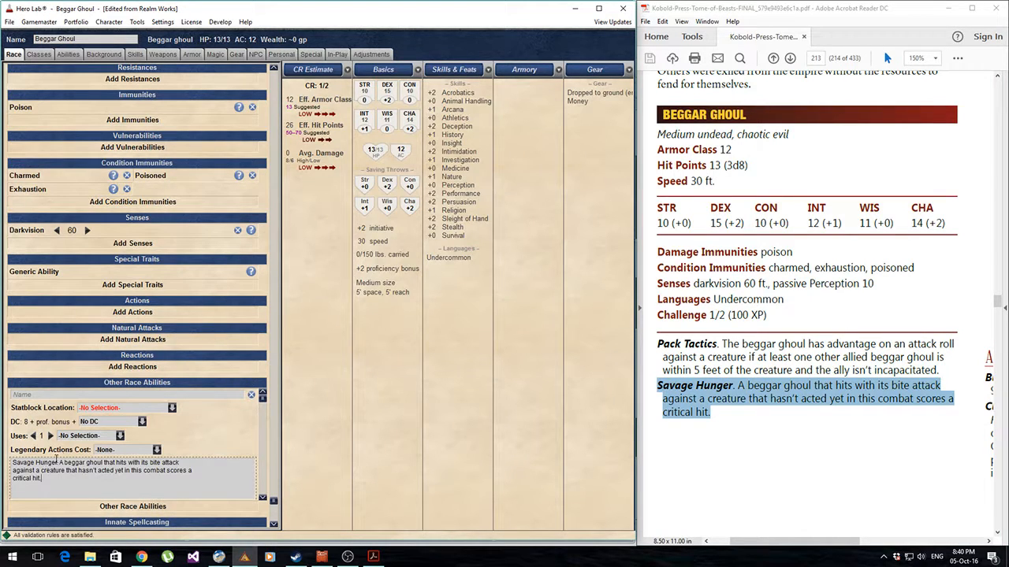
click(110, 408)
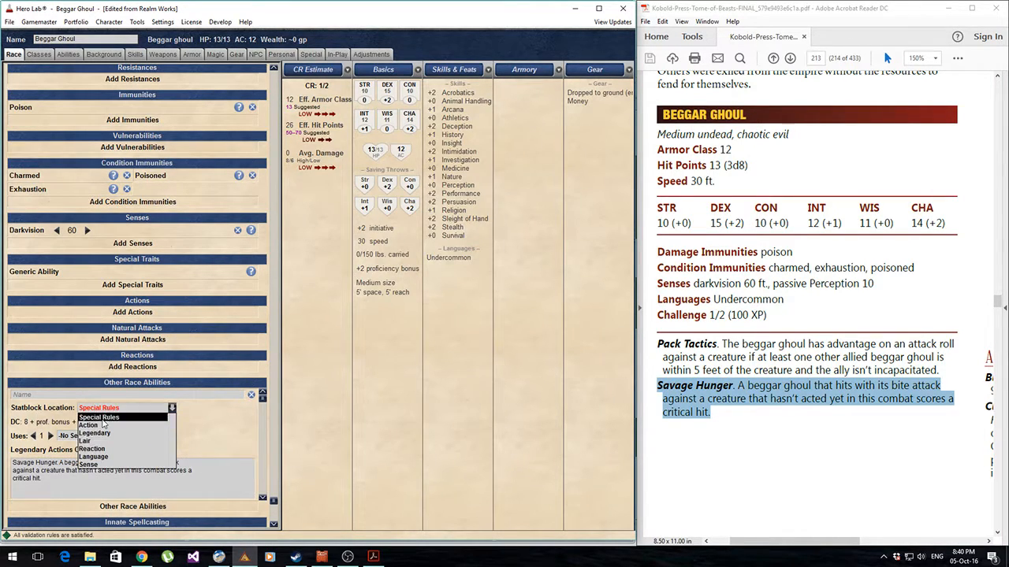
click(102, 419)
Step: Move the words Savage Hunger from the description into the ability's name and remove the description's line breaks
click(63, 478)
key(shift+Home)
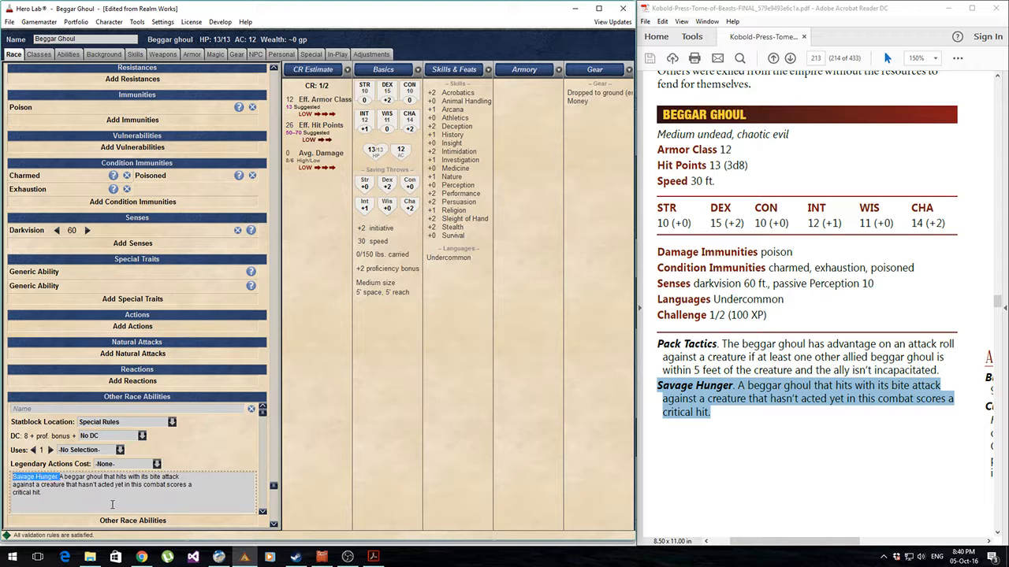
key(ctrl+x)
click(46, 408)
key(ctrl+v)
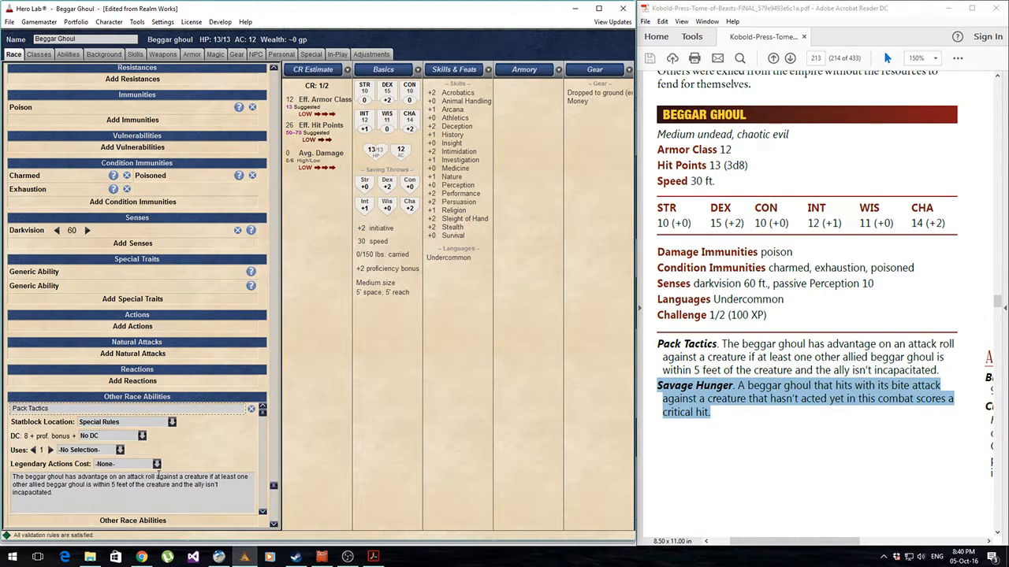
scroll(150, 441, down, 1)
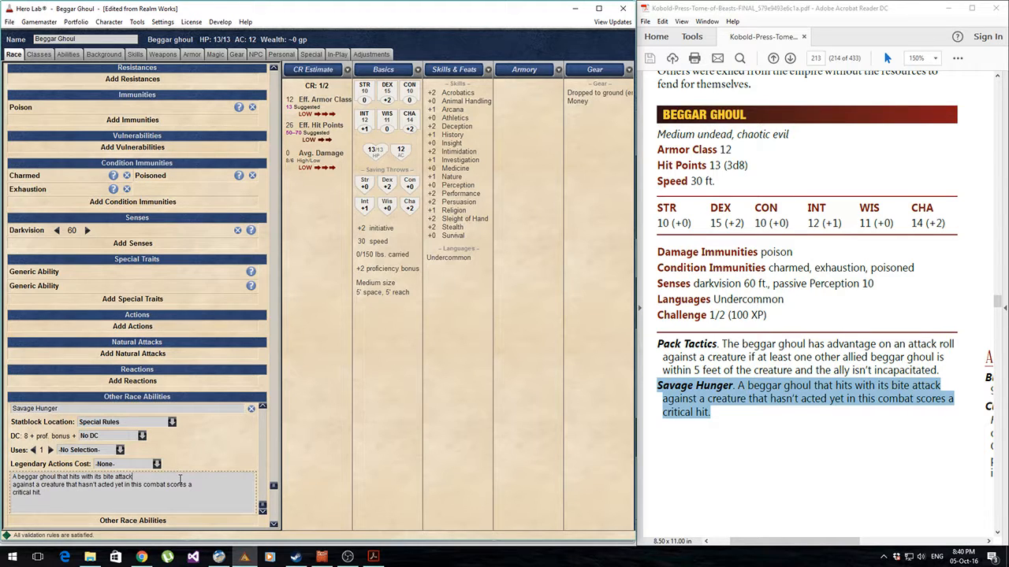
key(Delete)
key(Delete)
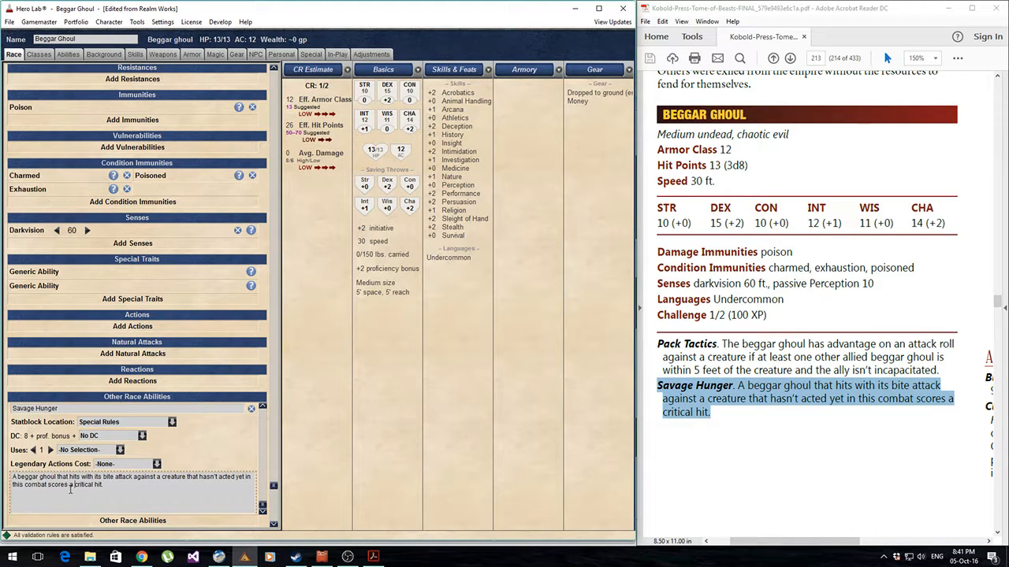
Step: Bring the stat block's Actions section into view and add a Bite natural attack to the monster
click(695, 474)
drag(795, 543, 913, 528)
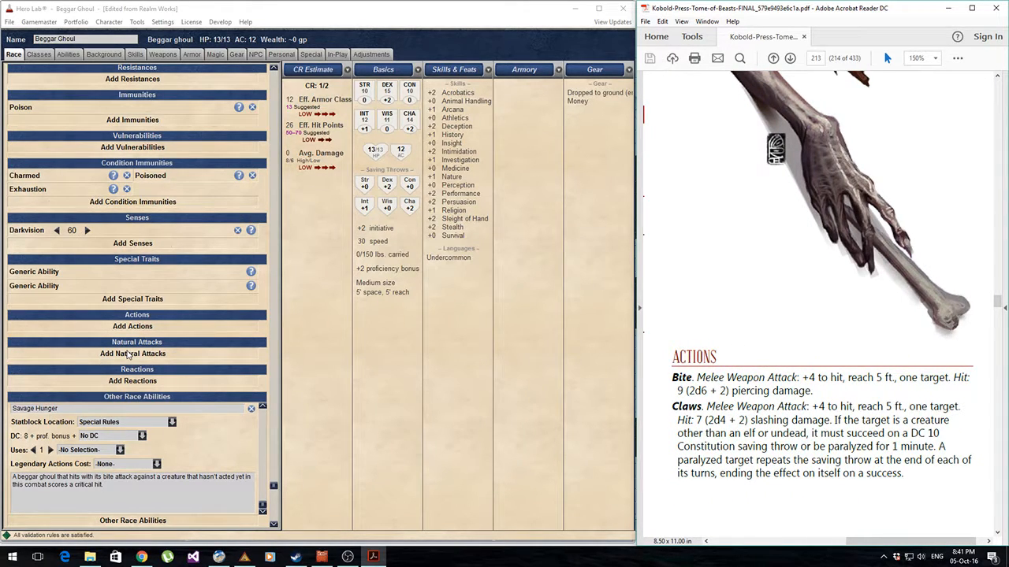
click(108, 355)
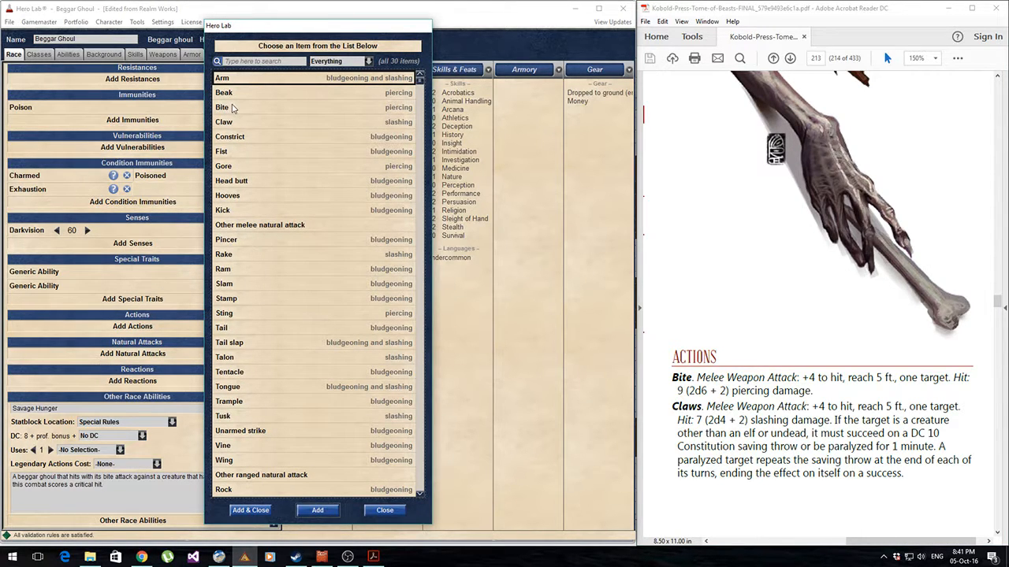
double_click(232, 108)
click(394, 510)
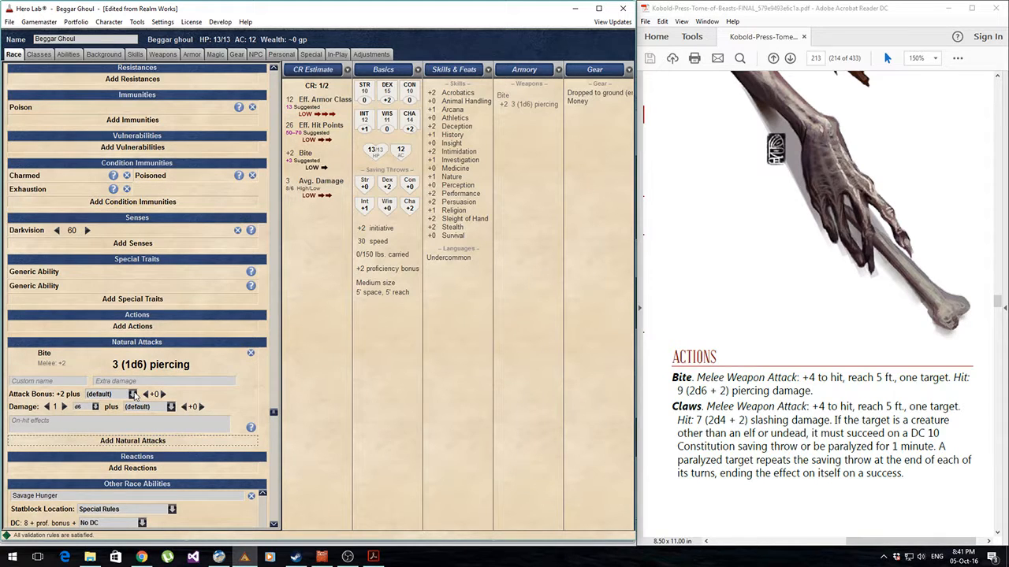
Step: Set the ability used for the Bite's attack bonus to Dexterity
click(134, 395)
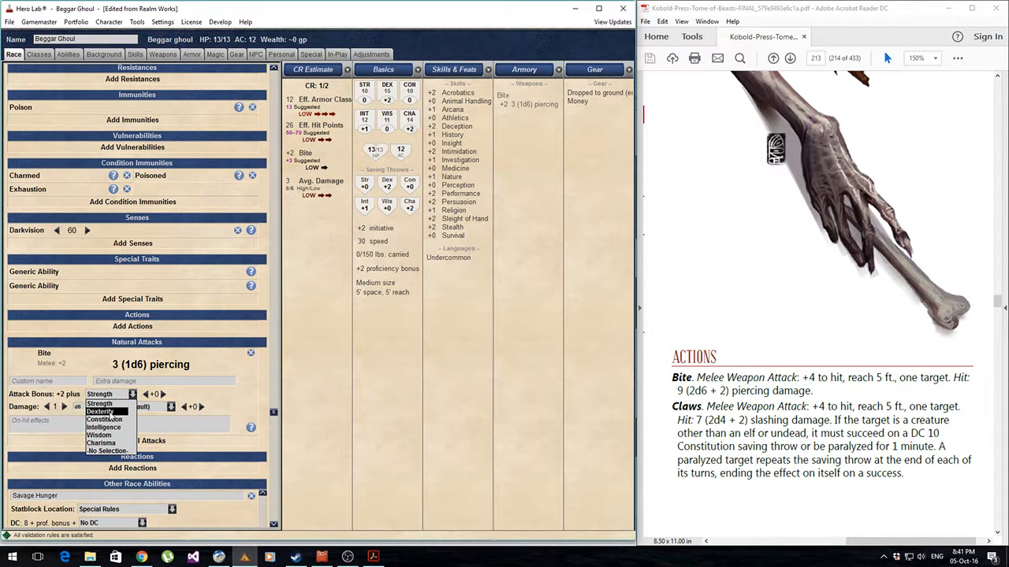
click(103, 412)
click(133, 395)
click(103, 410)
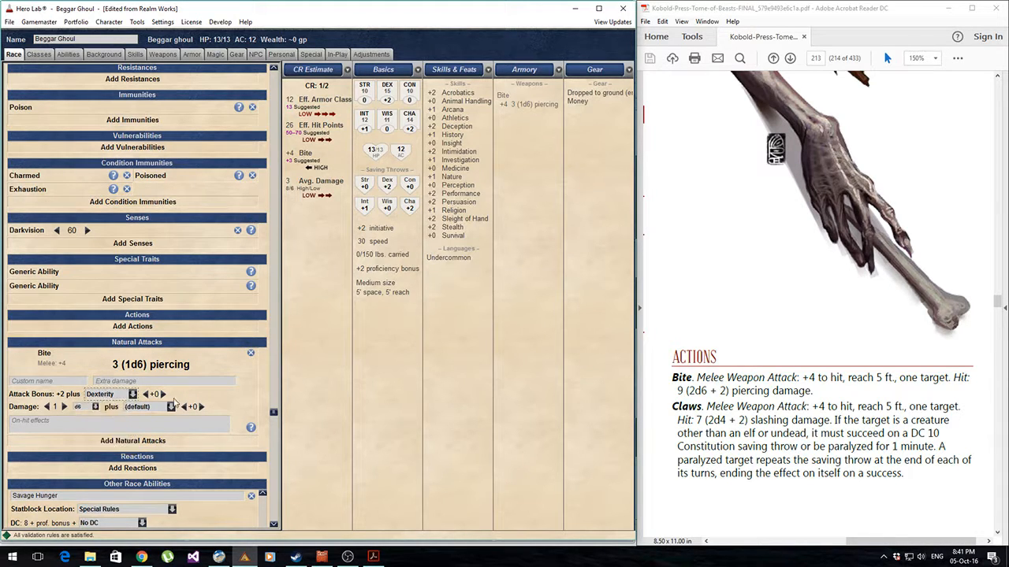
click(163, 394)
click(163, 394)
click(145, 394)
click(145, 394)
mouse_move(303, 157)
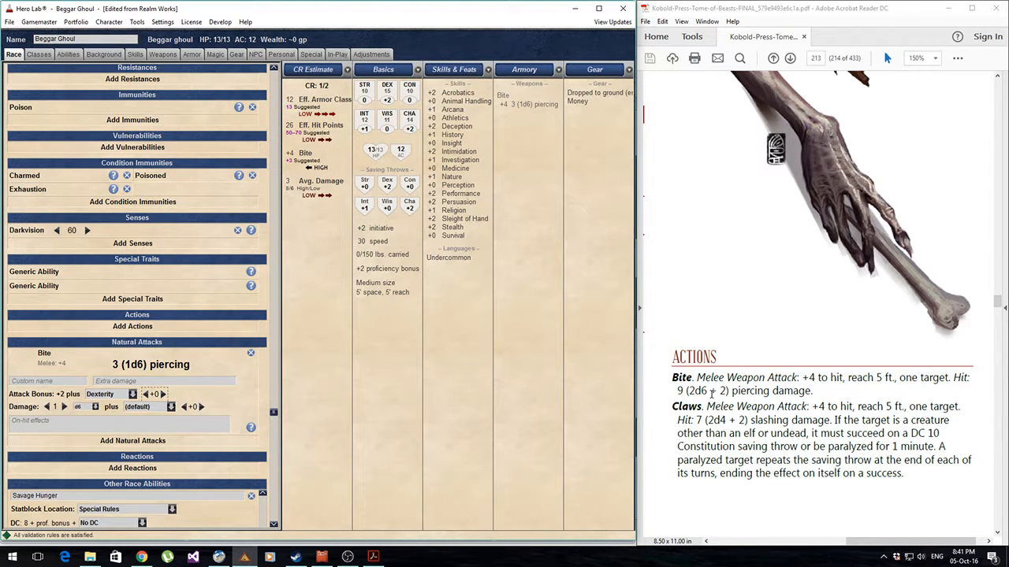
Step: Set the Bite's damage to 2d6 with a +2 bonus
click(63, 407)
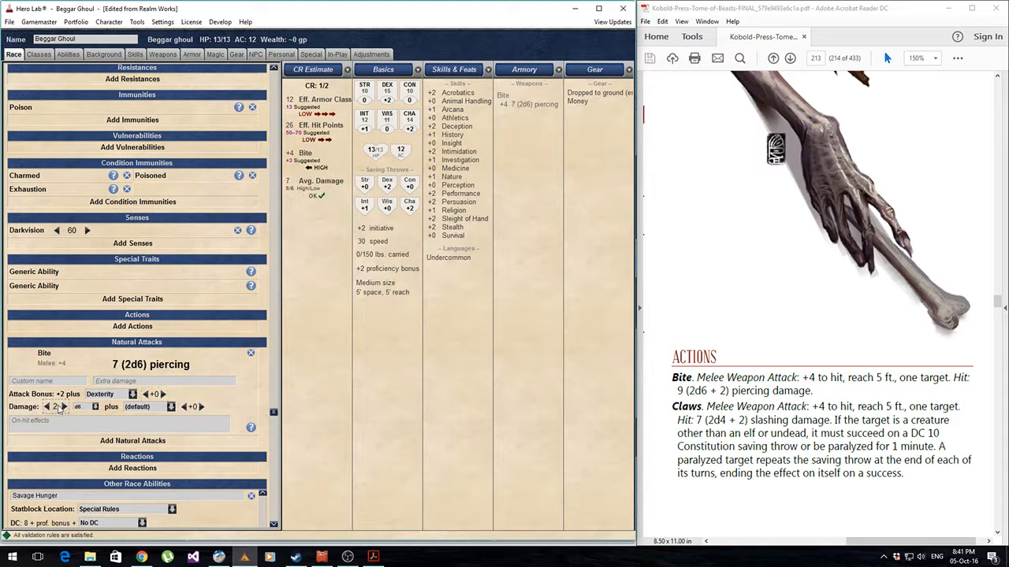
click(95, 407)
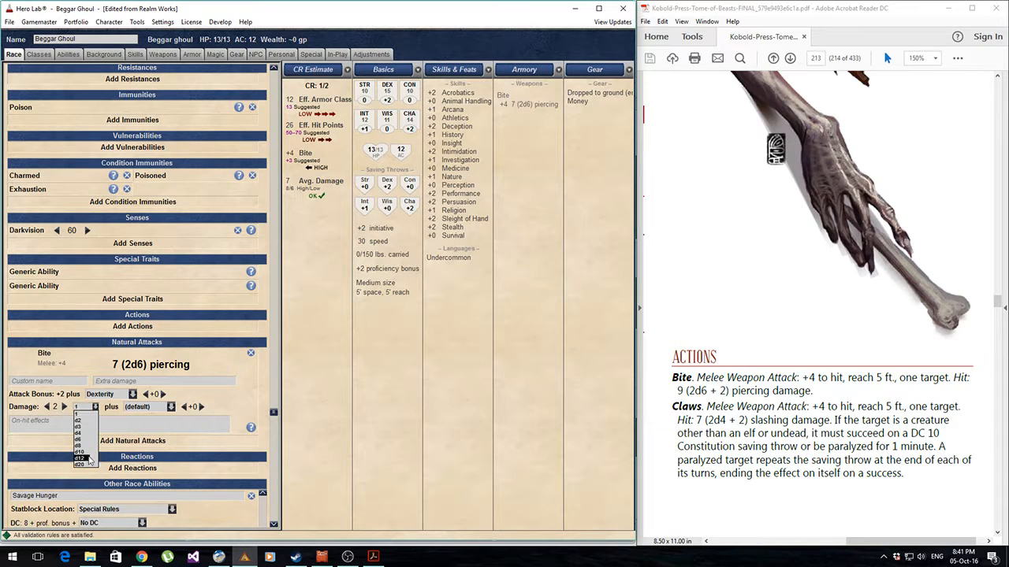
click(82, 439)
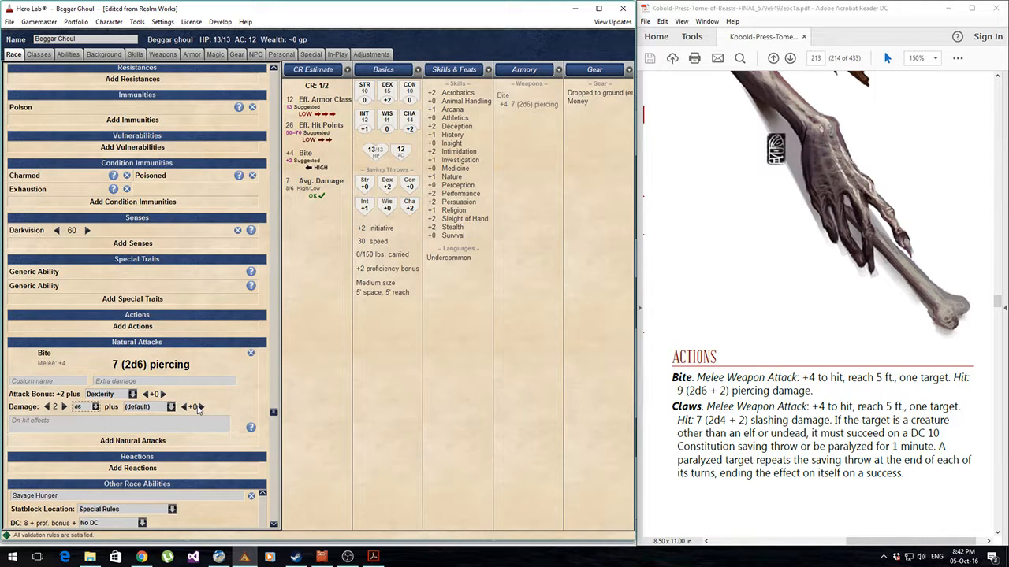
click(200, 407)
click(200, 406)
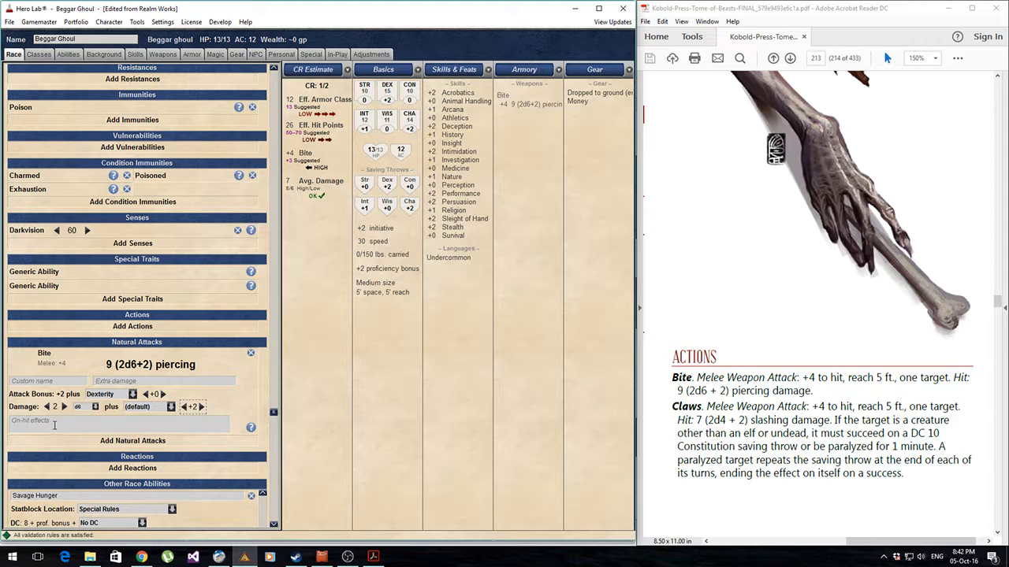
click(45, 420)
Step: Add a Claw natural attack to the monster and set its attack bonus ability to Dexterity
click(122, 446)
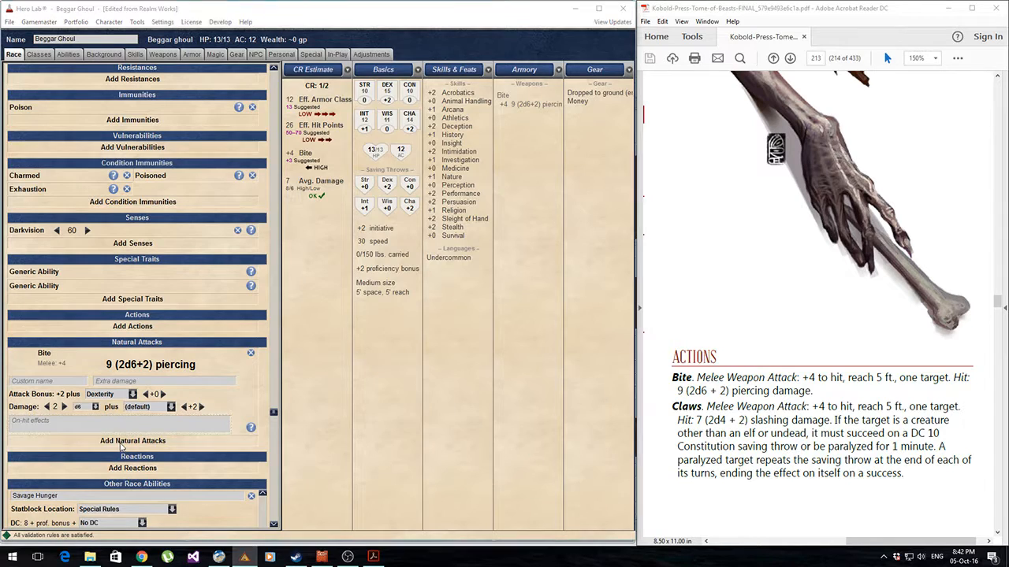
click(226, 123)
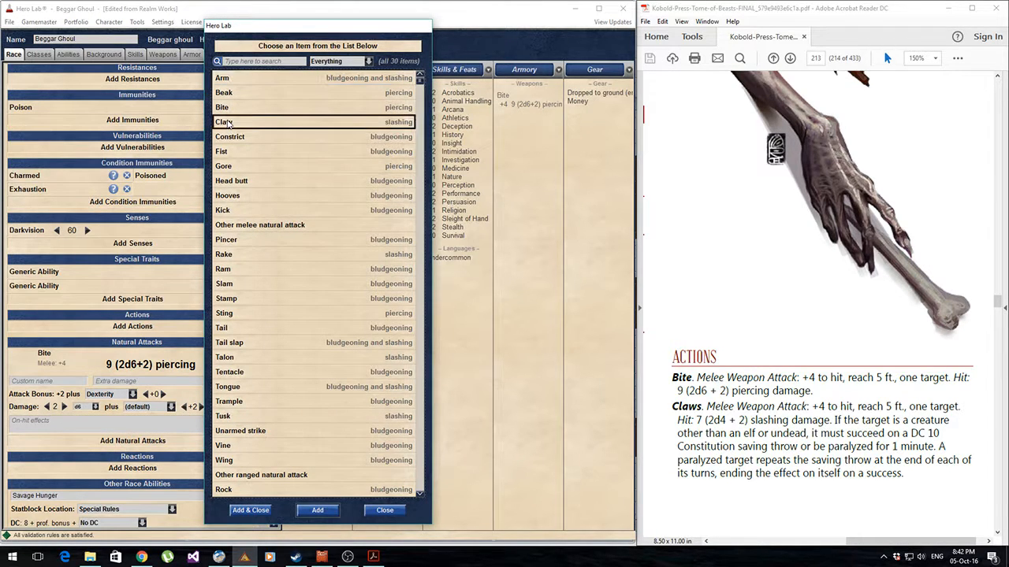
double_click(226, 123)
click(386, 511)
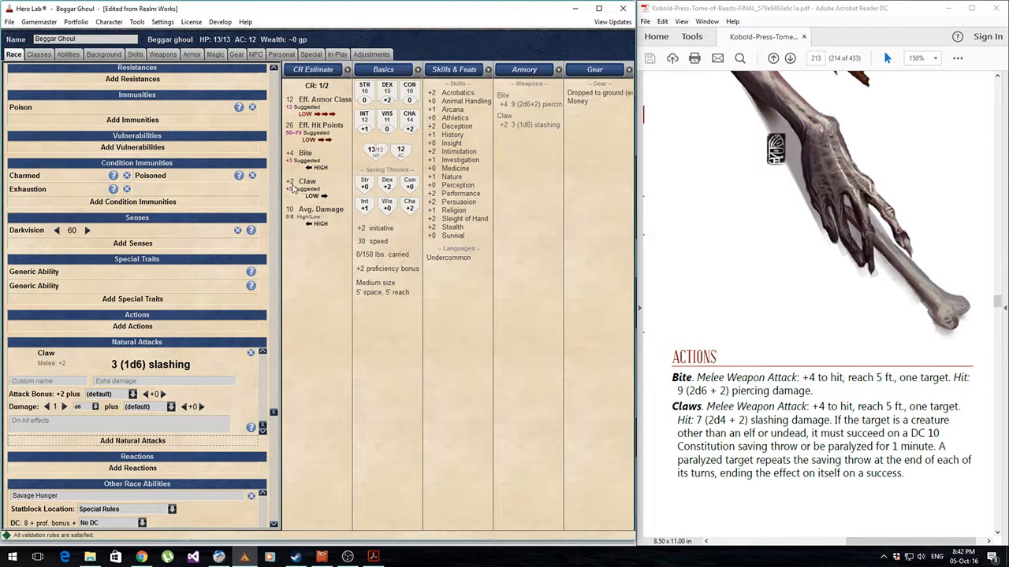
click(132, 394)
click(108, 412)
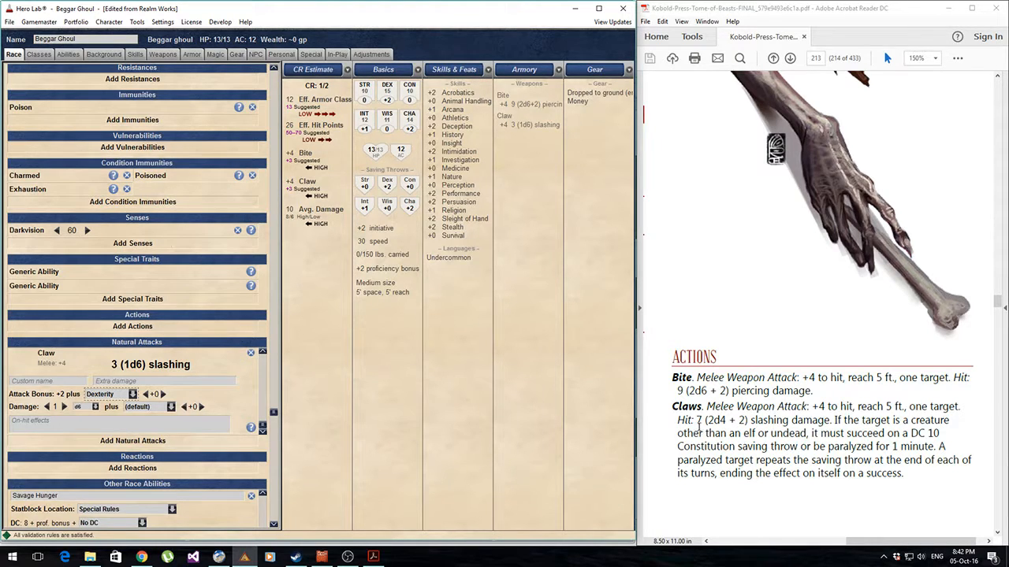
Step: Set the Claw's damage to 2d4 with a +2 bonus, leaving the damage ability at its default
click(64, 407)
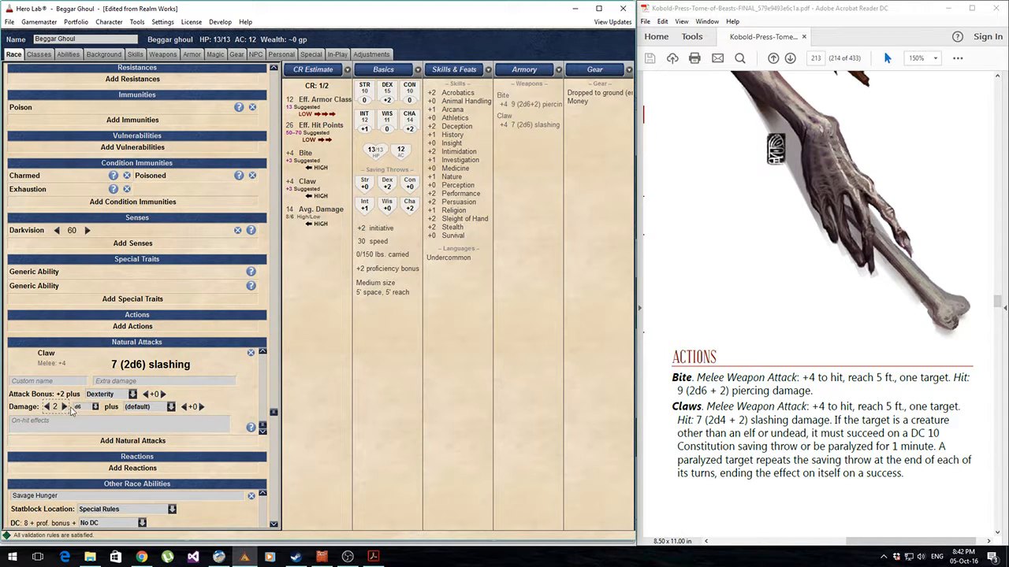
click(96, 407)
click(85, 438)
click(201, 407)
click(201, 406)
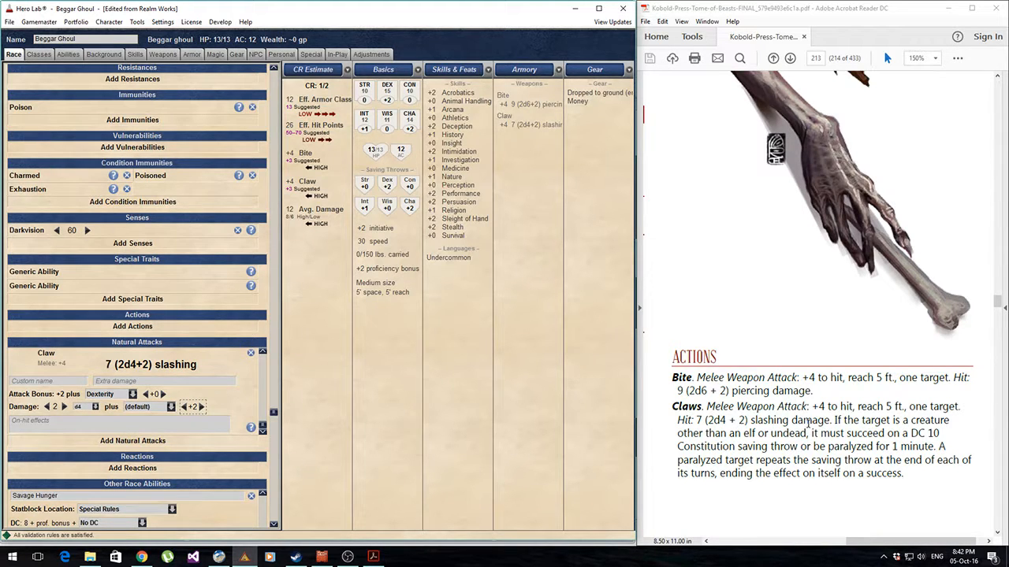
click(171, 406)
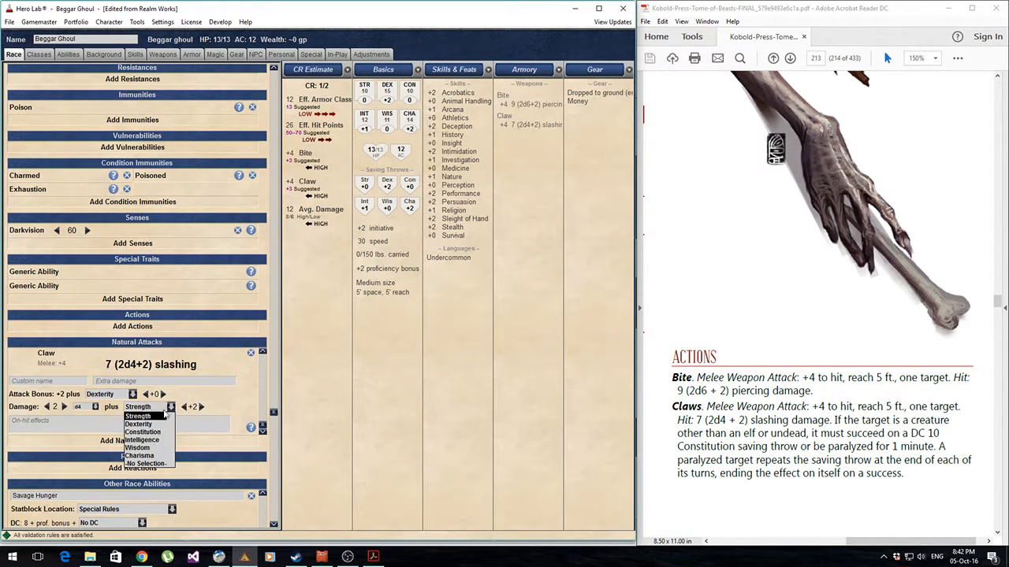
click(54, 422)
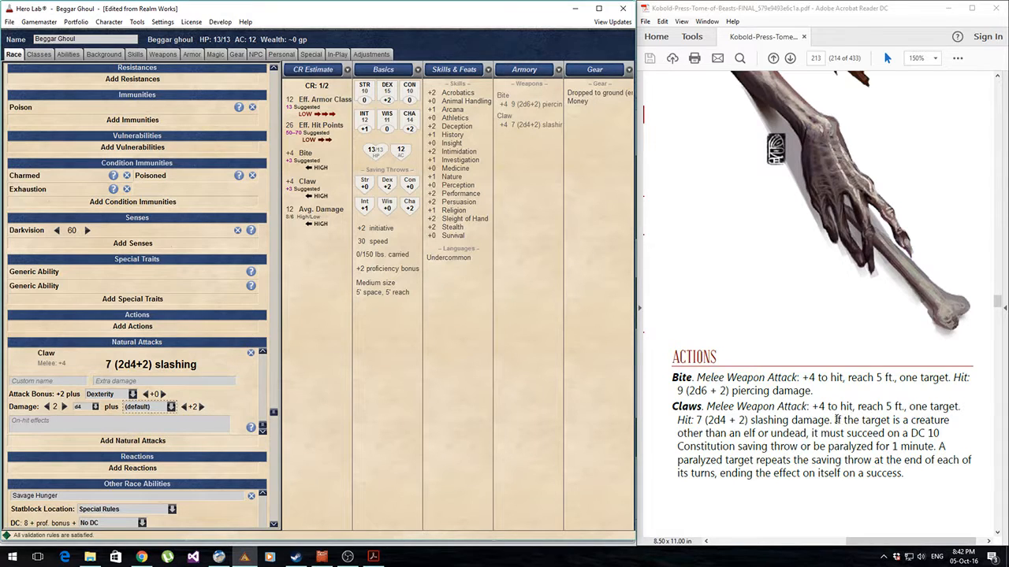
Step: Copy the Claws' paralysis text from the PDF stat block into the Claw's on-hit effects
drag(836, 420, 871, 447)
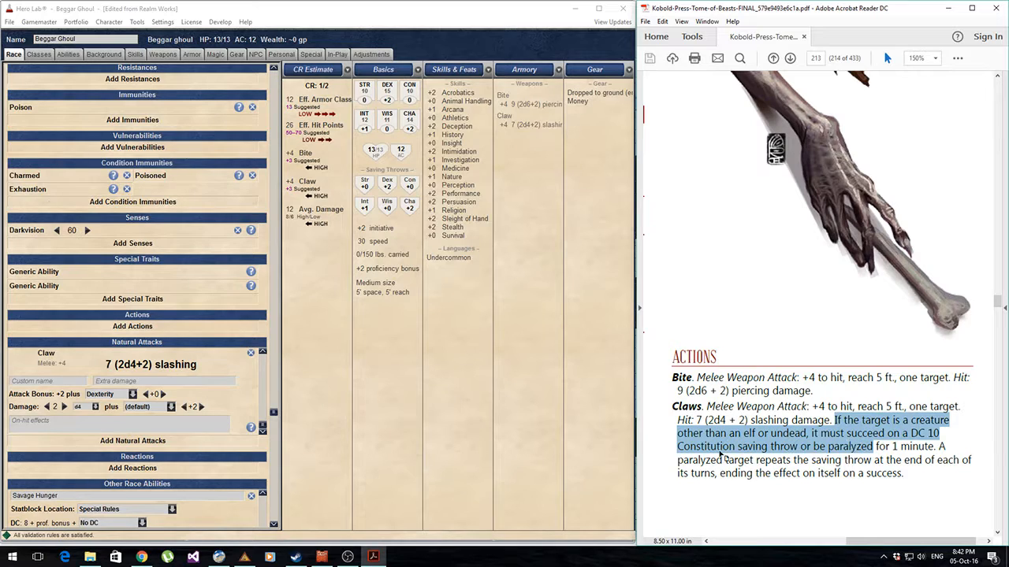
click(739, 420)
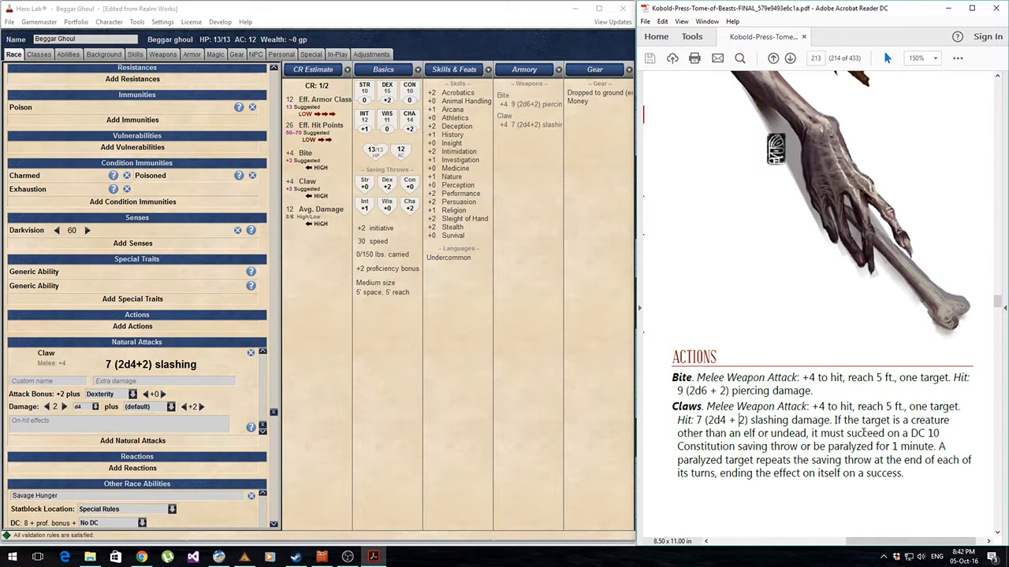
drag(834, 419, 873, 465)
key(ctrl+c)
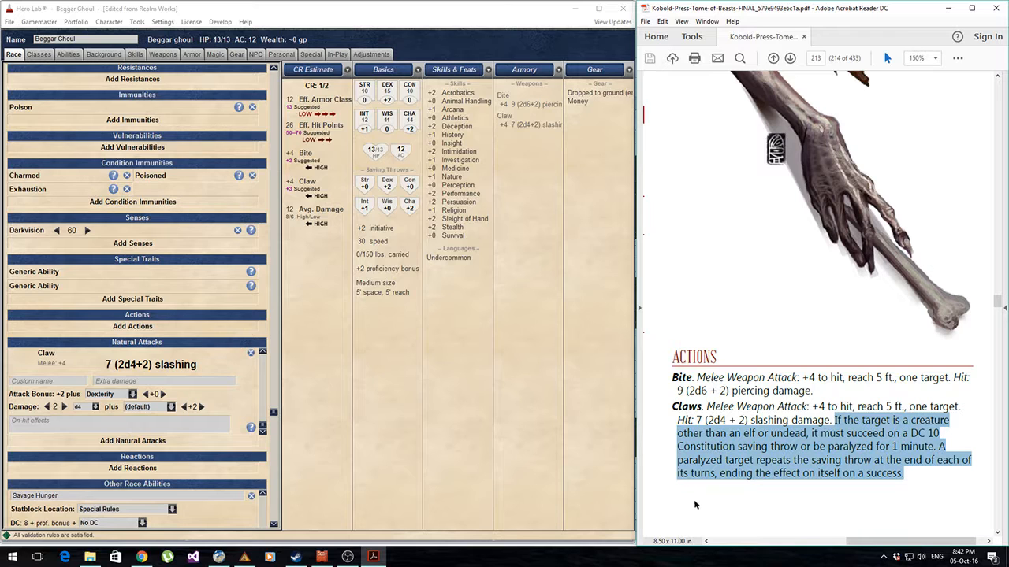
click(87, 424)
key(ctrl+v)
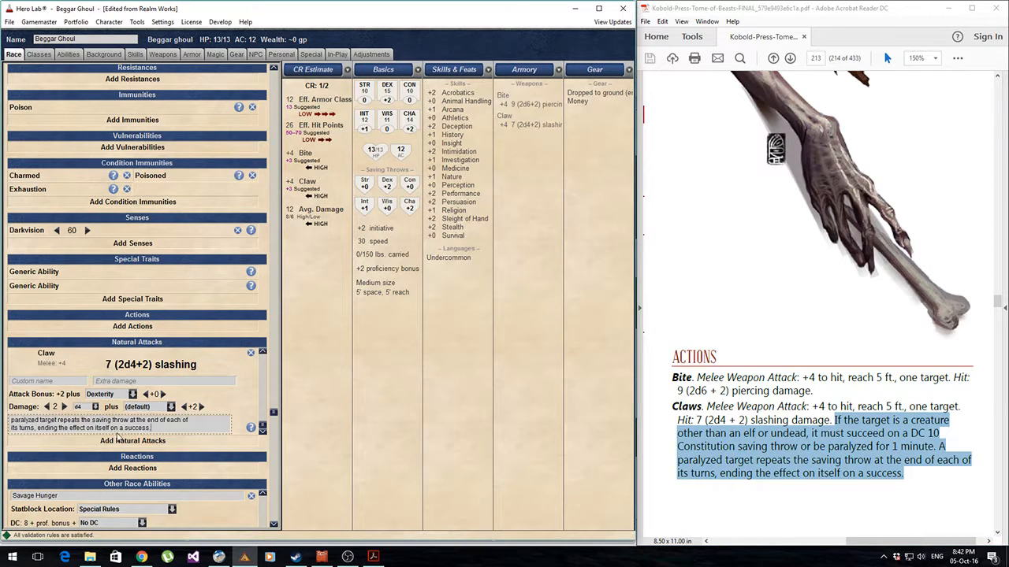
Step: Remove the line breaks from the Claw's on-hit effects text so it reads as one continuous paragraph
key(Delete)
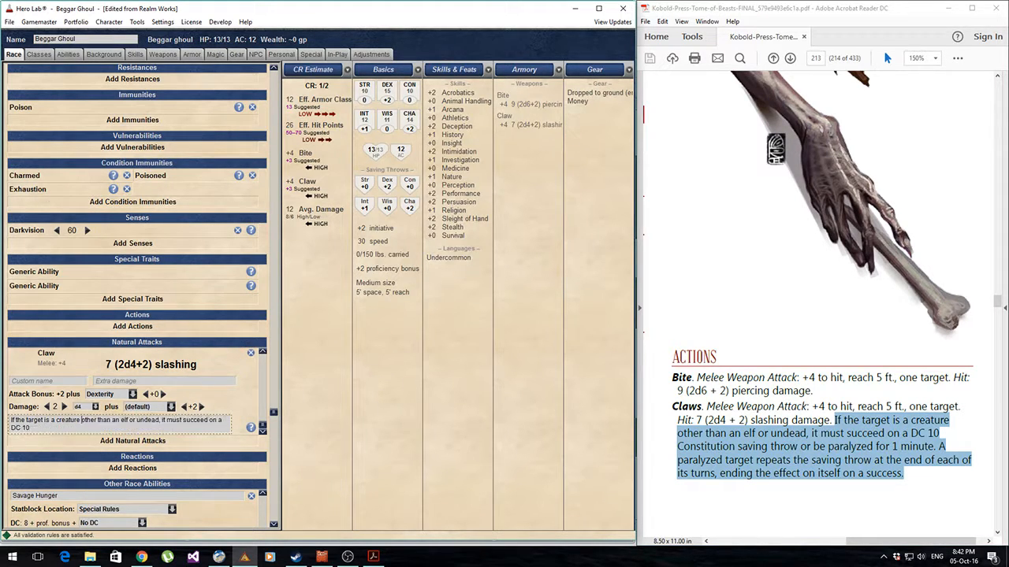
key(Delete)
key(End)
key(Delete)
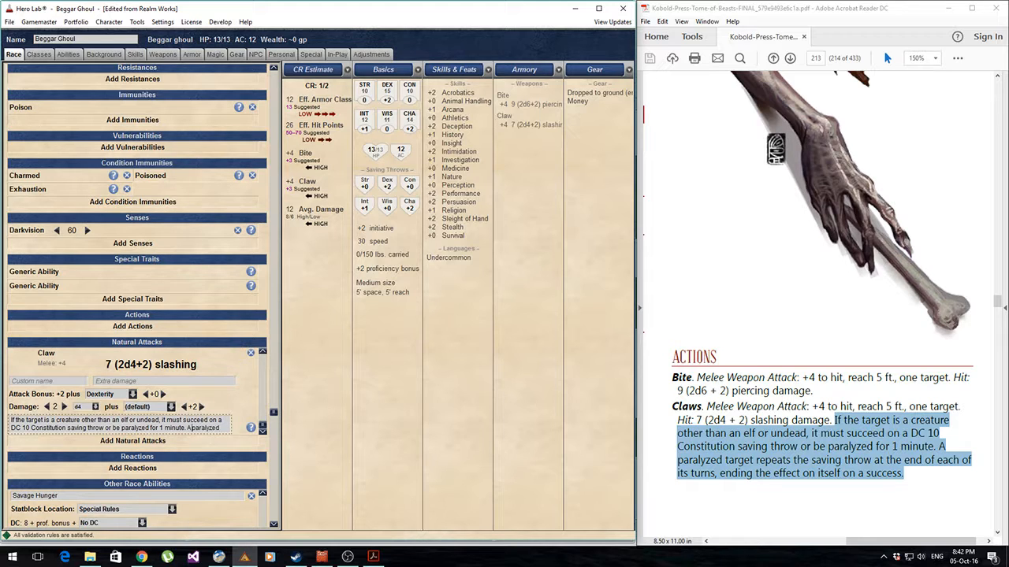
key(Down)
key(Down)
key(Up)
key(Up)
key(Down)
key(End)
scroll(107, 424, down, 1)
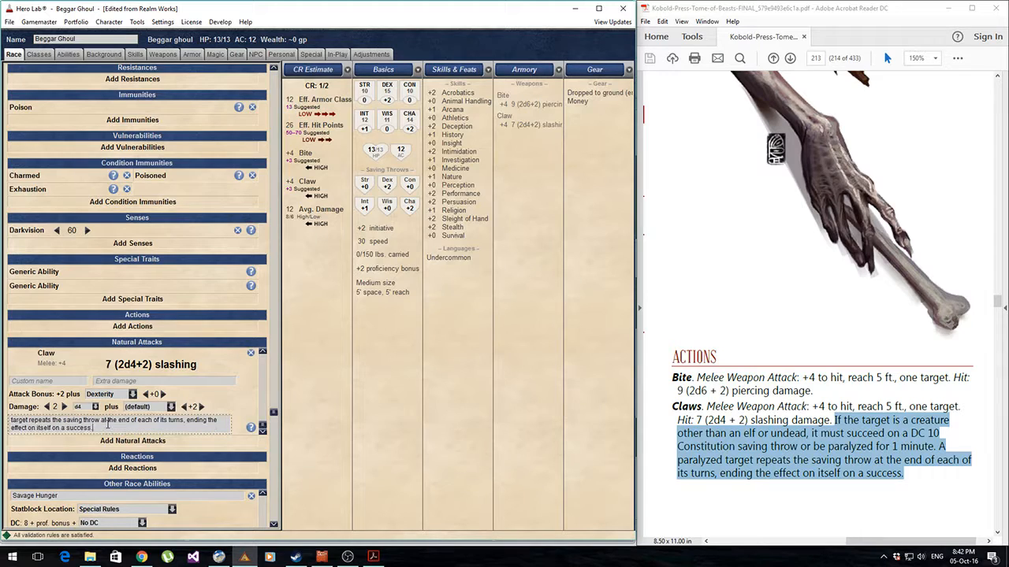
scroll(108, 425, up, 1)
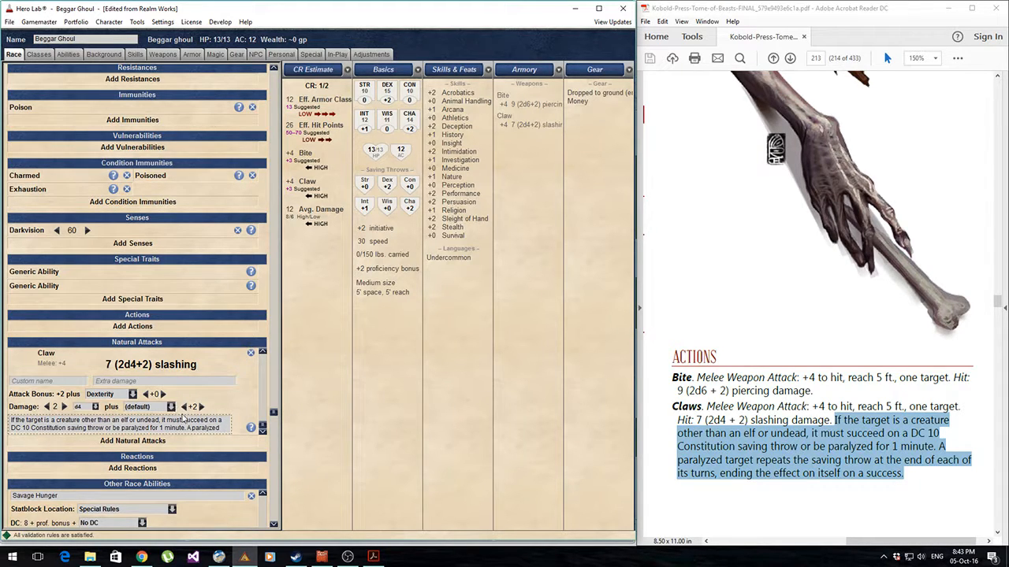
Step: Check the Claw's full weapon summary and attack ability options against the stat block's Actions section
mouse_move(252, 428)
mouse_move(507, 119)
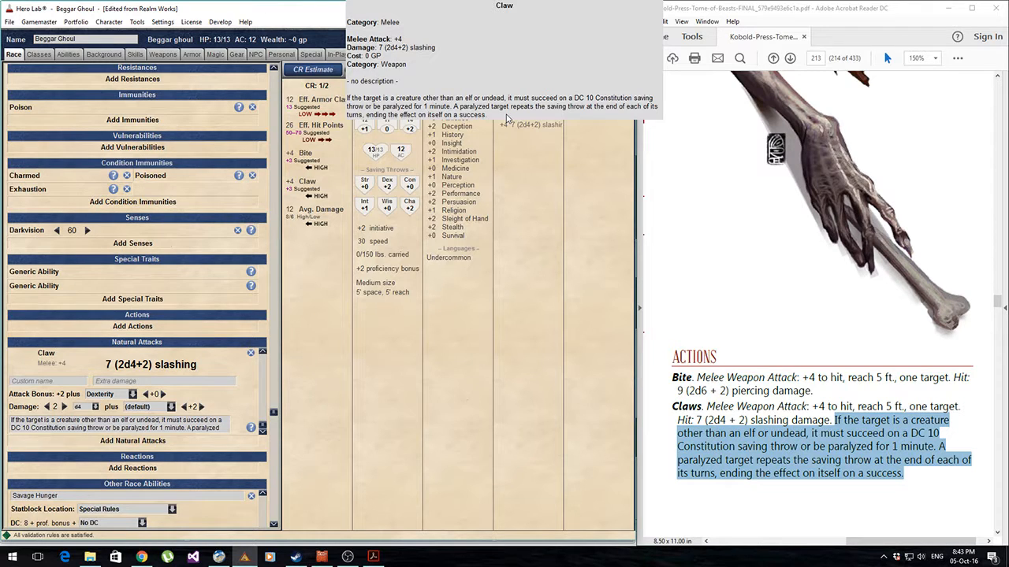
click(896, 435)
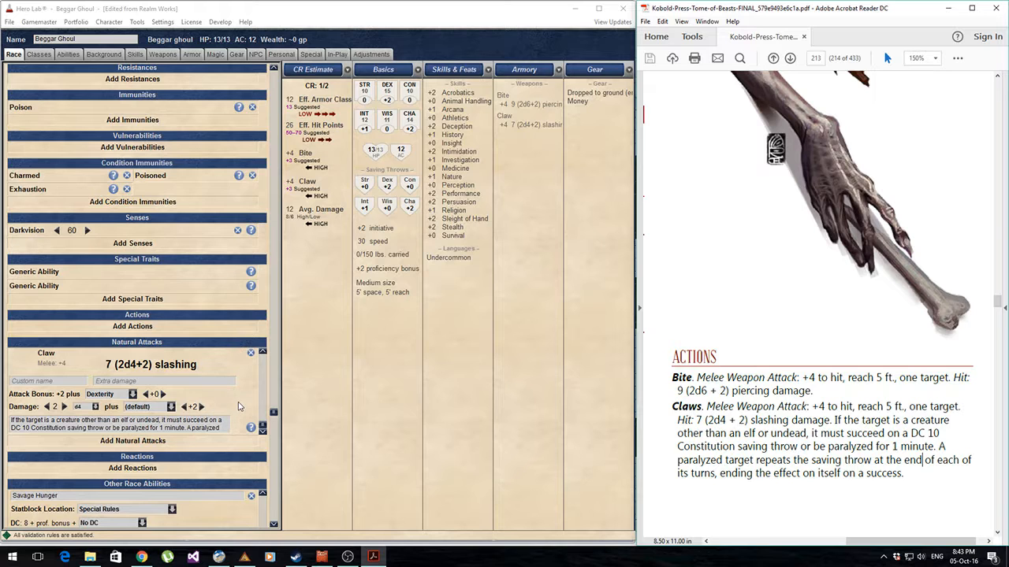
click(123, 396)
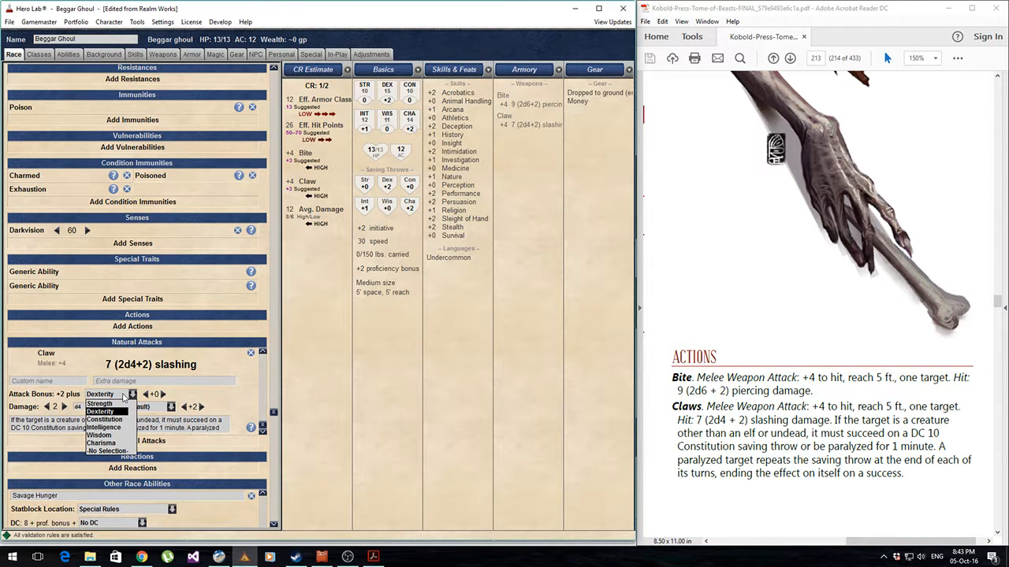
click(123, 396)
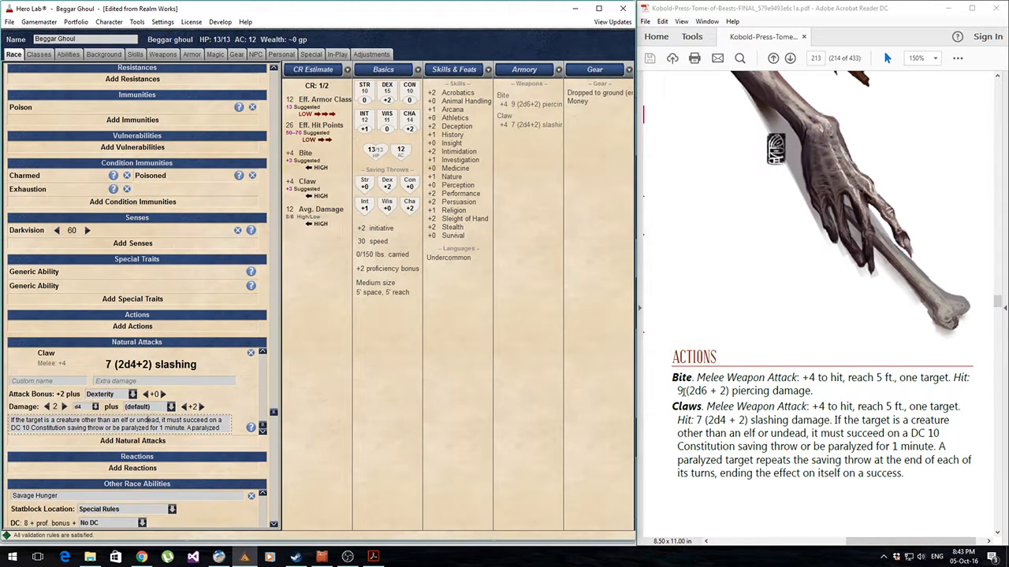
click(817, 476)
scroll(818, 476, down, 1)
scroll(788, 473, up, 6)
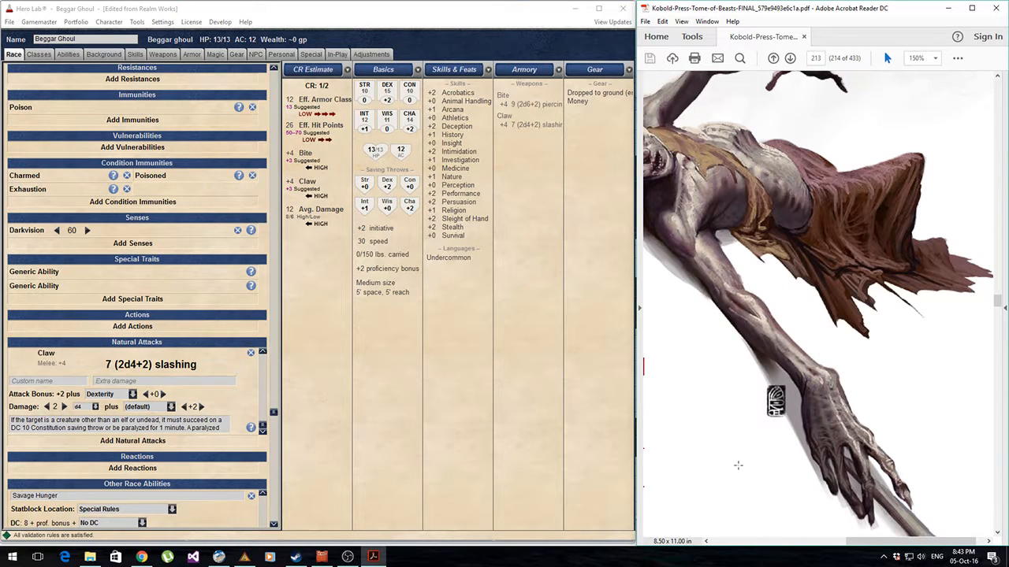
Step: Look through the remaining race sections and the selection of innate spellcasting spells without adding any
scroll(158, 394, up, 1)
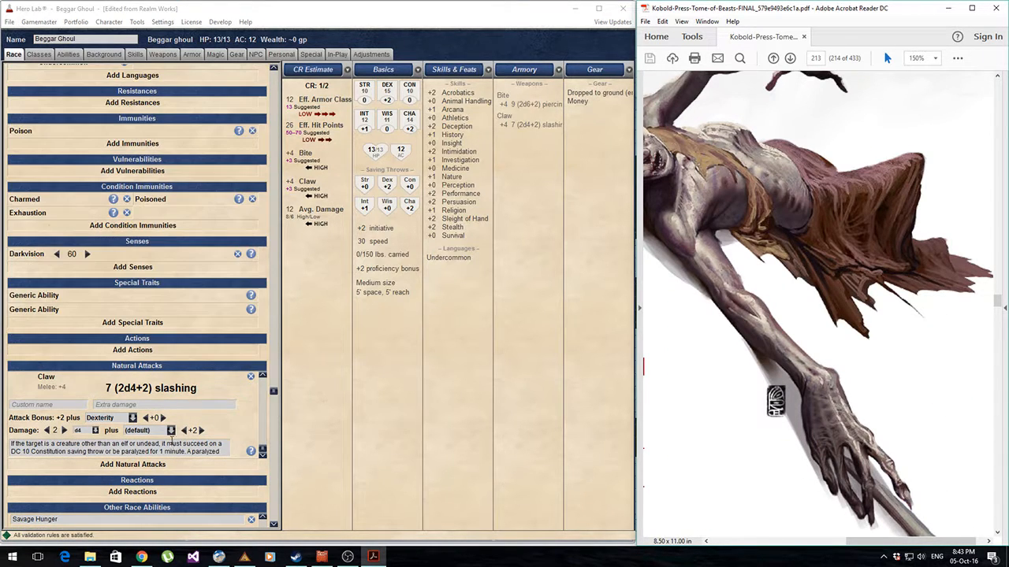
scroll(181, 378, up, 1)
scroll(216, 351, down, 1)
scroll(247, 310, down, 3)
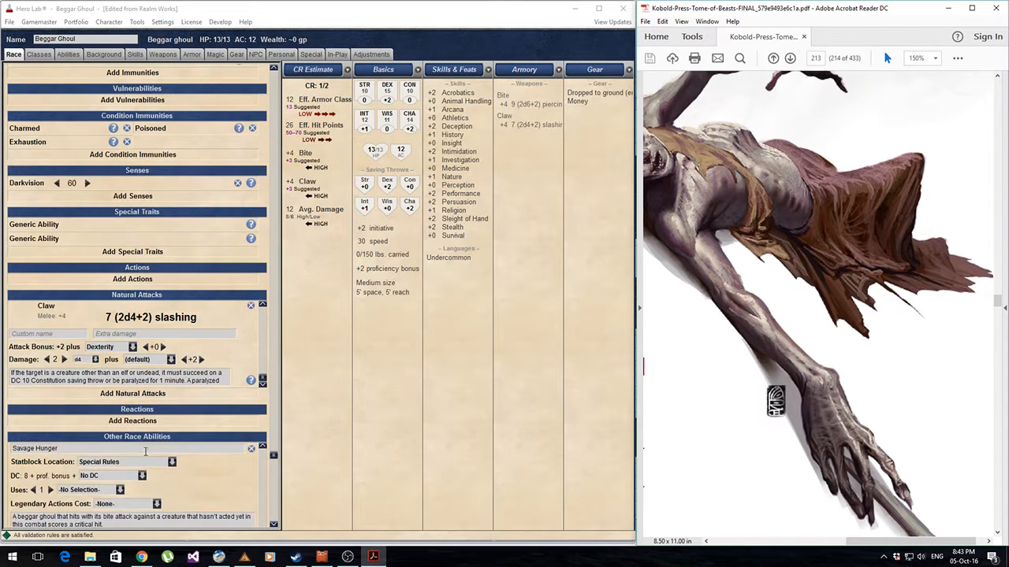
click(272, 461)
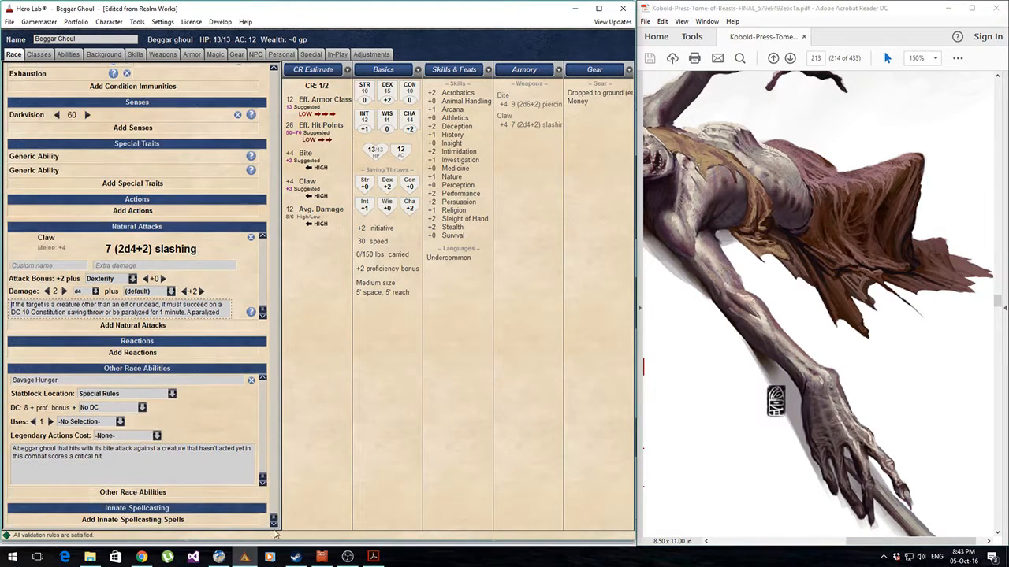
click(131, 521)
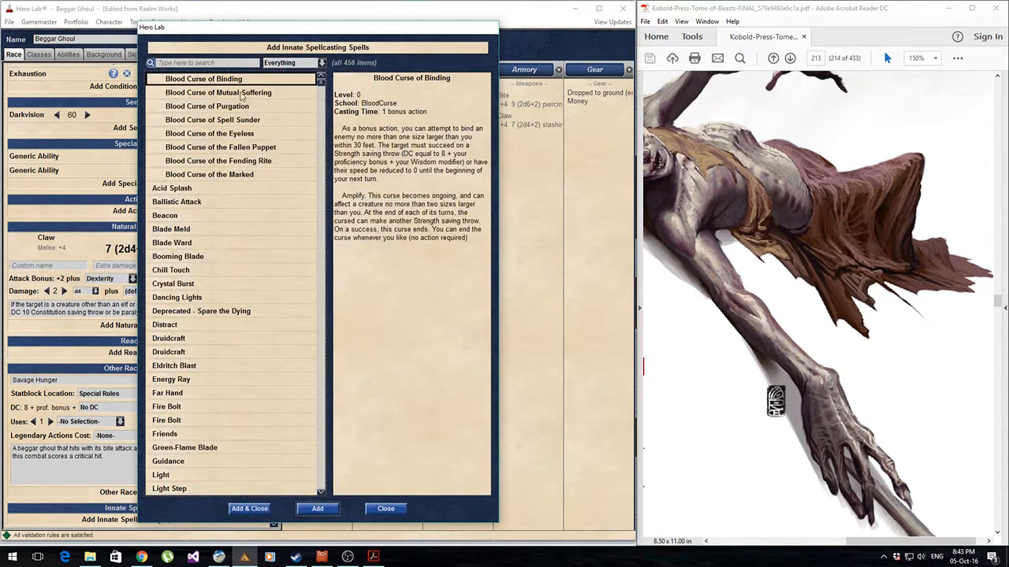
click(386, 509)
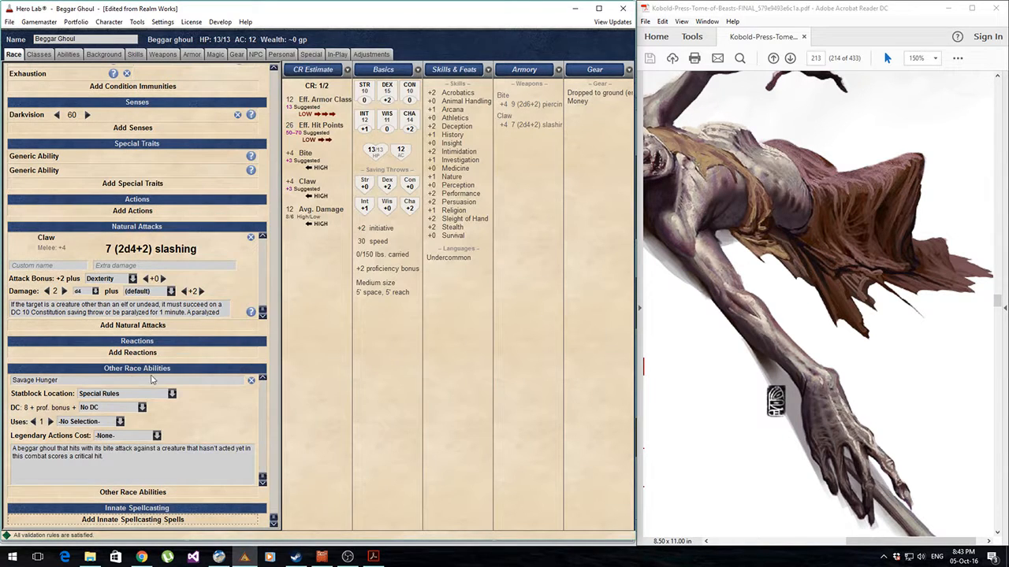
Step: Examine the class choices for the monster's spell list and the spellcasting ability choices without selecting any
drag(273, 516, 267, 93)
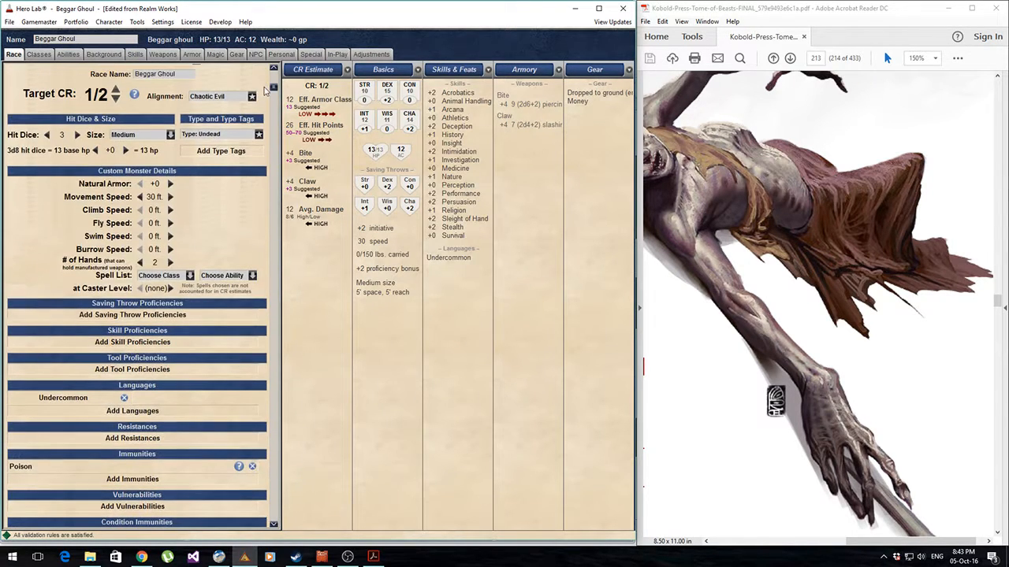
click(169, 275)
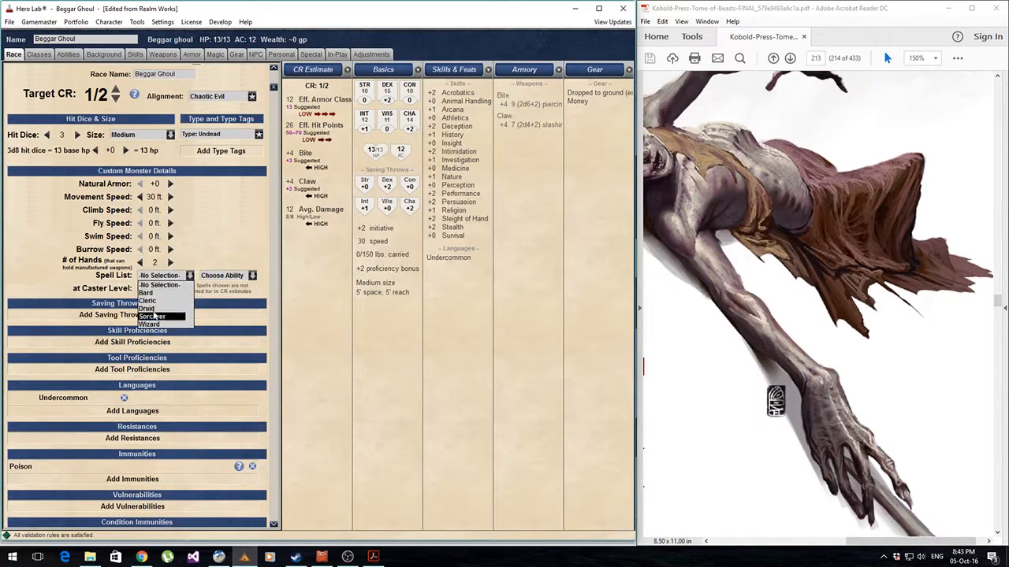
click(243, 279)
click(243, 279)
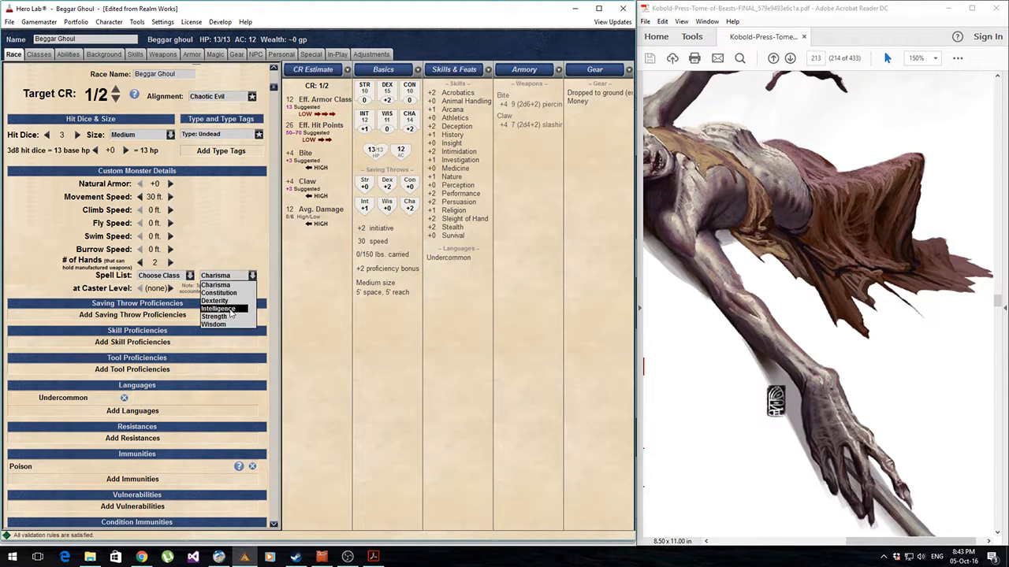
click(238, 275)
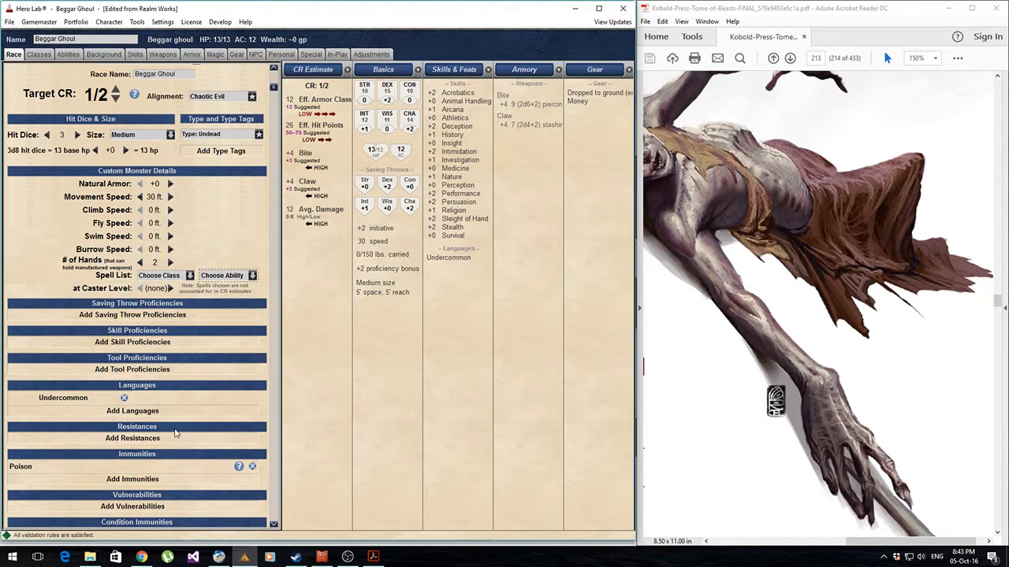
Step: Examine the predefined actions available for the monster without adding any and return to the custom monster details
scroll(155, 311, down, 3)
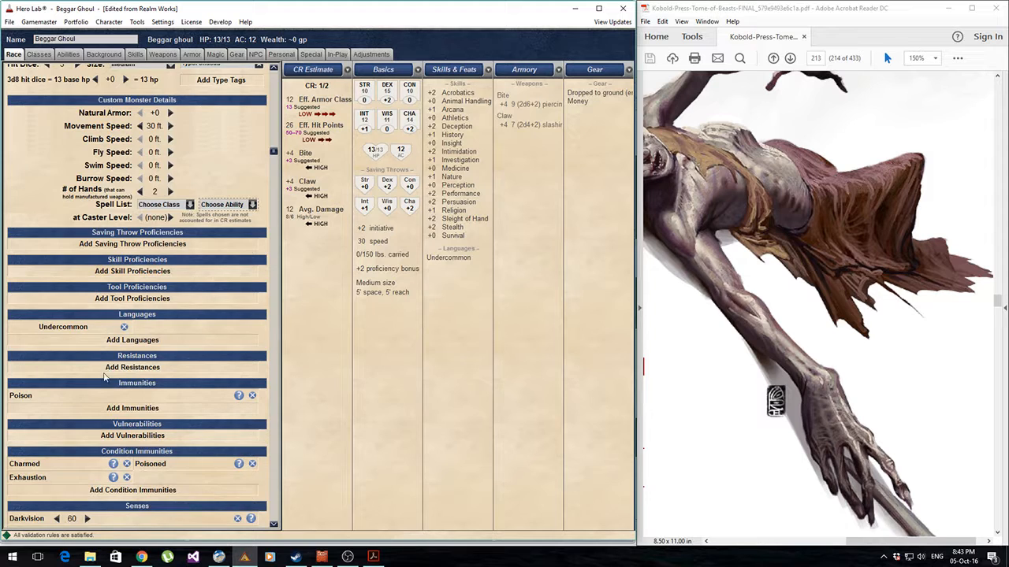
scroll(105, 378, down, 7)
scroll(150, 319, down, 1)
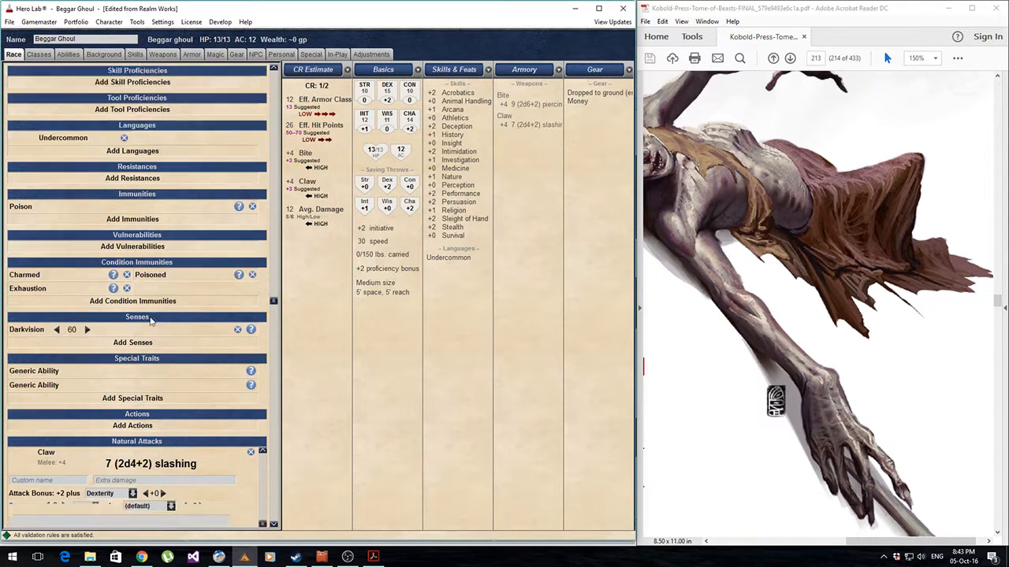
scroll(151, 319, down, 4)
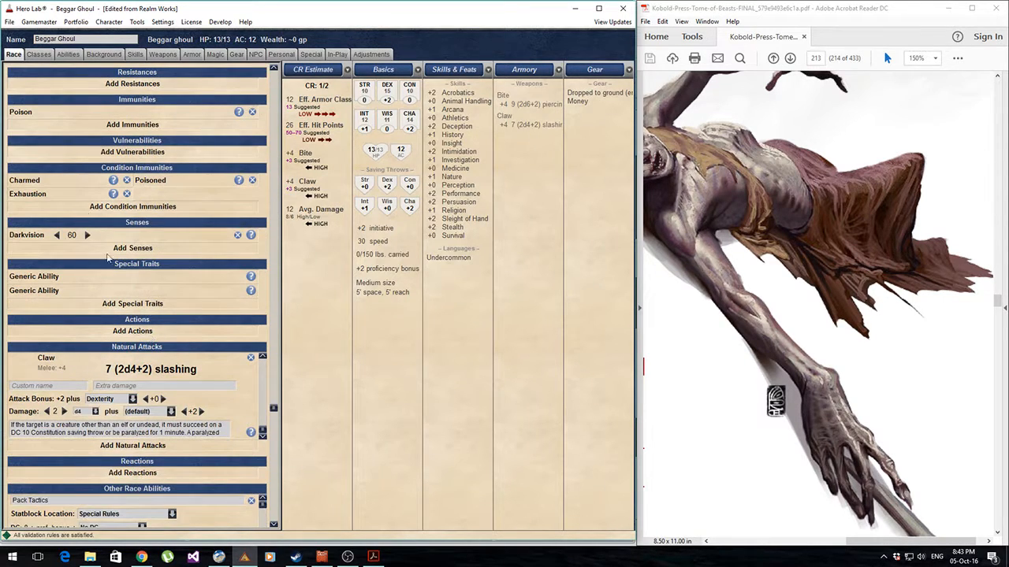
click(135, 332)
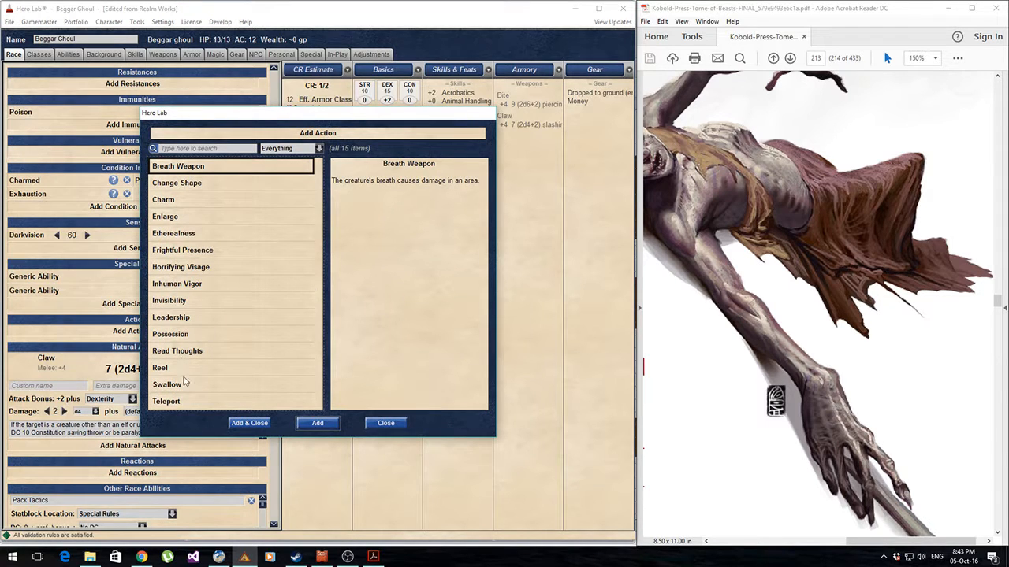
click(375, 425)
scroll(157, 299, up, 10)
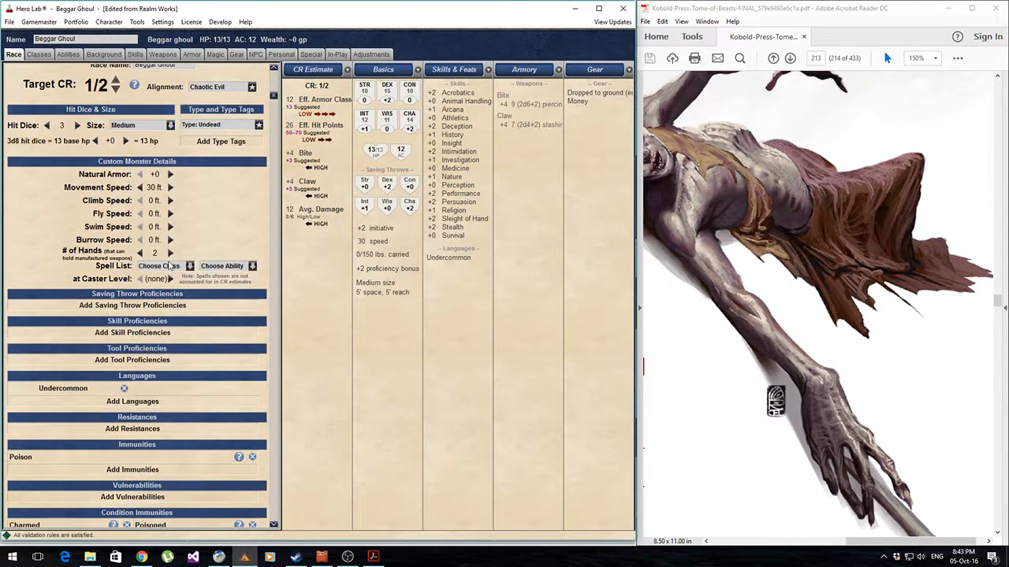
scroll(170, 268, down, 5)
scroll(195, 301, up, 1)
scroll(182, 256, up, 2)
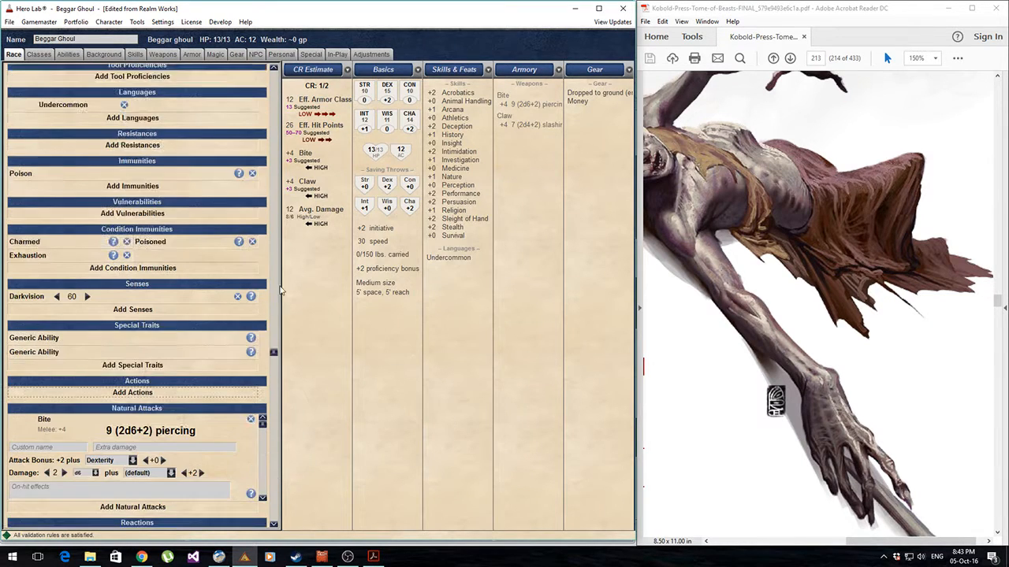
scroll(204, 282, up, 5)
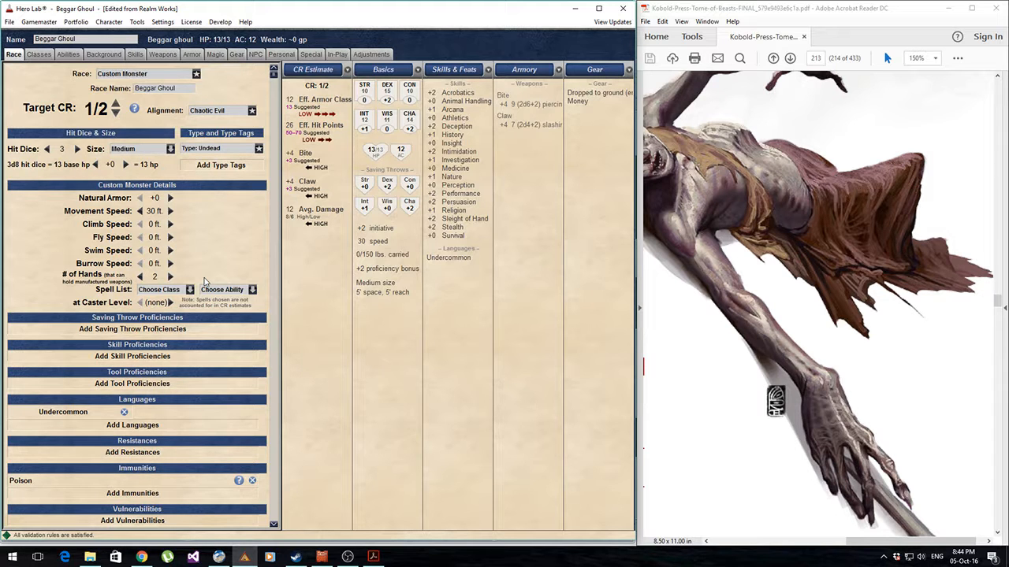
Step: Open the data file COM_5ePack_PHB - Monsters in the Hero Lab Editor
click(135, 19)
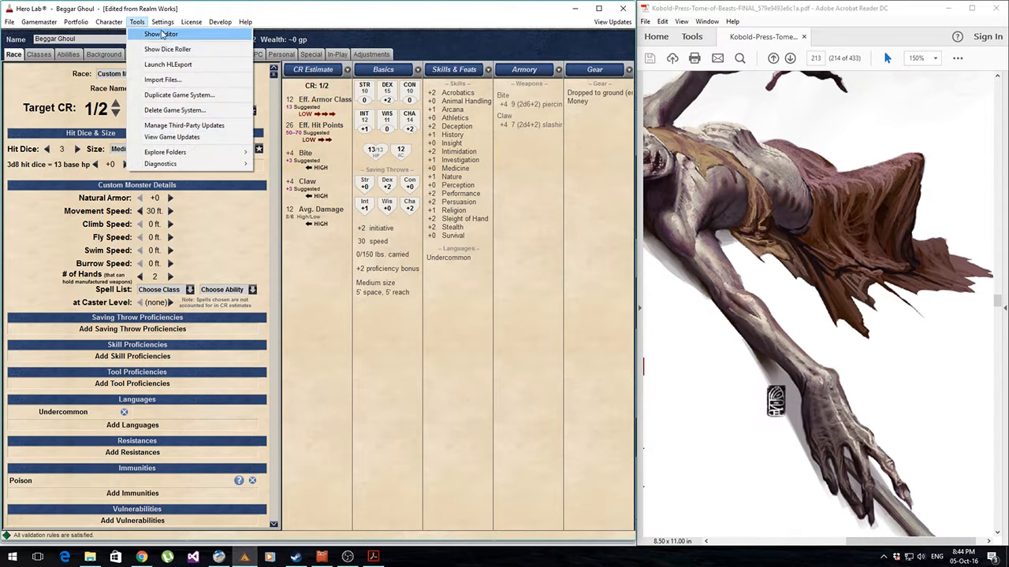
click(194, 111)
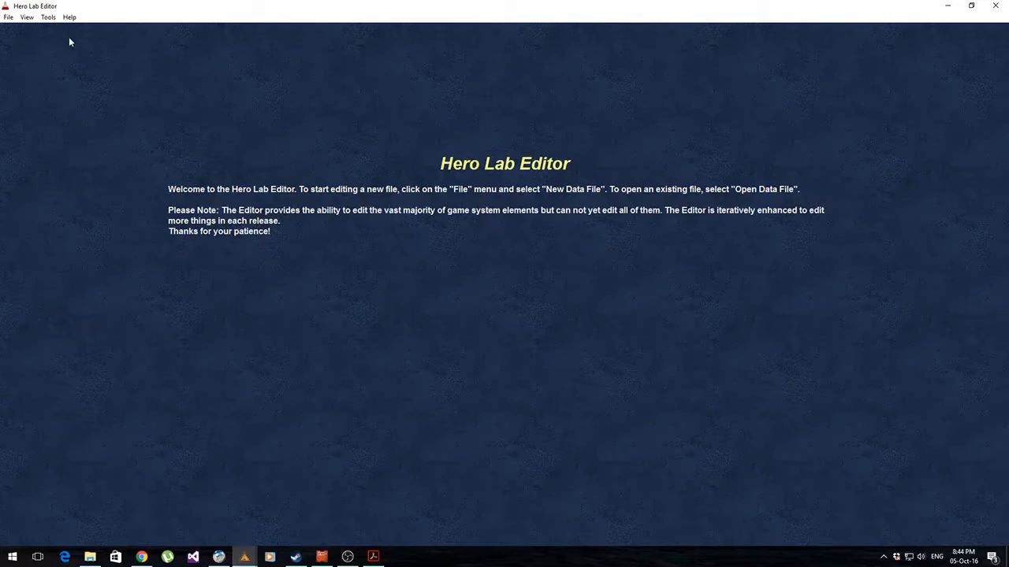
click(8, 17)
click(40, 38)
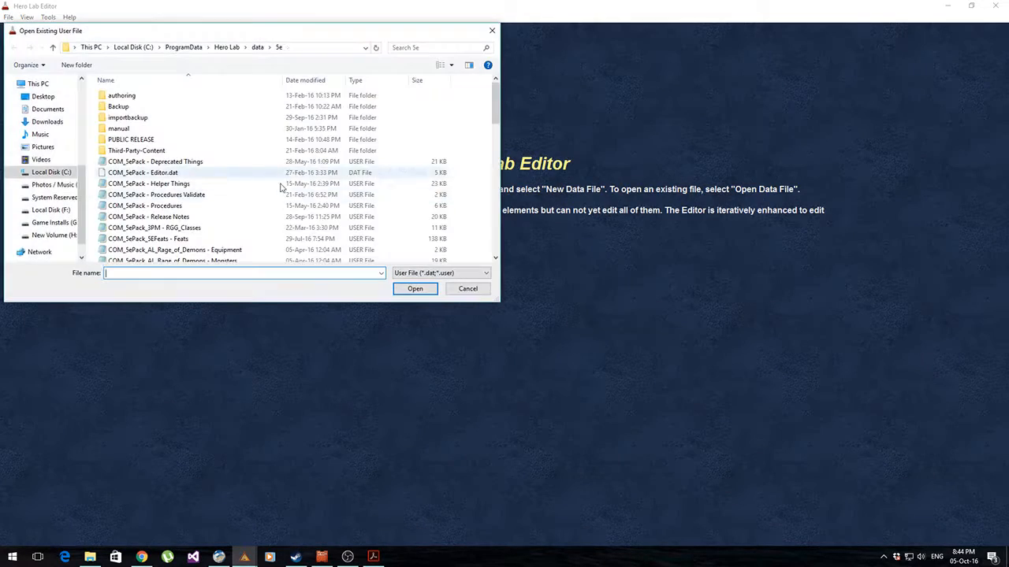
drag(495, 102, 521, 220)
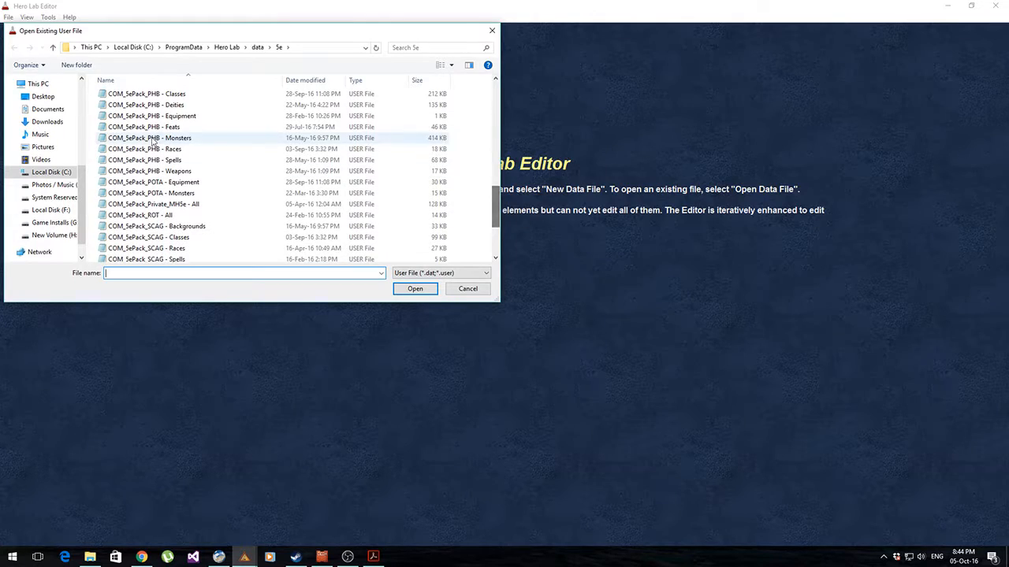
double_click(152, 138)
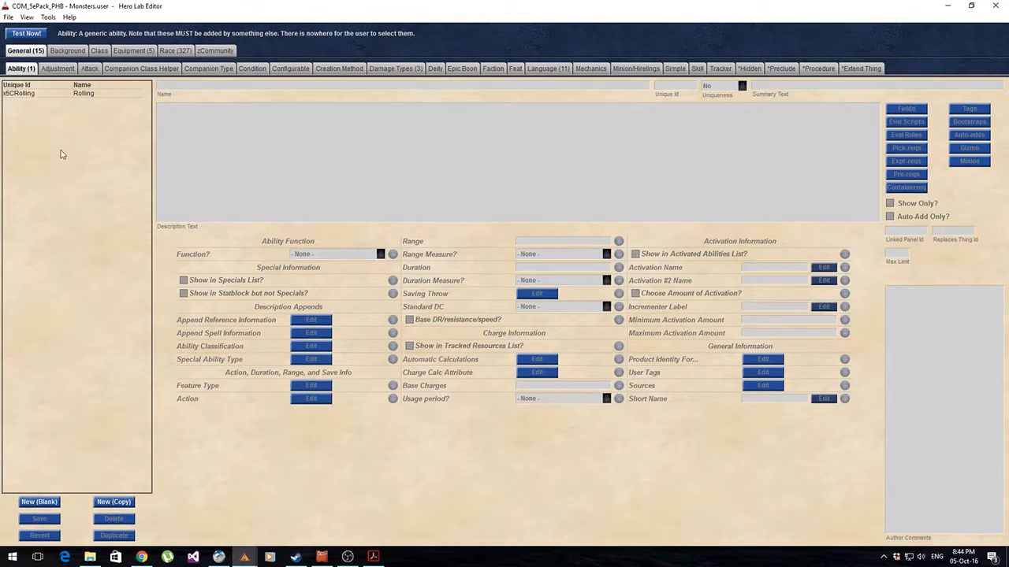
Step: Examine the eval script of the Banshee race and leave it unchanged
click(183, 52)
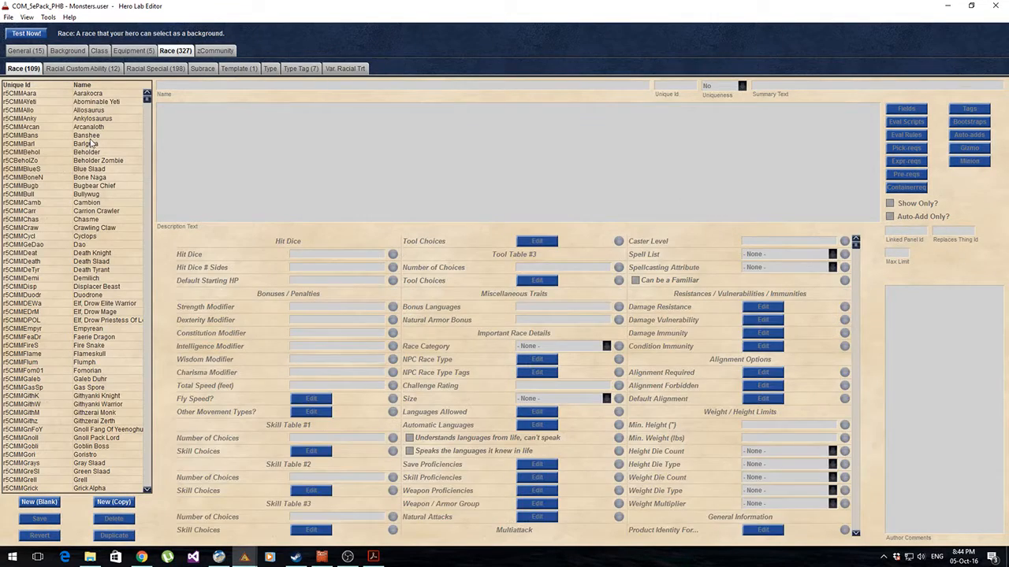
click(90, 137)
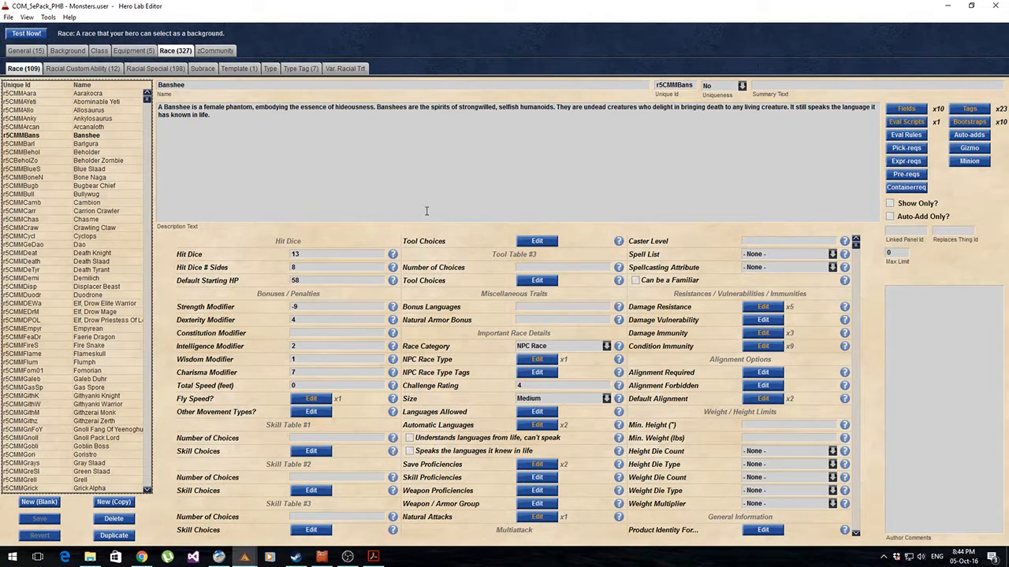
click(904, 122)
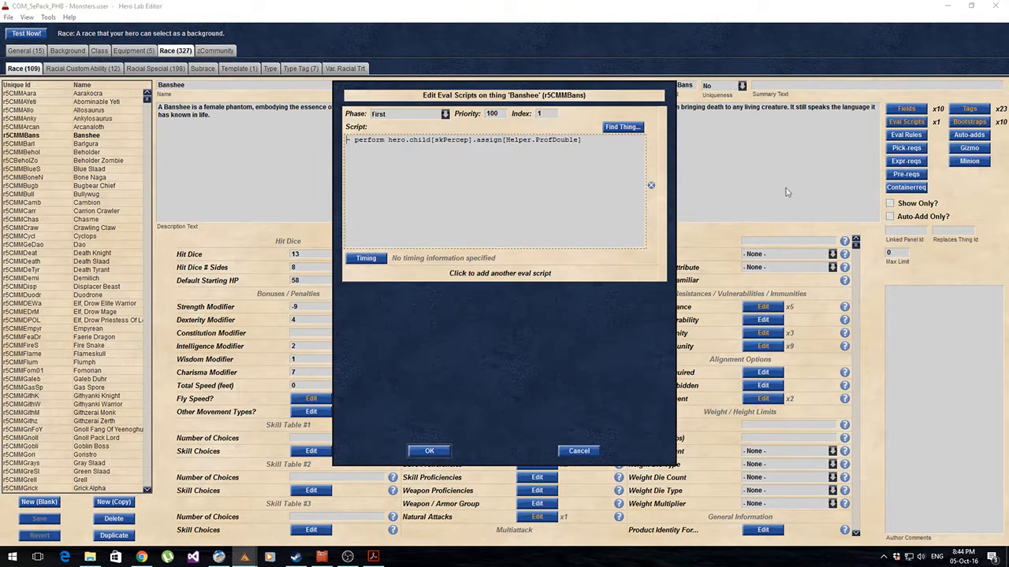
drag(610, 143, 346, 140)
click(430, 187)
click(584, 452)
Step: Look at the Barlgura race, and read the Beholder race's eval script without changing it
click(82, 146)
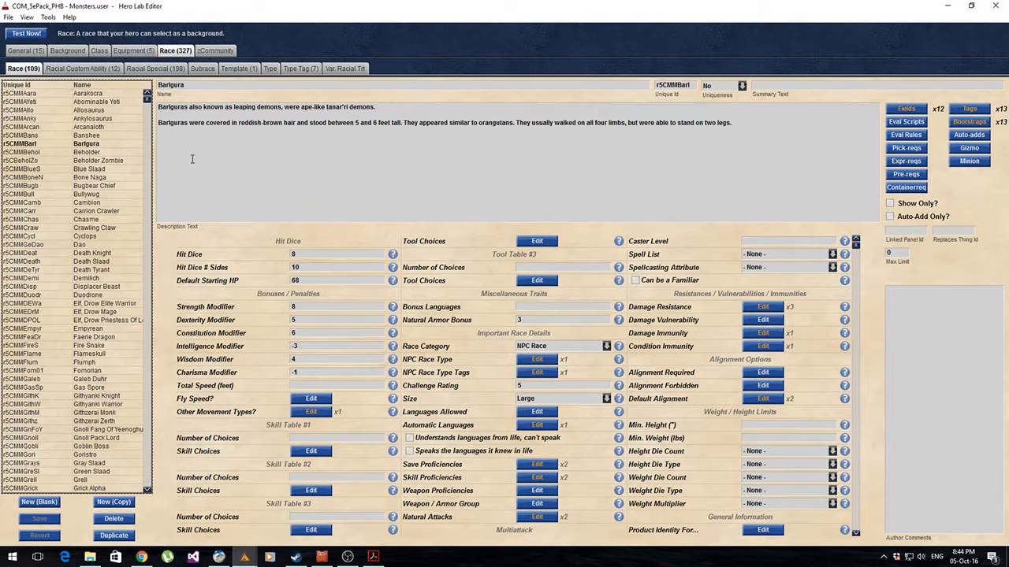
click(89, 153)
click(907, 121)
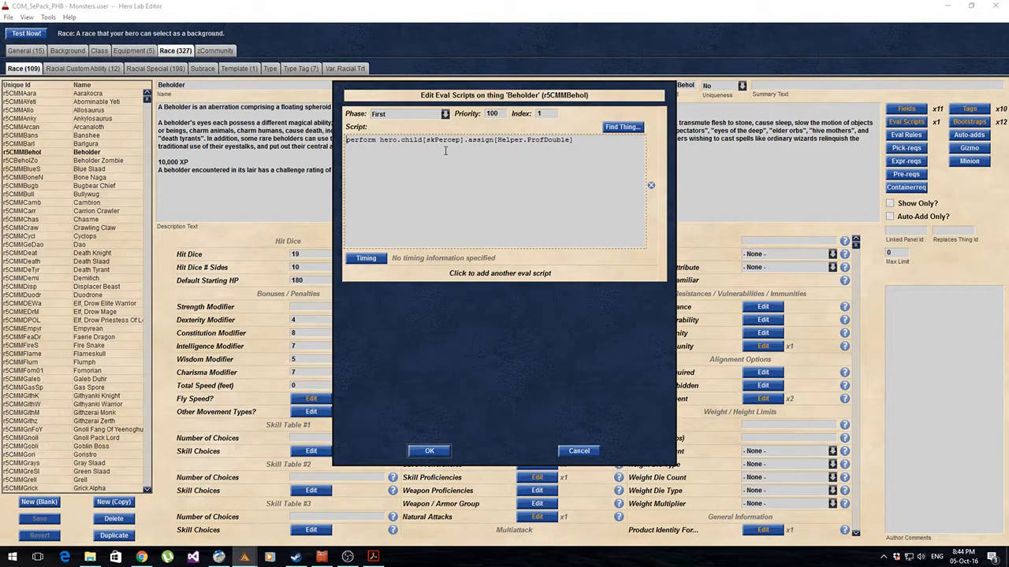
drag(598, 144, 347, 141)
click(584, 452)
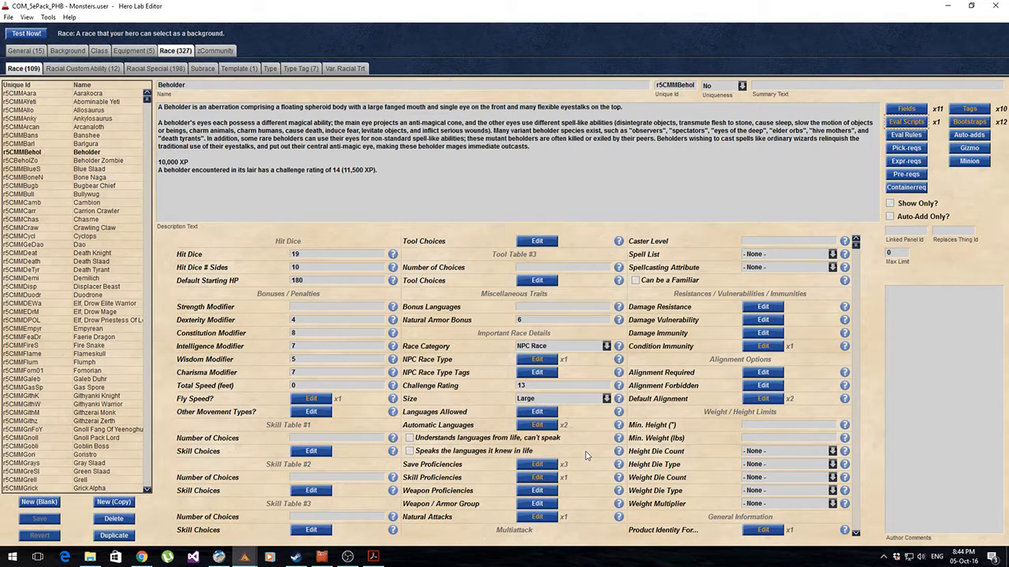
Step: Examine the Beholder's field values without changing them and close the editor
click(906, 110)
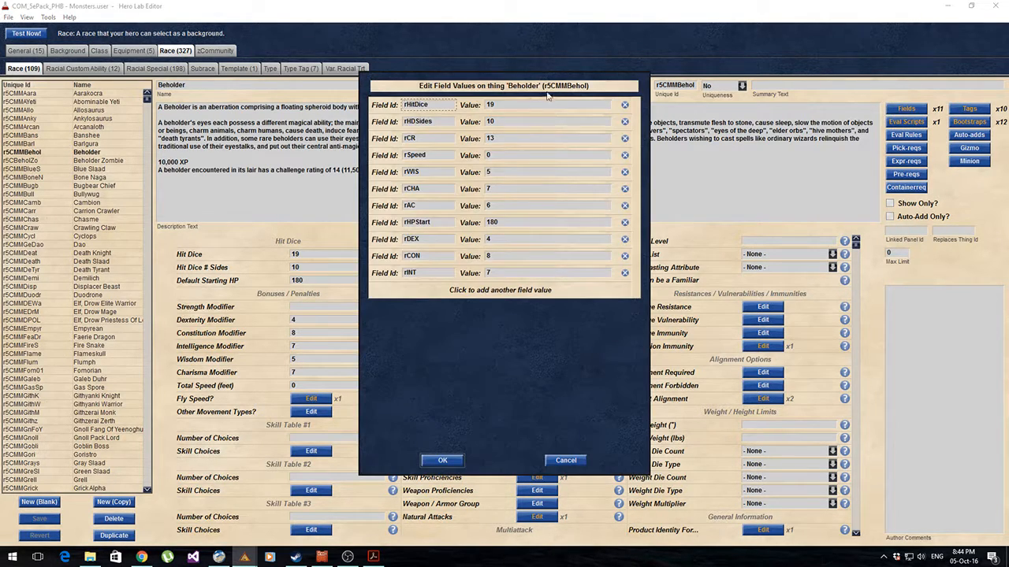
click(567, 460)
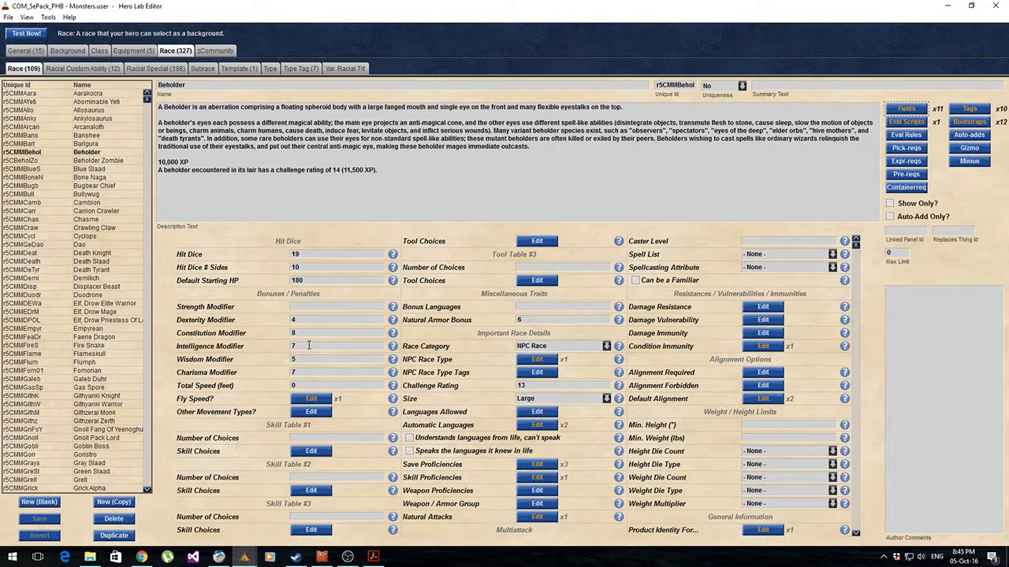
click(995, 7)
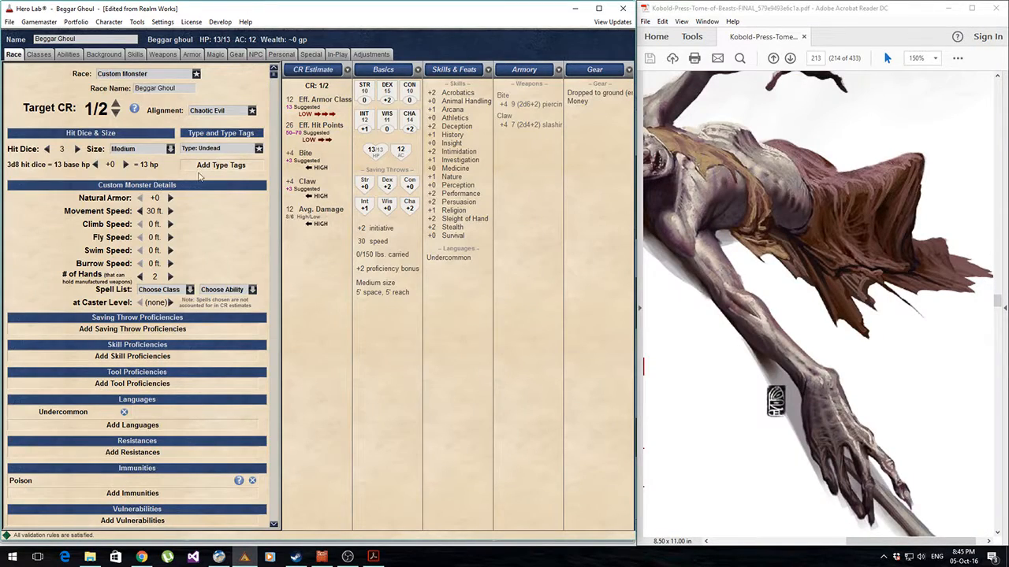
Step: Review the Beggar Ghoul's race sections from the custom monster details through natural attacks and other race abilities
scroll(119, 414, down, 3)
scroll(126, 406, up, 3)
scroll(219, 335, down, 8)
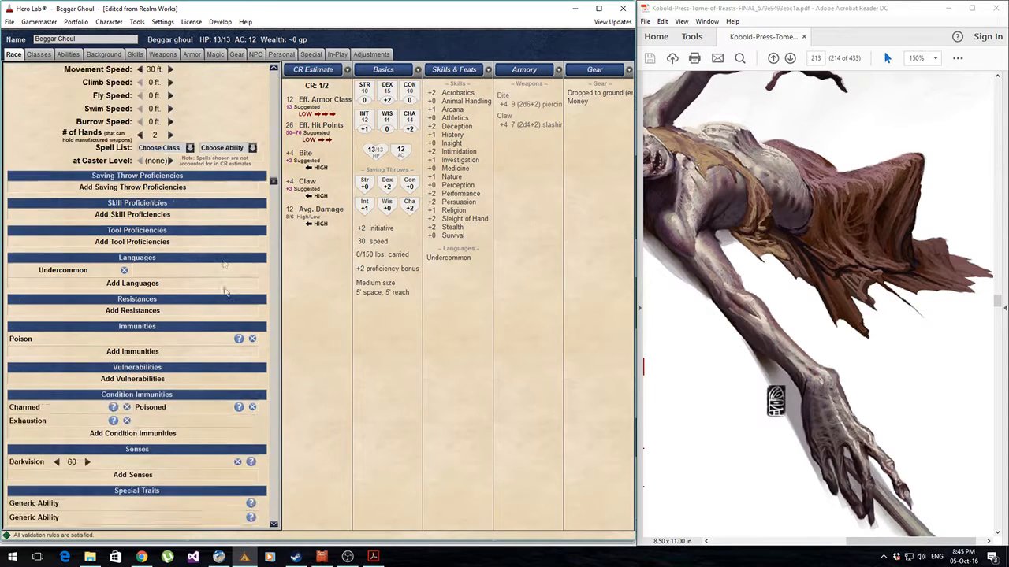
scroll(219, 335, up, 1)
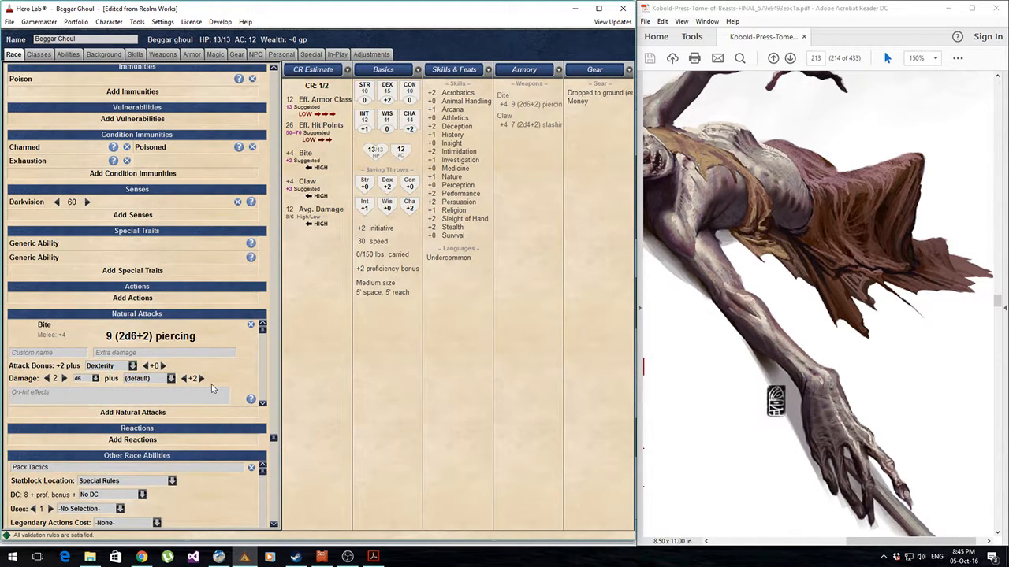
scroll(274, 430, up, 3)
scroll(285, 330, up, 8)
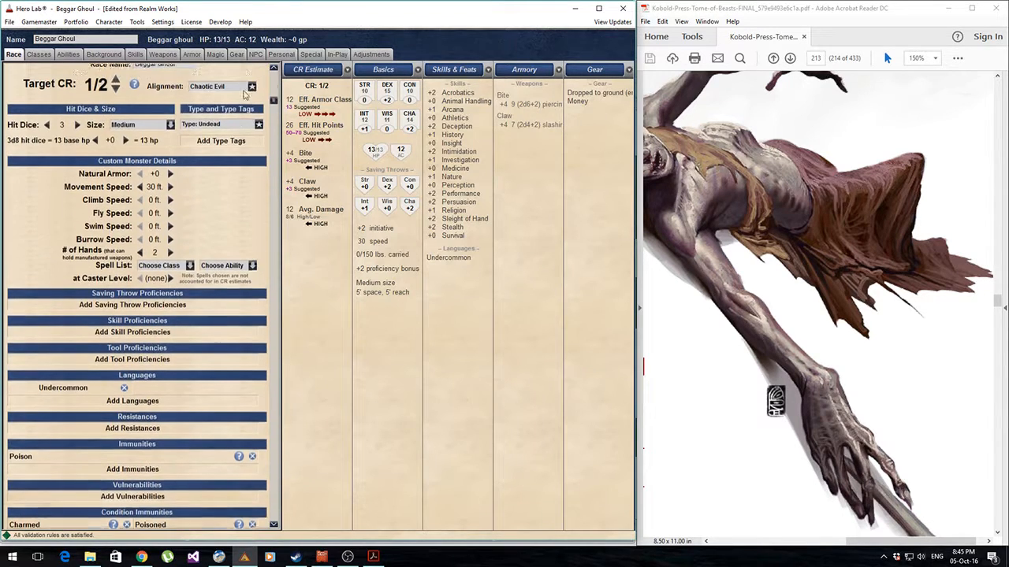
scroll(299, 343, down, 8)
scroll(300, 343, up, 8)
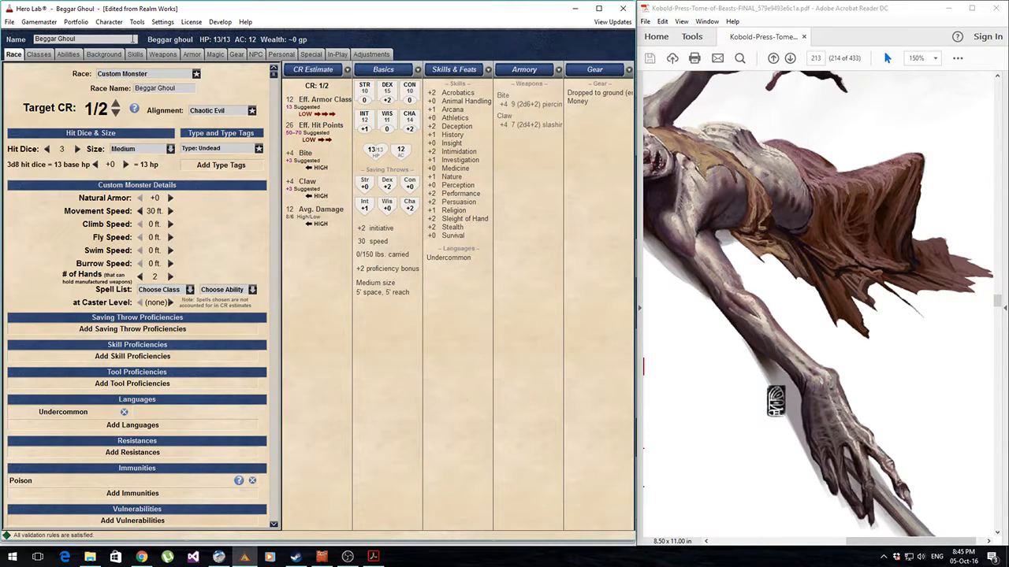
Step: Check the monster's classes, weapons, armor, magic, special abilities and personal details, referring to the Beggar Ghoul stat block in the PDF
click(39, 56)
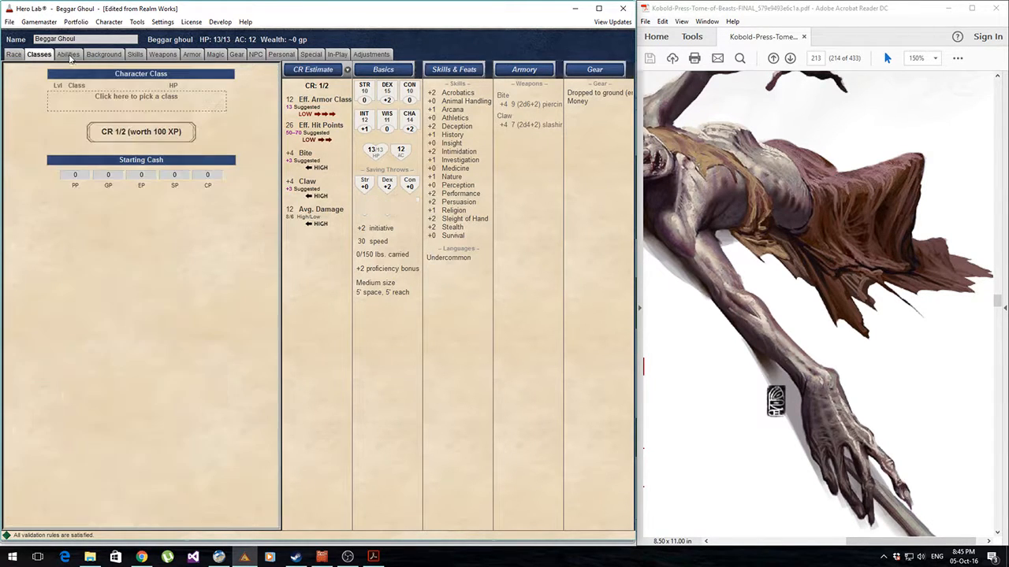
click(163, 55)
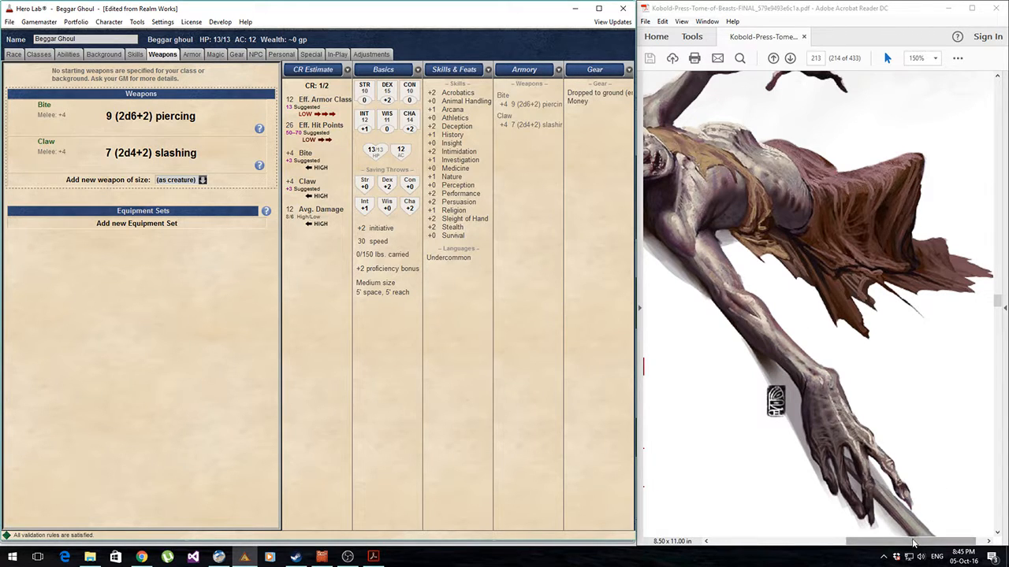
scroll(907, 520, down, 10)
scroll(808, 461, down, 1)
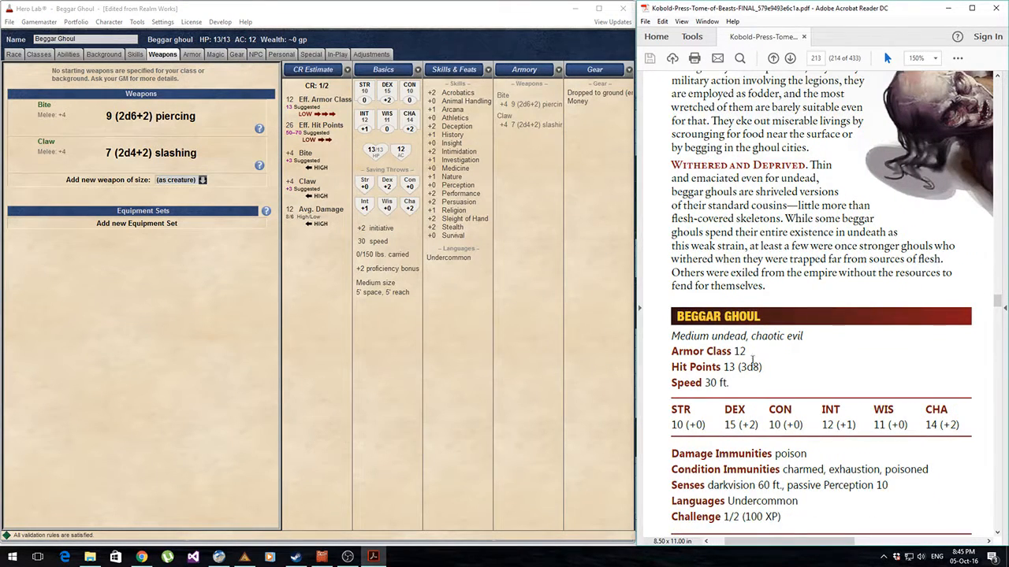
click(191, 55)
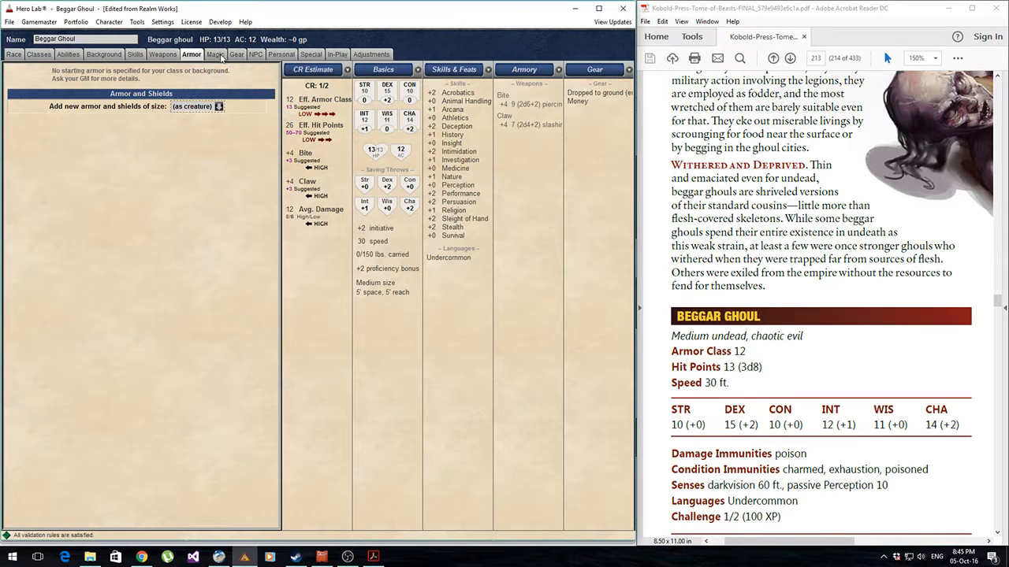
click(221, 56)
click(305, 54)
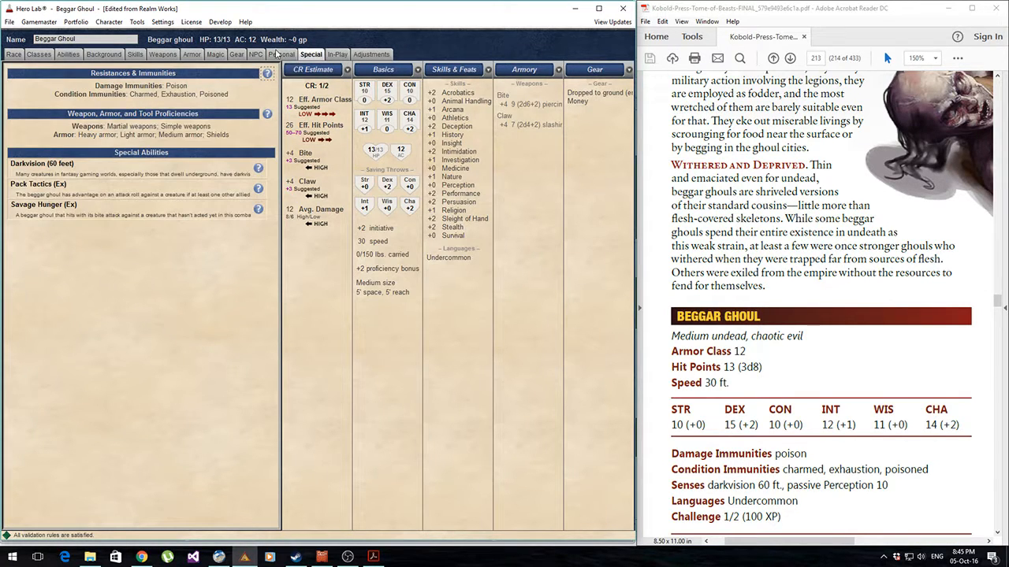
click(280, 55)
Step: Add a beggar ghoul image from the Monsters images folder as the portrait and delete that portrait again
click(228, 133)
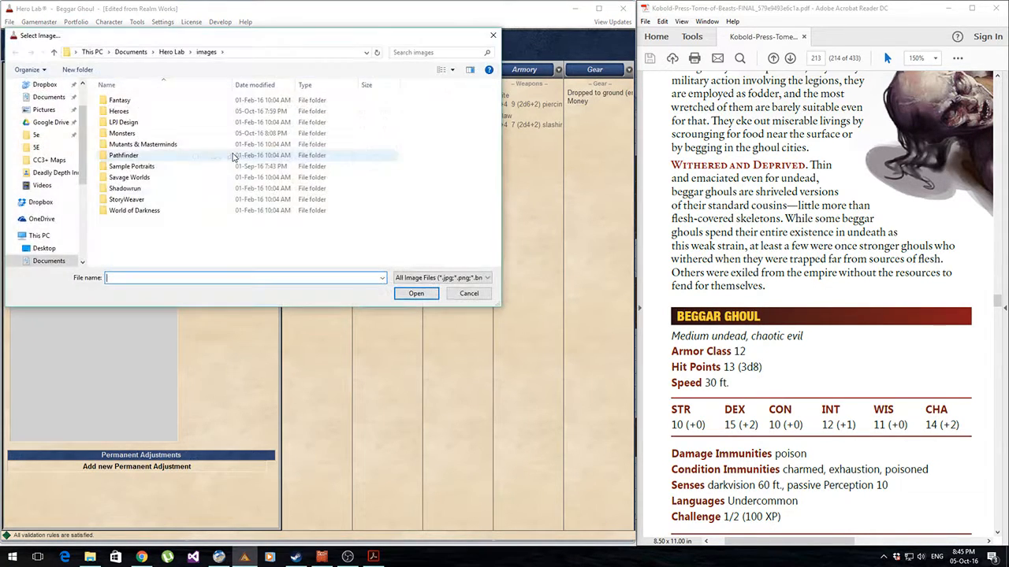
click(132, 135)
double_click(133, 135)
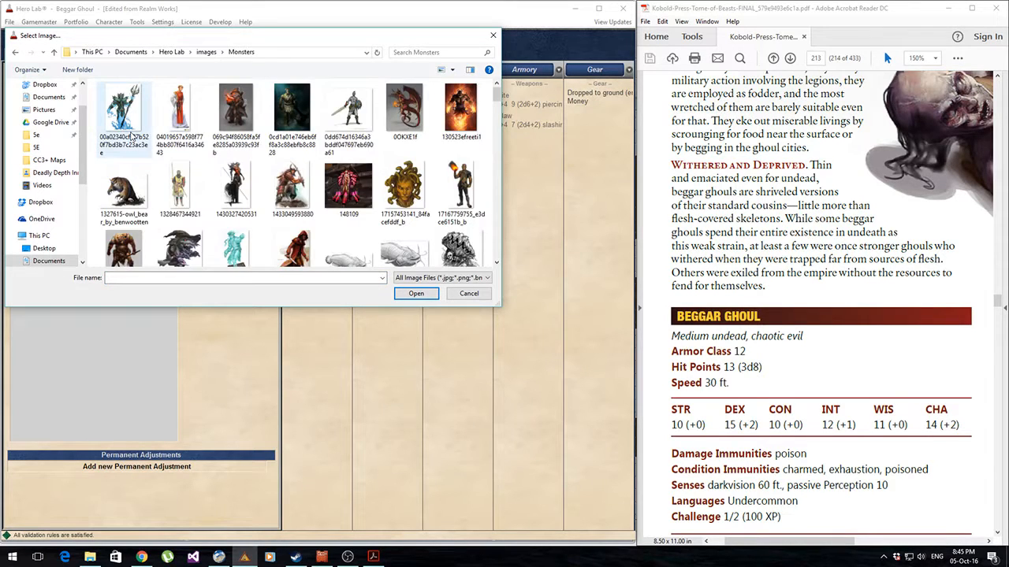
click(91, 559)
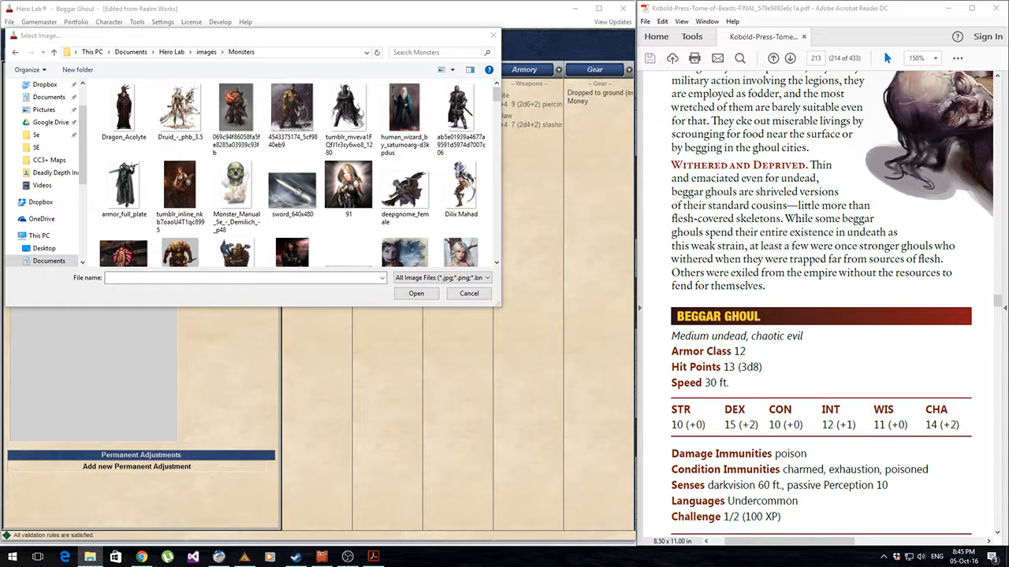
drag(461, 212, 366, 198)
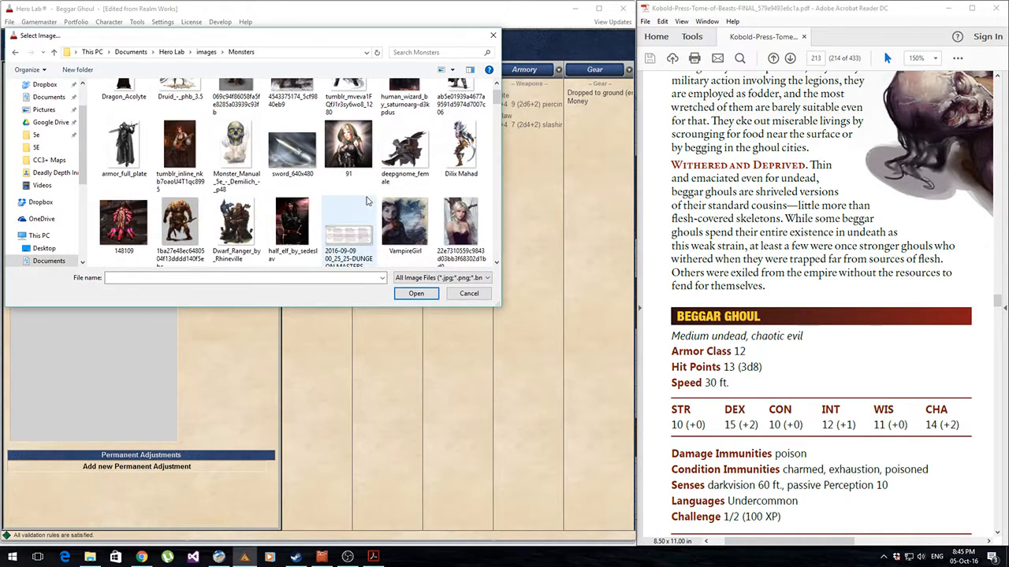
click(414, 295)
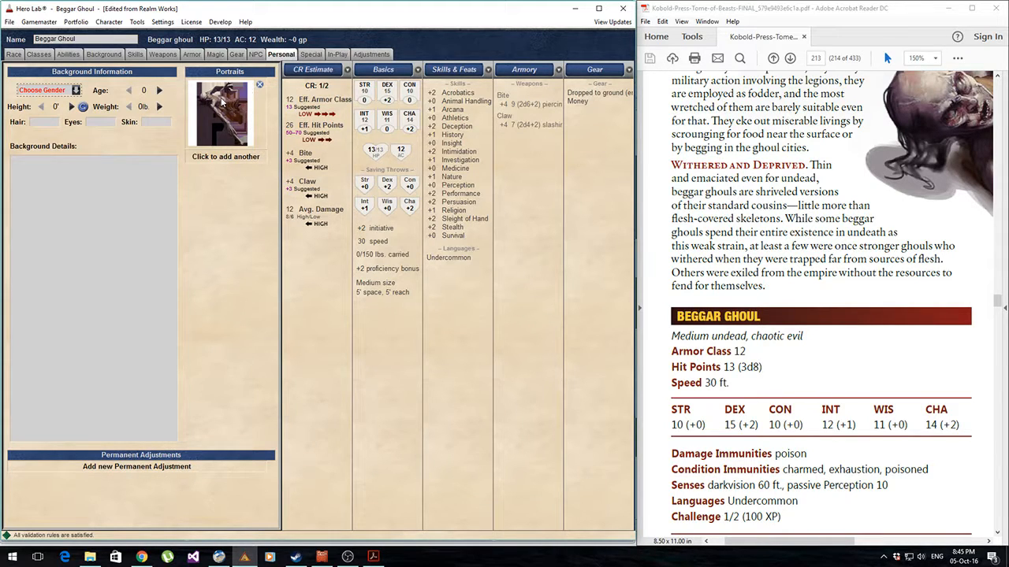
click(259, 84)
click(249, 284)
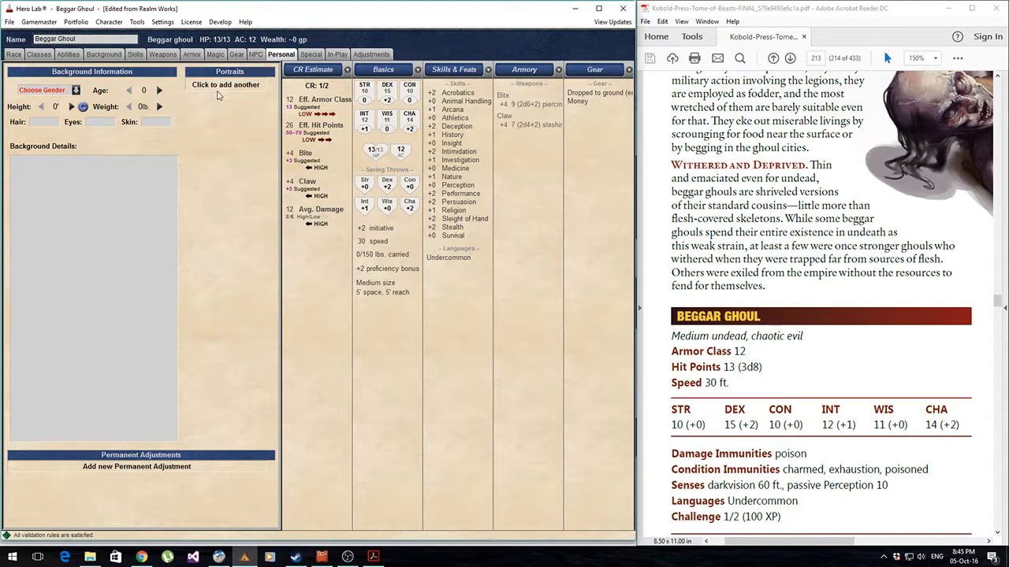
Step: Search the Monsters images folder for "Ghoul" and add the Ghoul Beggar image as the monster's portrait
click(220, 126)
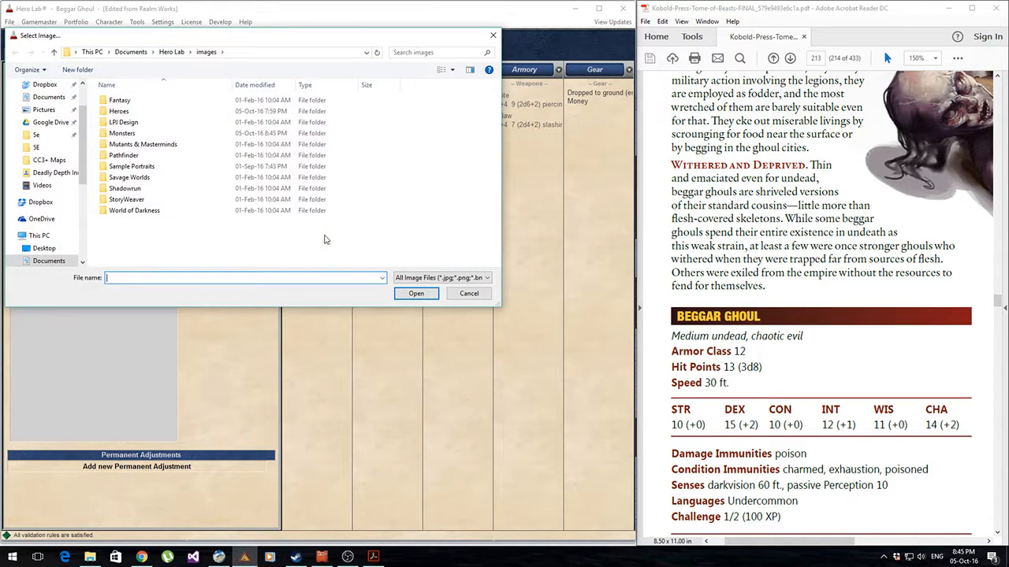
double_click(123, 134)
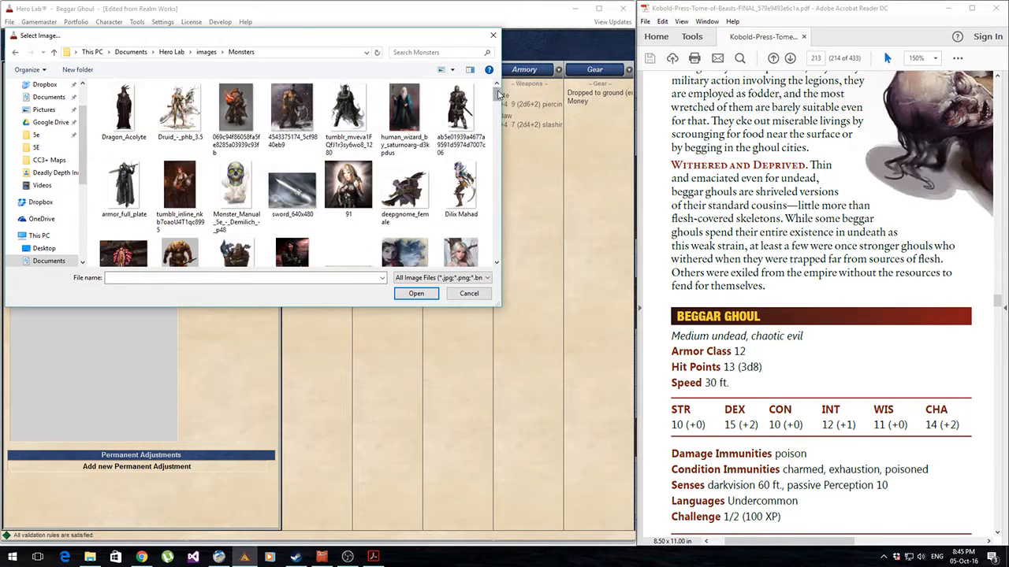
click(441, 52)
text(Ghoul)
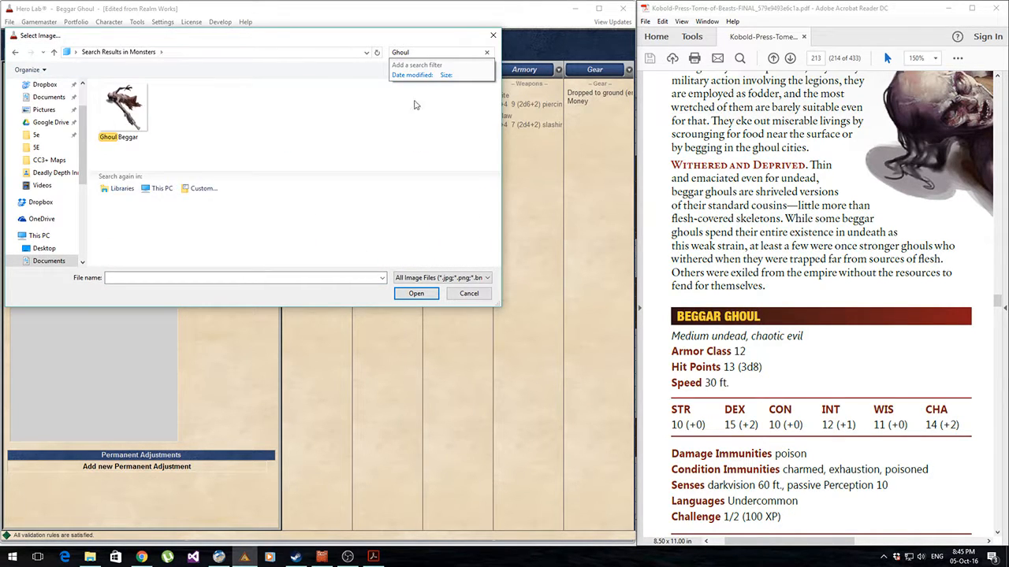
click(118, 117)
double_click(118, 117)
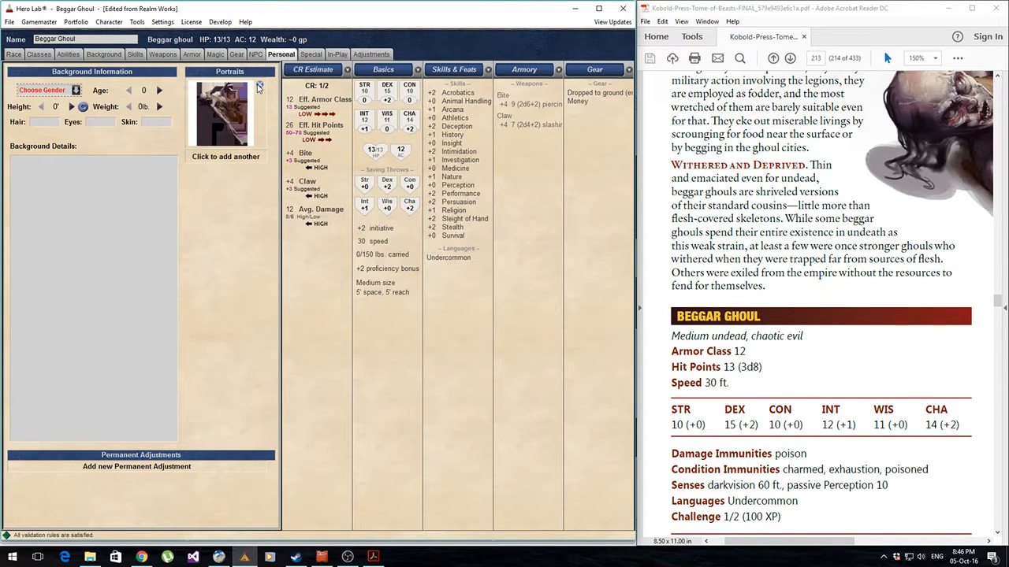
Step: Delete the current portrait and find the Ghoul Beggar image by searching the Monsters images folder for "Ghoul"
click(259, 86)
click(272, 293)
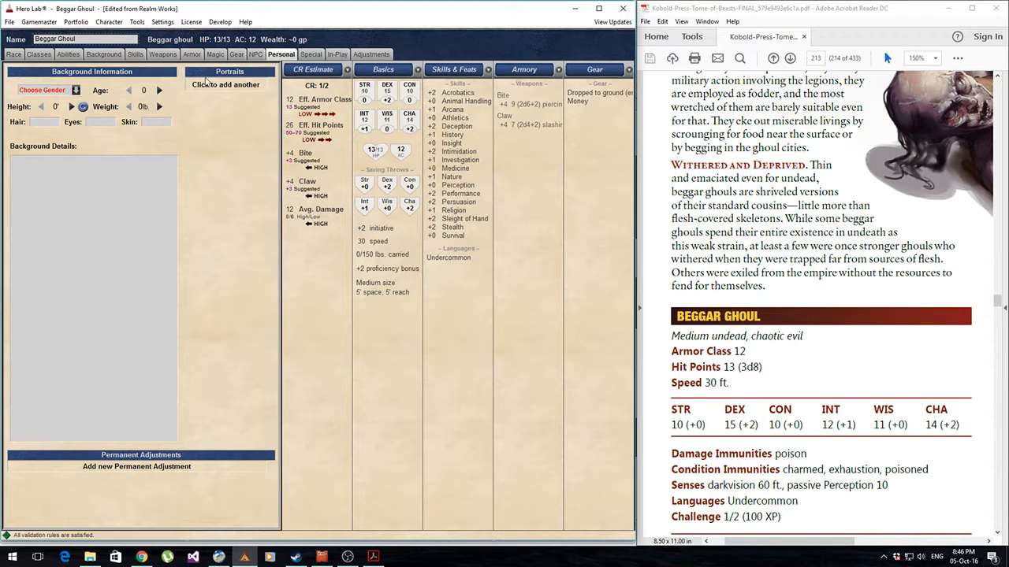
click(211, 85)
click(212, 91)
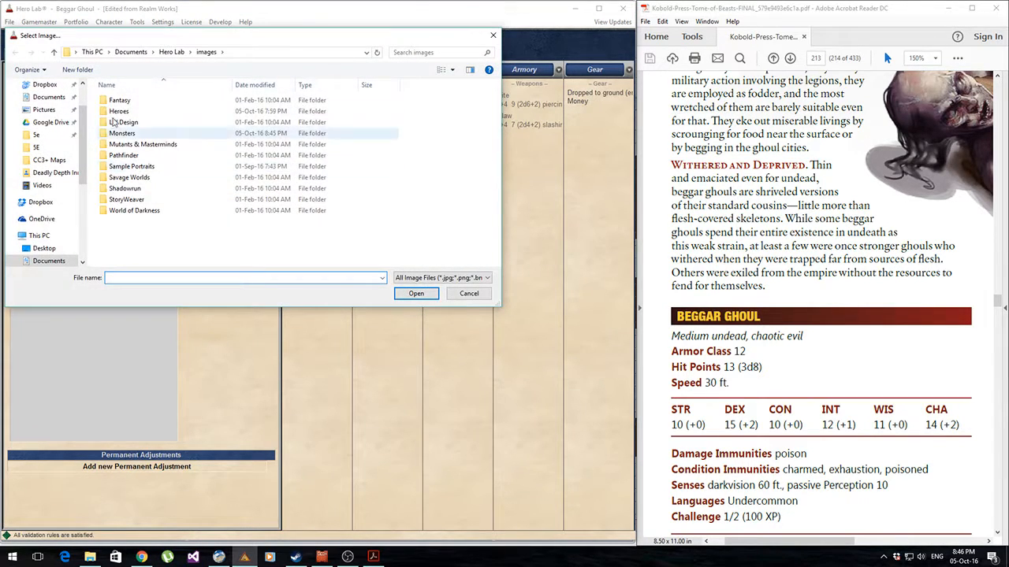
double_click(115, 134)
click(454, 53)
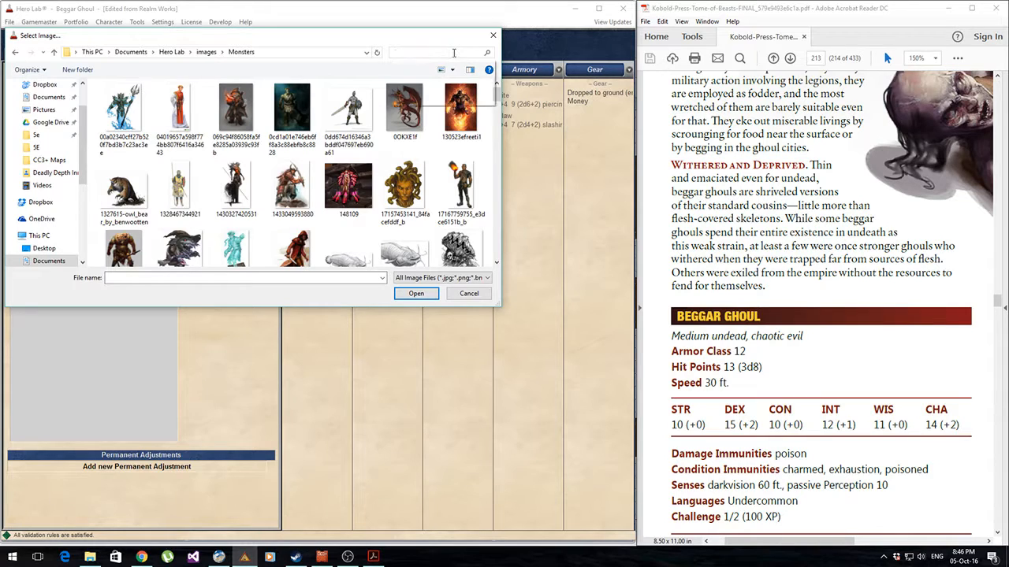
text(Ghoul)
click(140, 125)
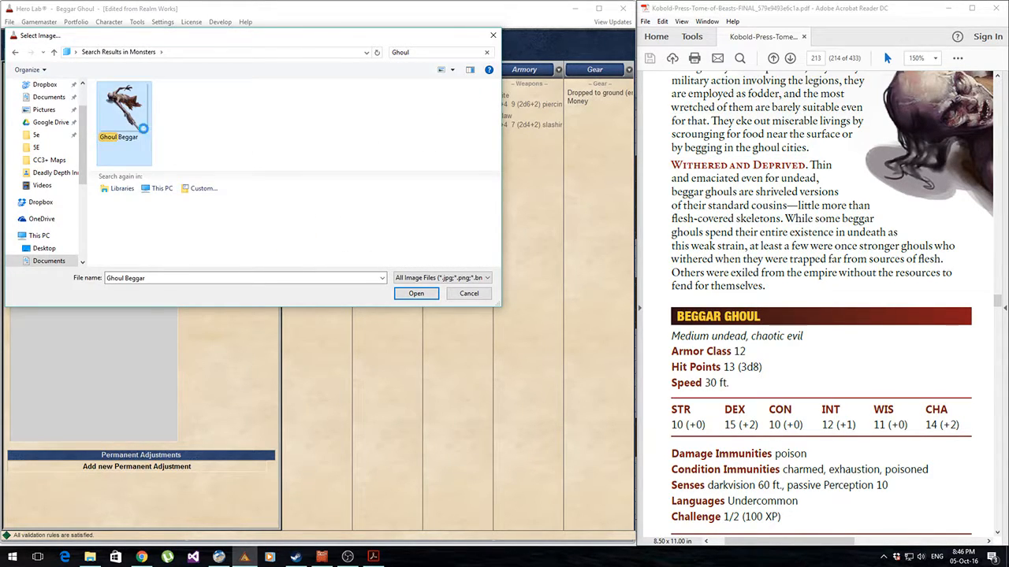
Step: Open the Ghoul Beggar image from the search results in Paint
right_click(140, 115)
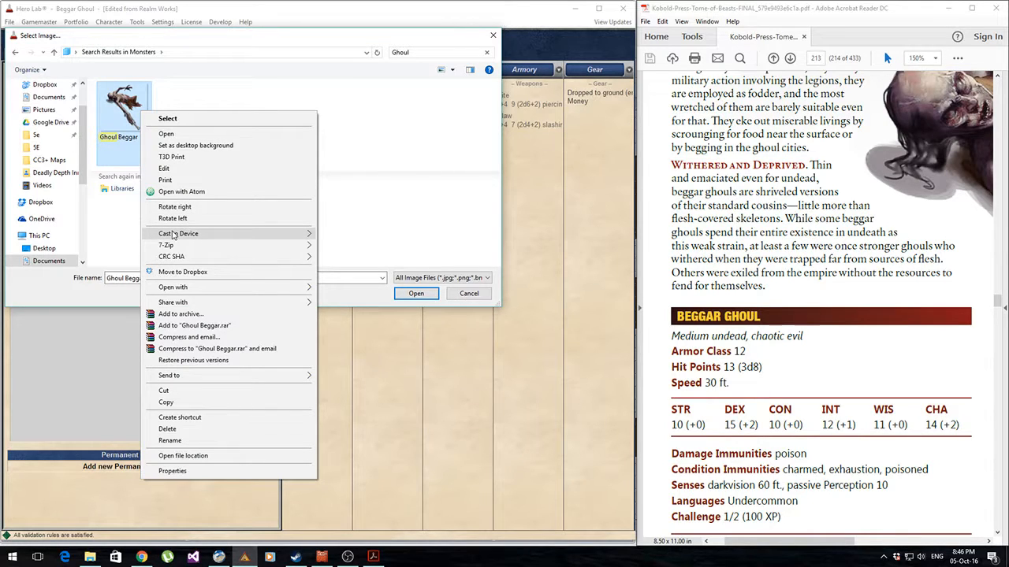
mouse_move(175, 234)
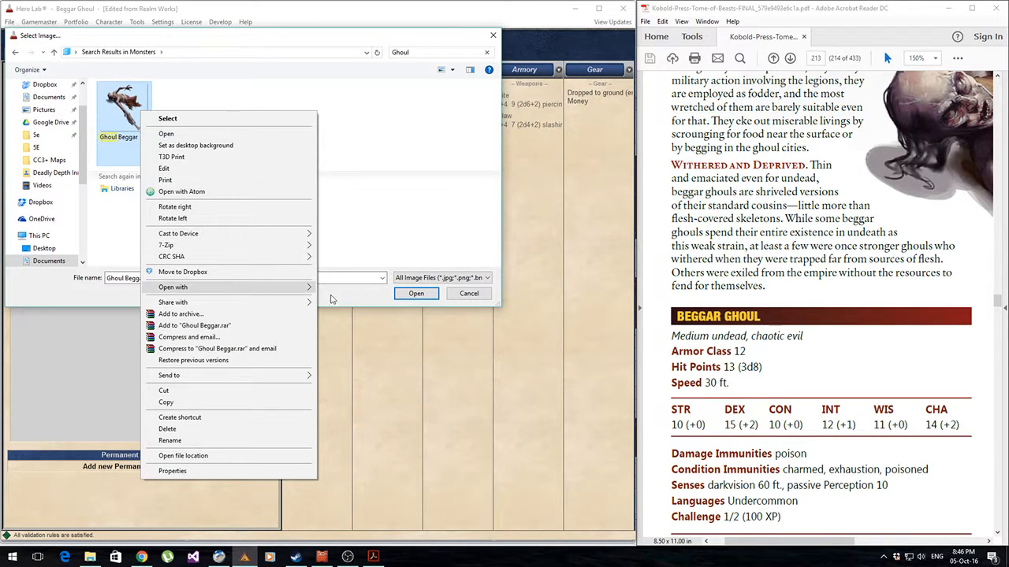
click(416, 272)
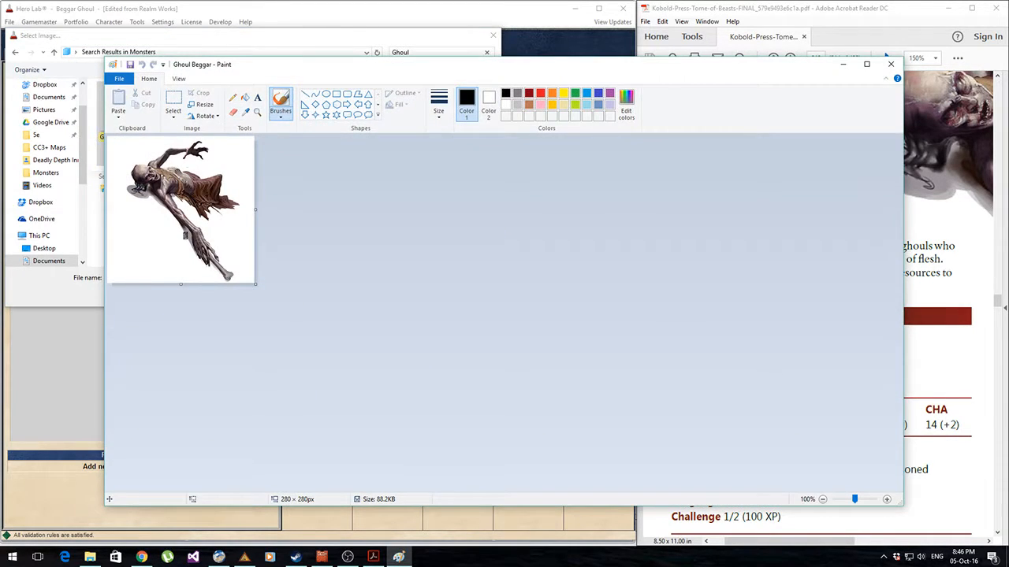
Step: Save the image as the JPEG file Ghoul Beggar in the Pictures D&D folder, accepting the loss of transparency, and close Paint
click(120, 82)
mouse_move(147, 169)
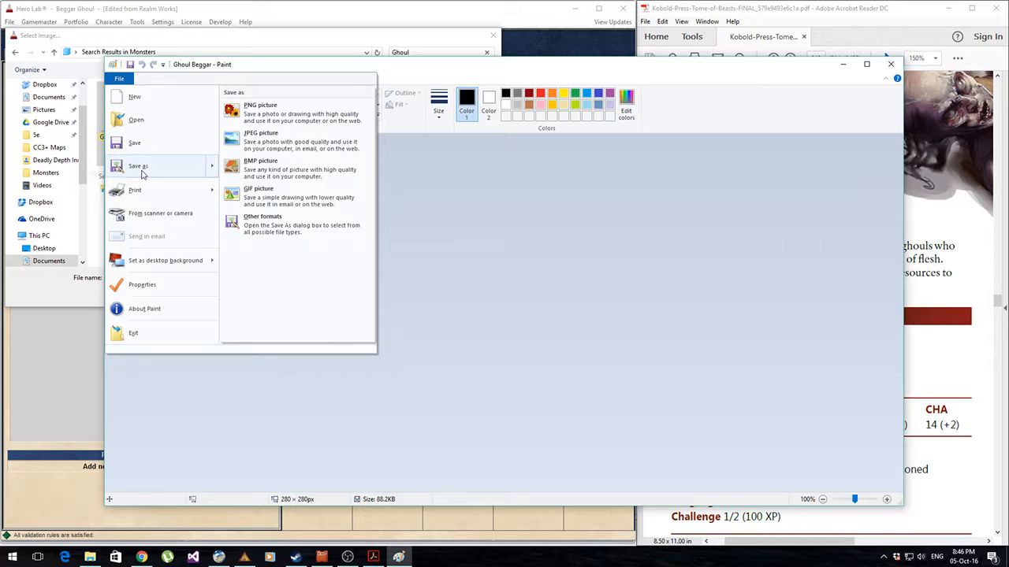
click(265, 165)
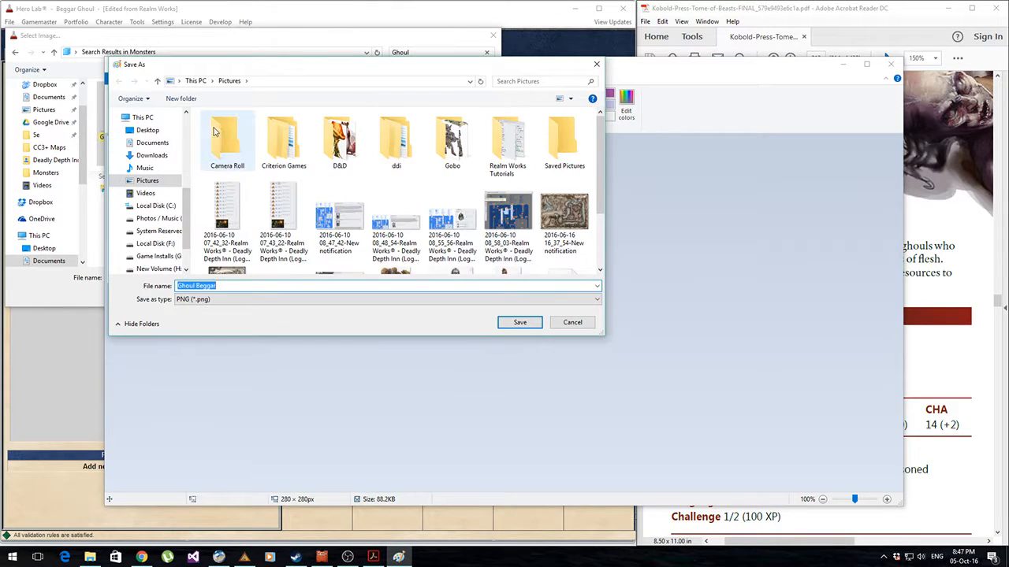
double_click(339, 140)
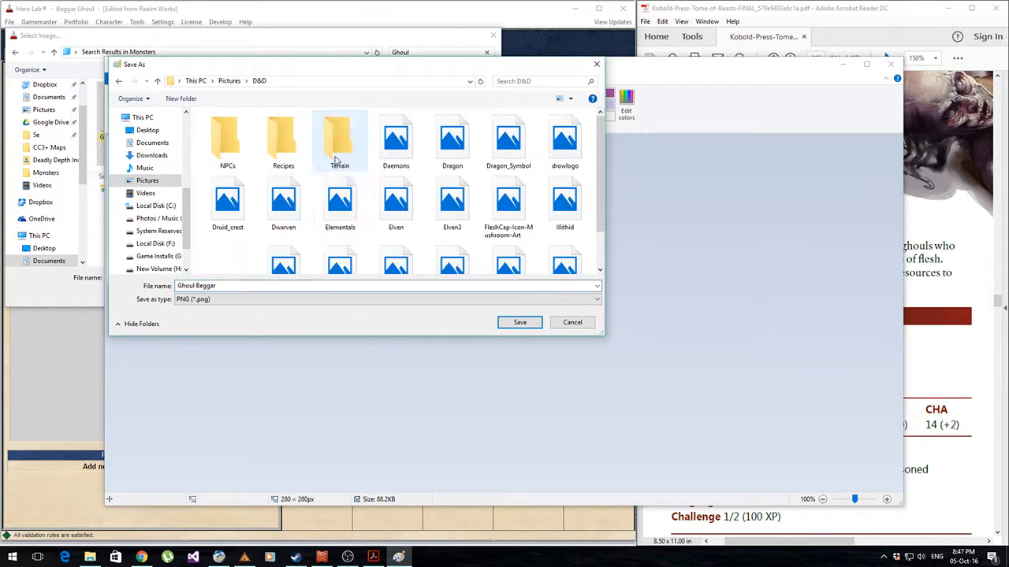
click(193, 301)
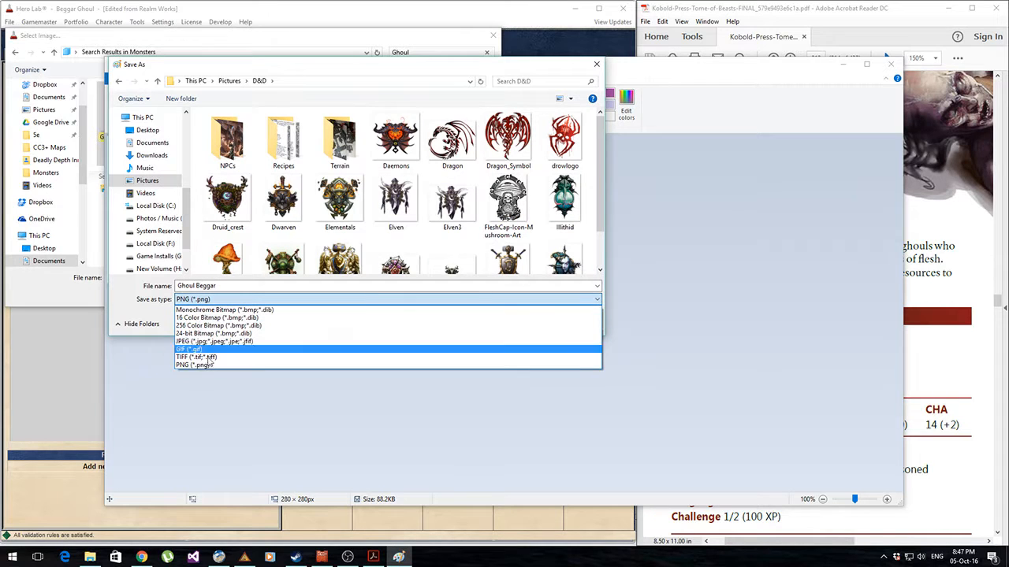
click(202, 349)
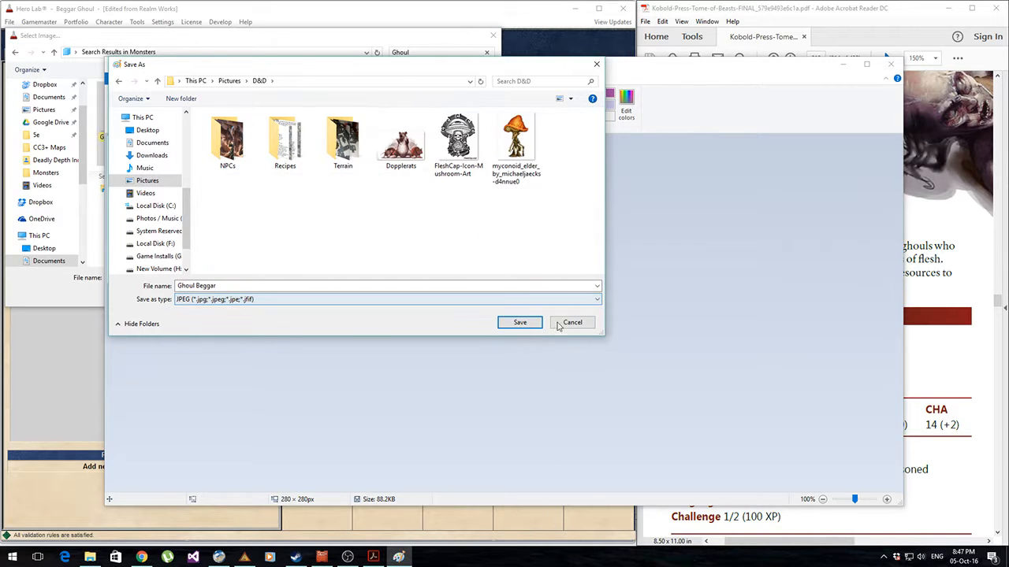
click(519, 322)
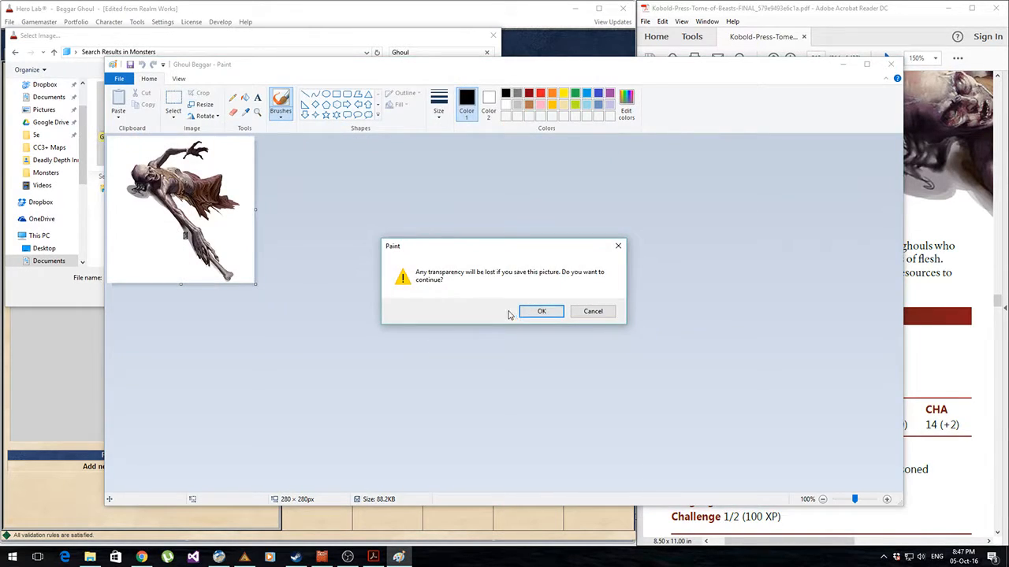
click(531, 312)
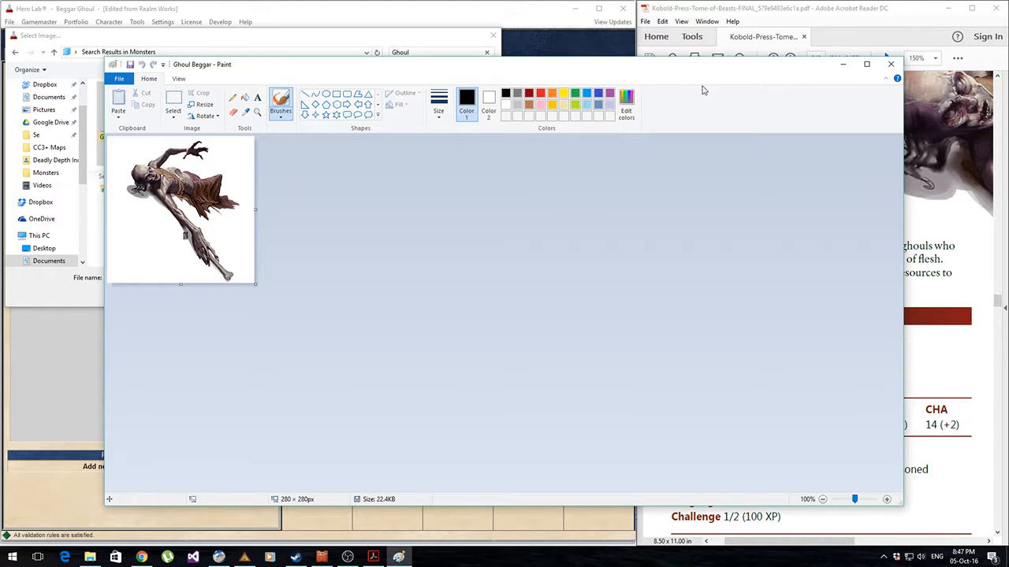
click(891, 64)
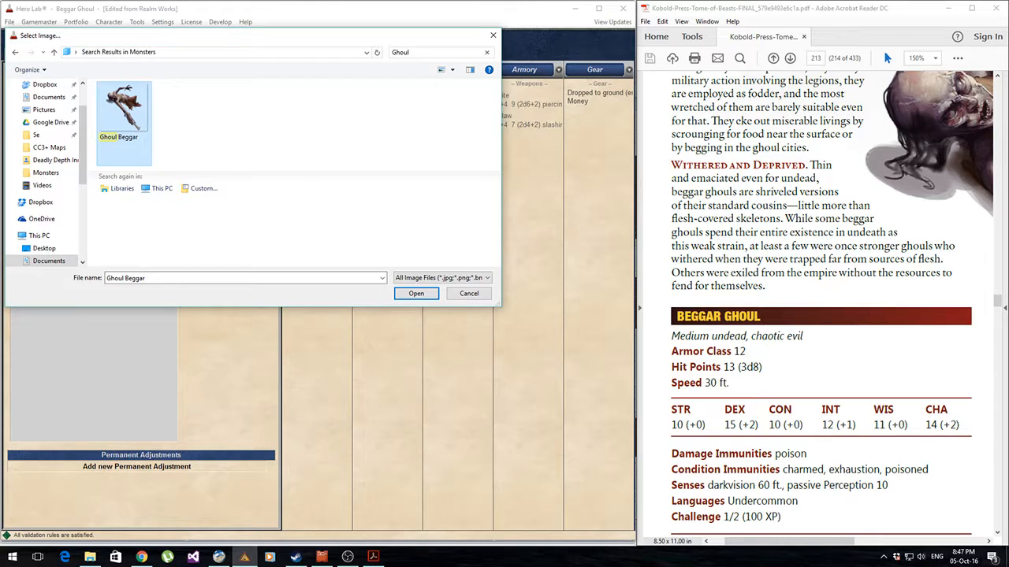
Step: Add the JPEG Ghoul Beggar image from the Pictures D&D folder as the monster's portrait
key(super+e)
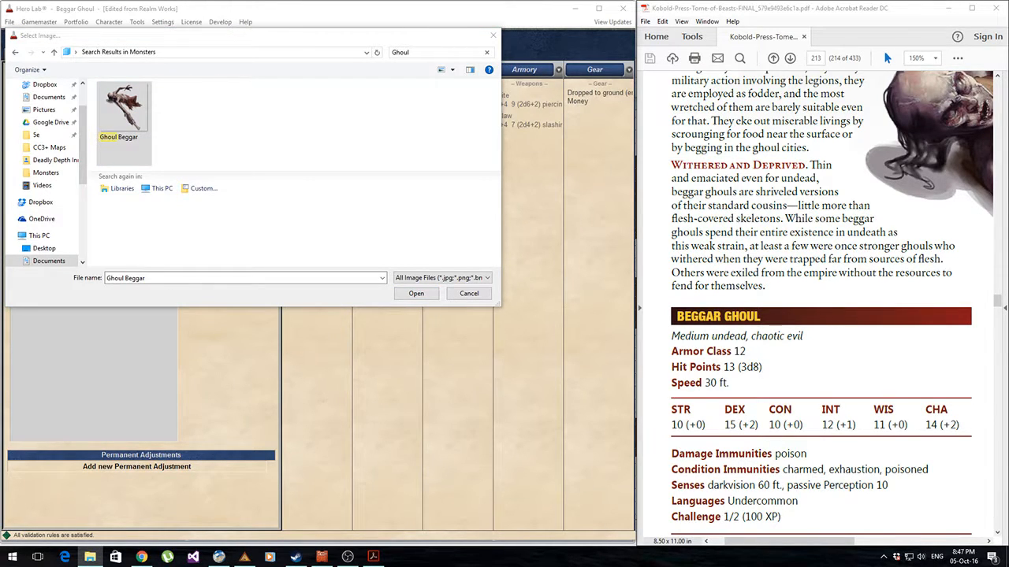
drag(15, 147, 239, 146)
click(430, 52)
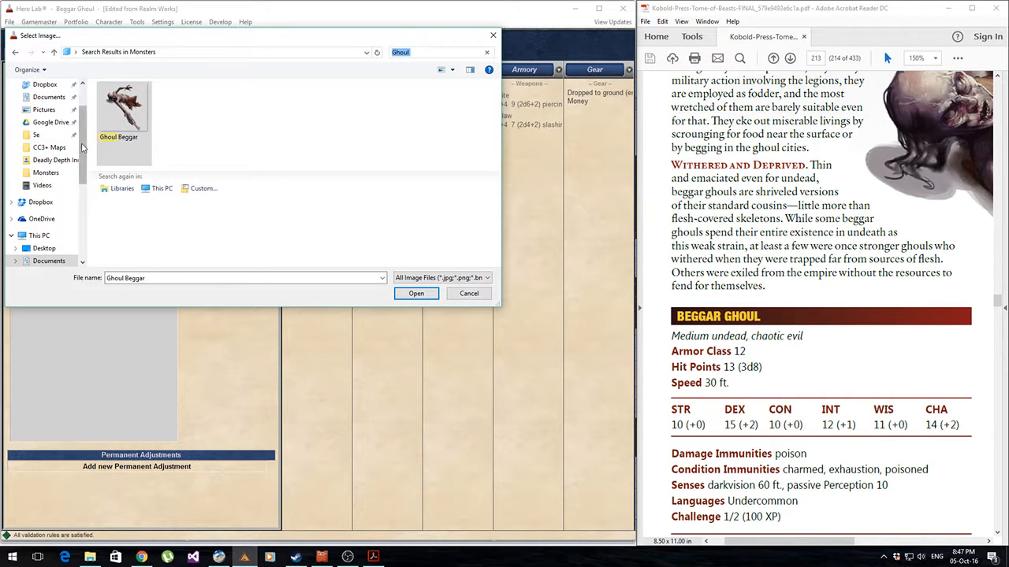
click(44, 110)
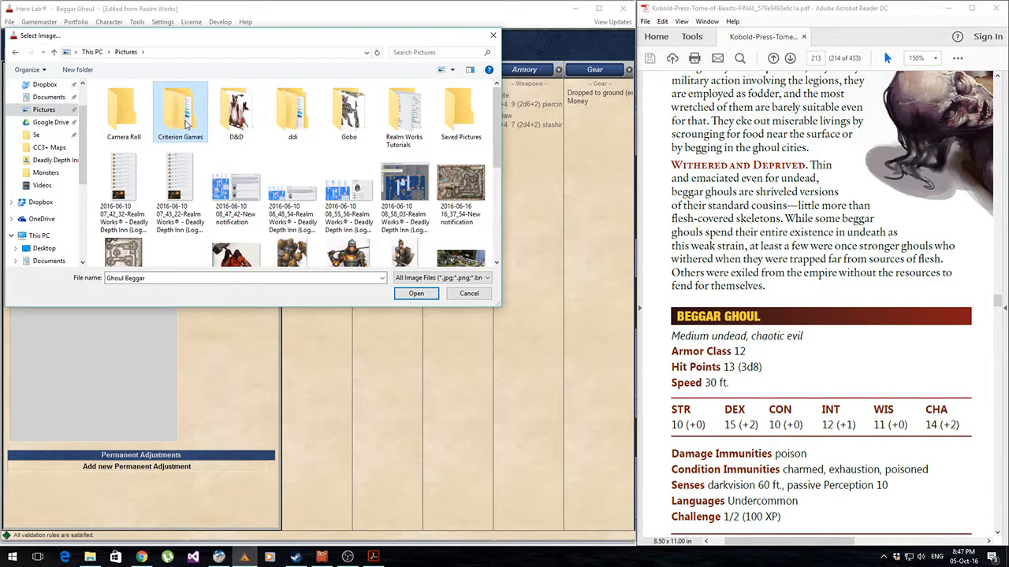
double_click(235, 112)
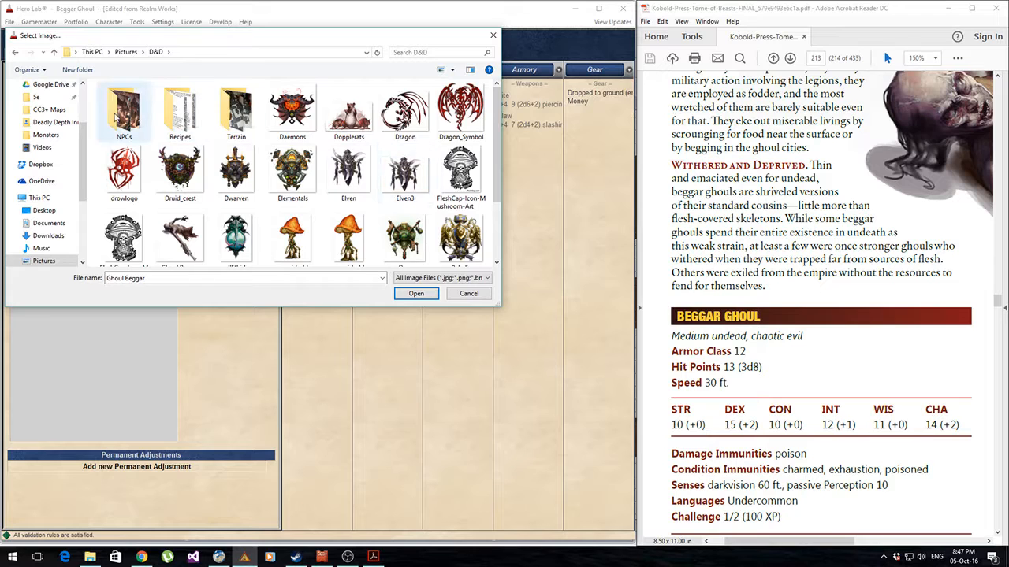
scroll(331, 182, down, 1)
scroll(315, 197, up, 1)
double_click(199, 238)
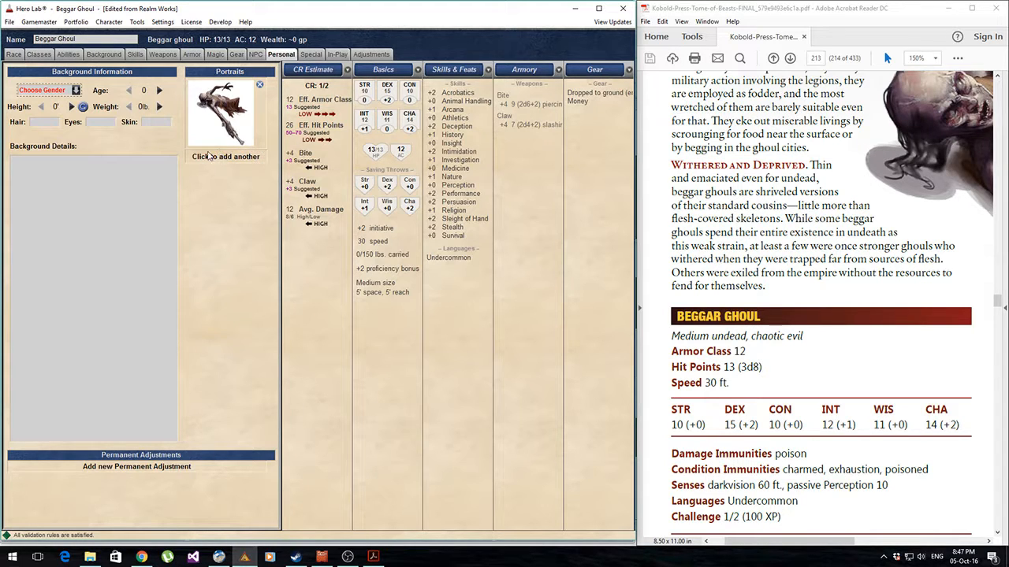
Step: Set the monster's gender to Other, then exit Hero Lab and save the modified portfolio into the Beggar Ghoul article
click(63, 92)
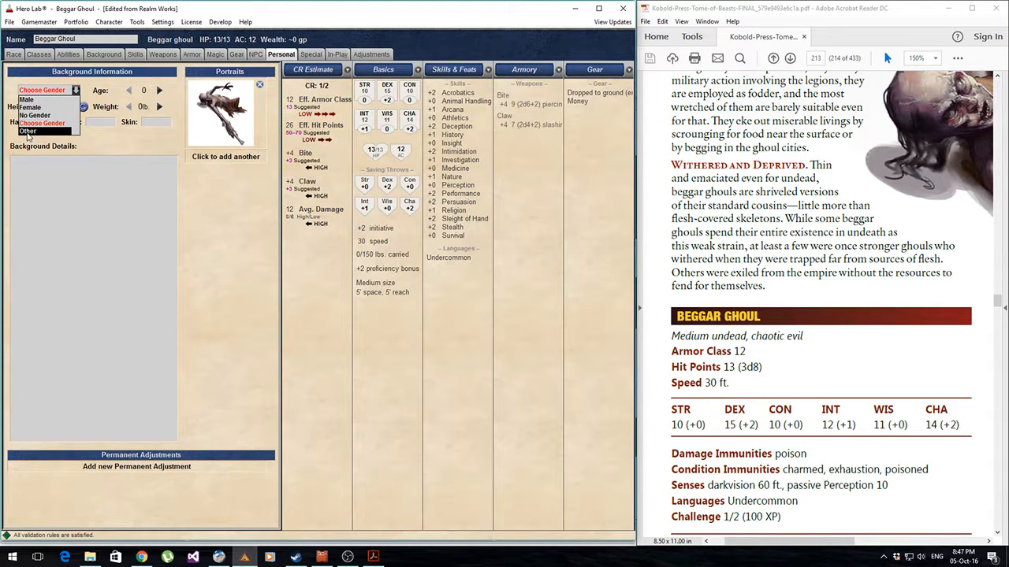
click(28, 131)
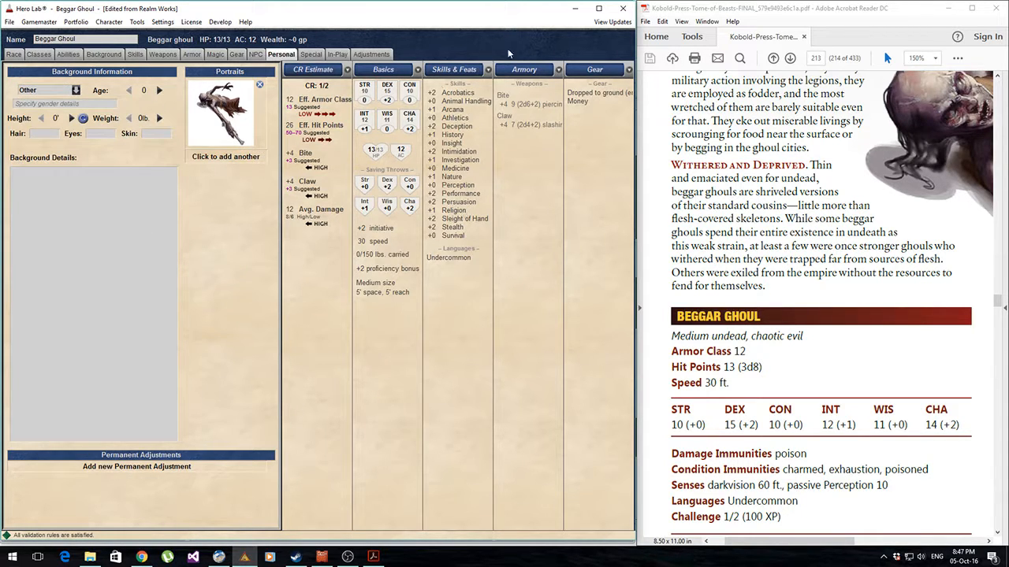
click(622, 8)
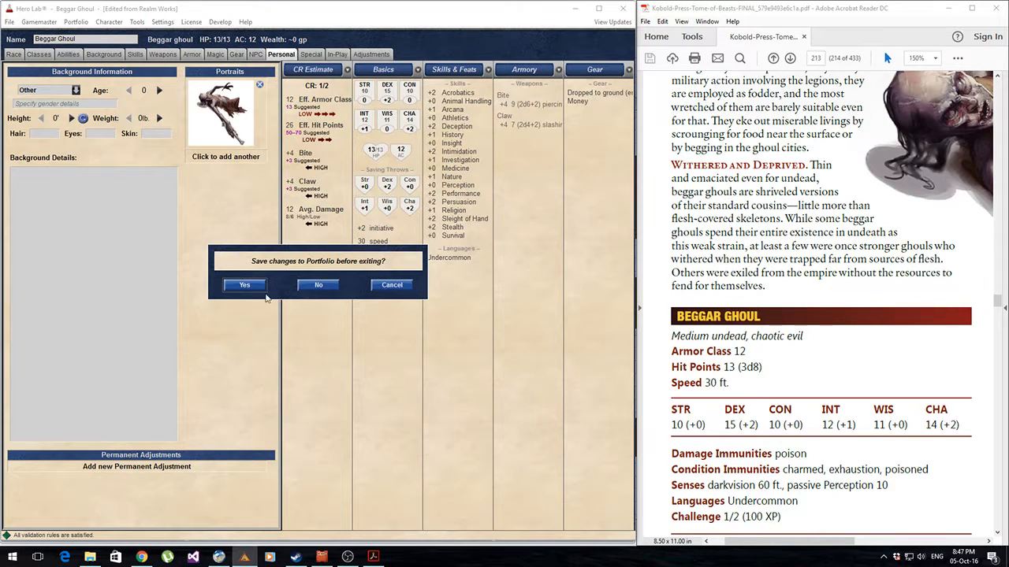
click(242, 285)
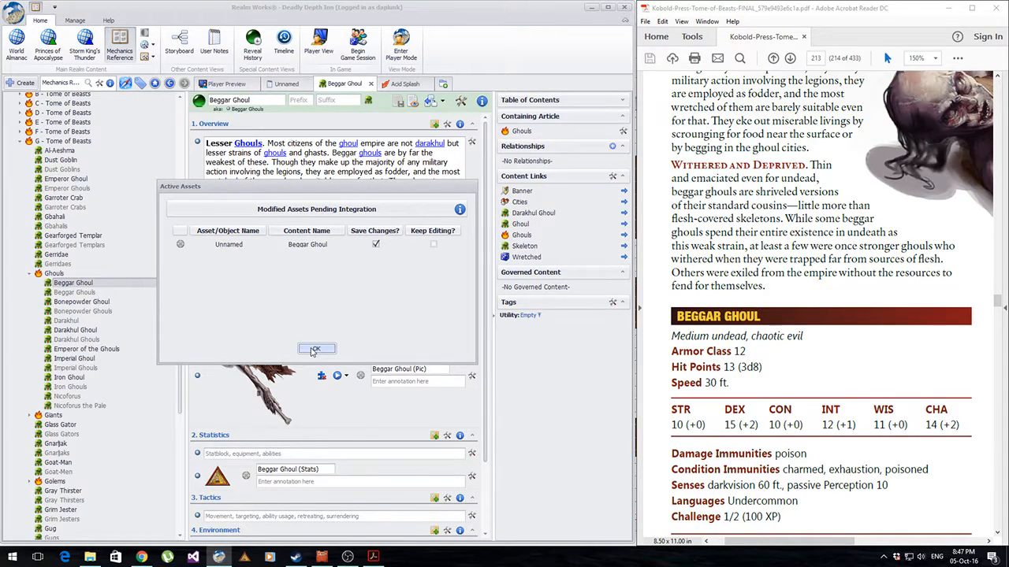
click(314, 349)
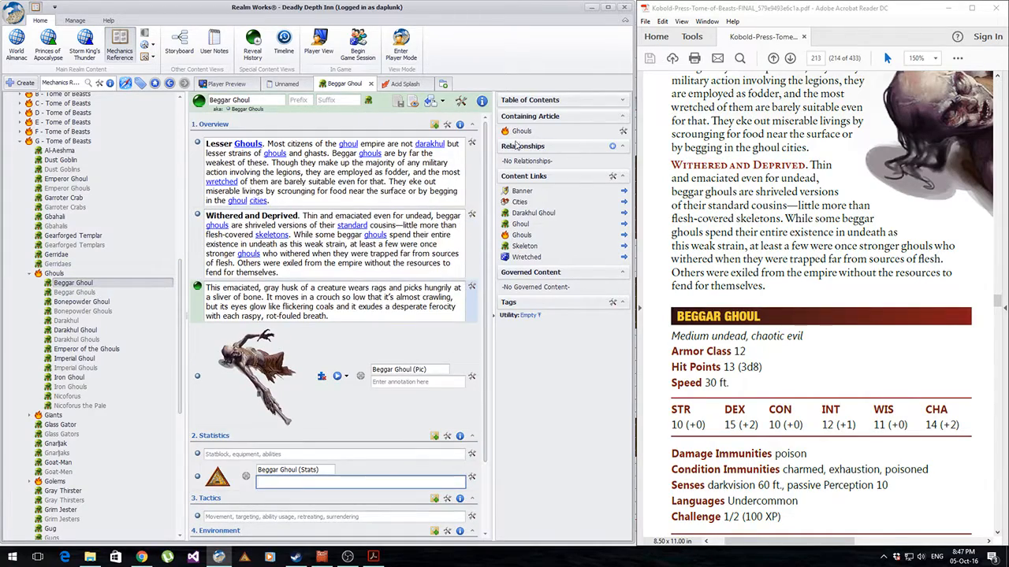
Step: Maximize the Realm Works window and switch the content list from Mechanics Reference to the World Almanac
click(608, 7)
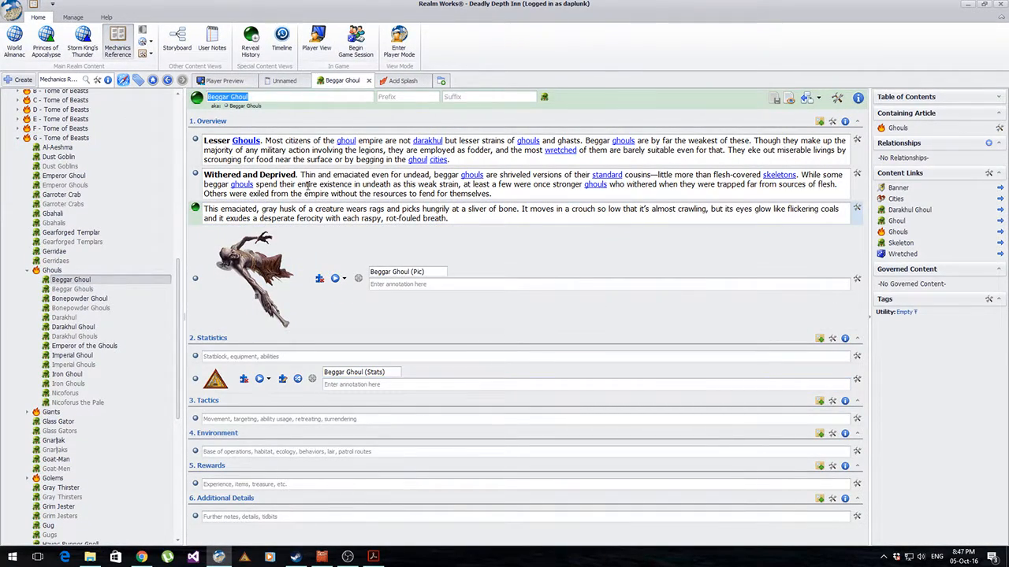
scroll(156, 266, up, 9)
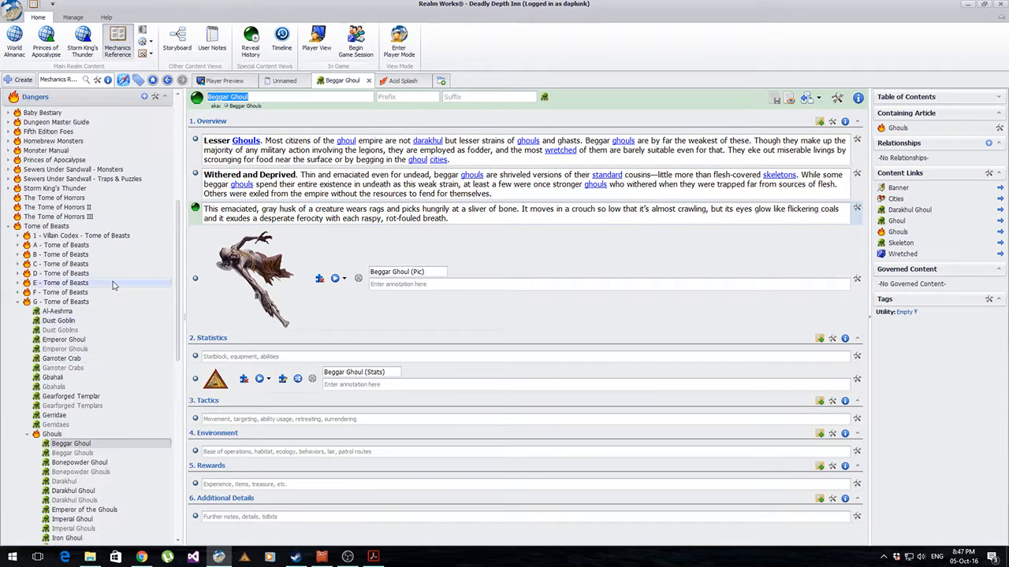
click(23, 51)
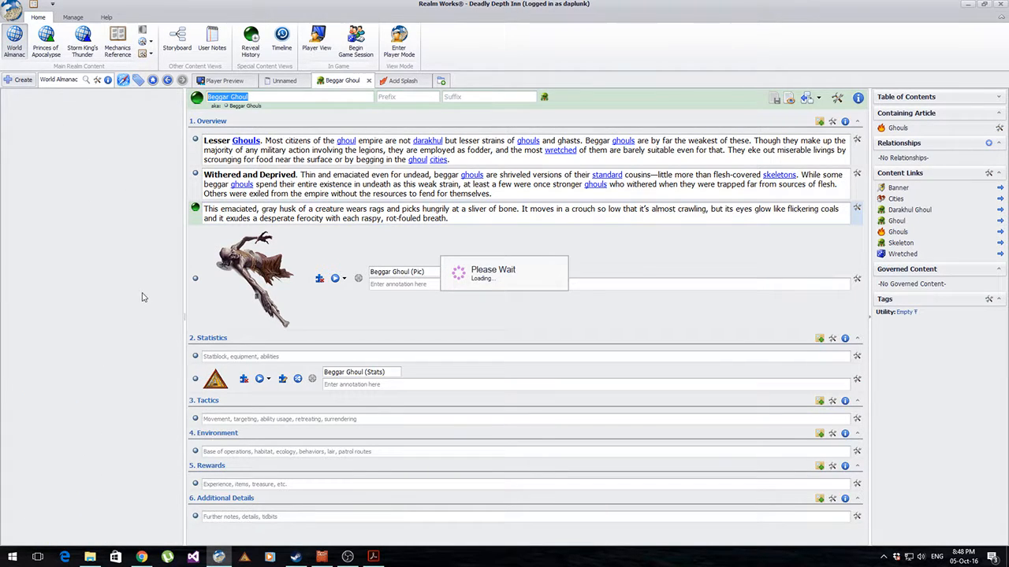
Step: Launch Hero Lab, load the Deadly Depth Inn Party portfolio and maximize the window
click(244, 558)
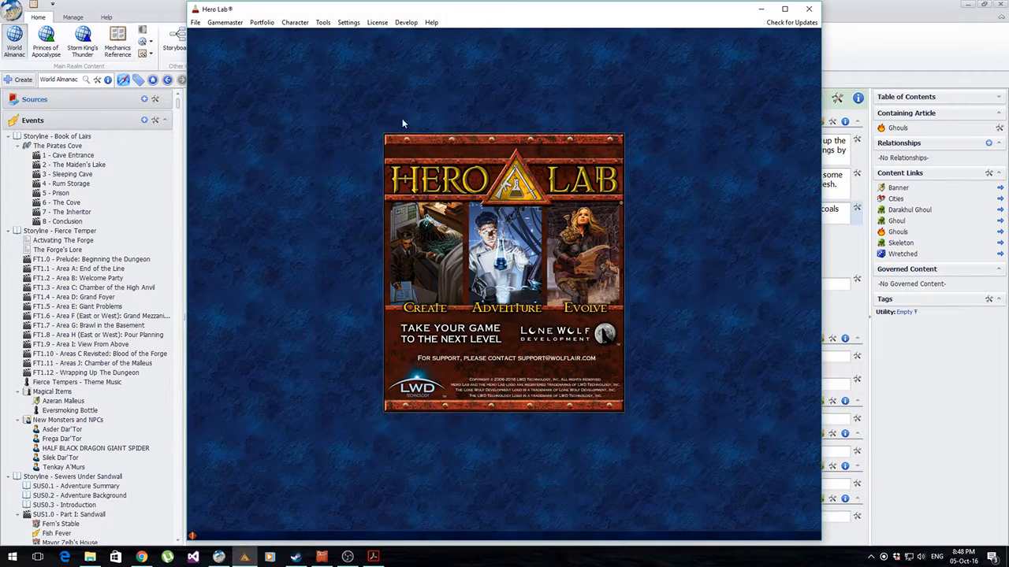
click(669, 93)
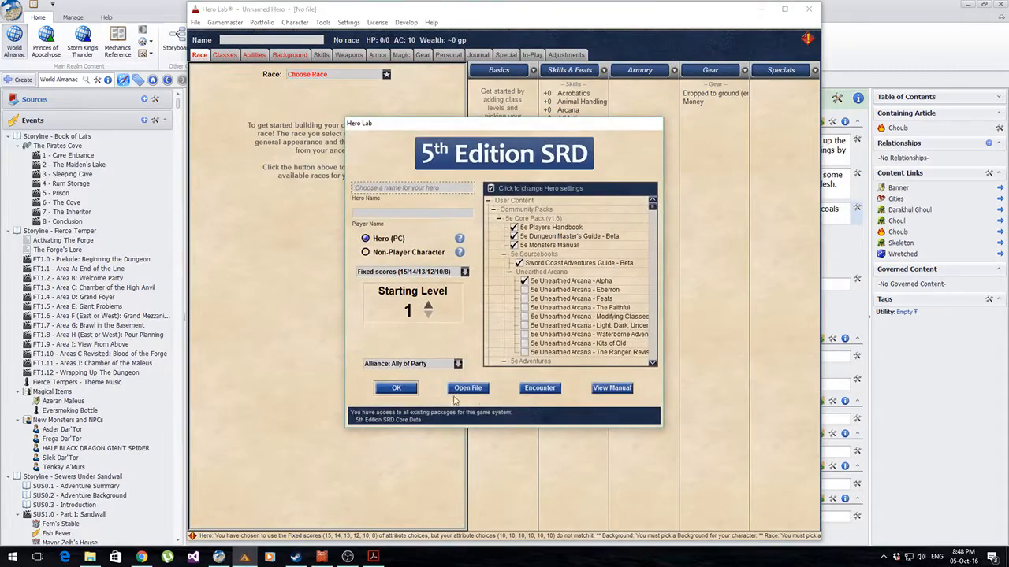
click(459, 388)
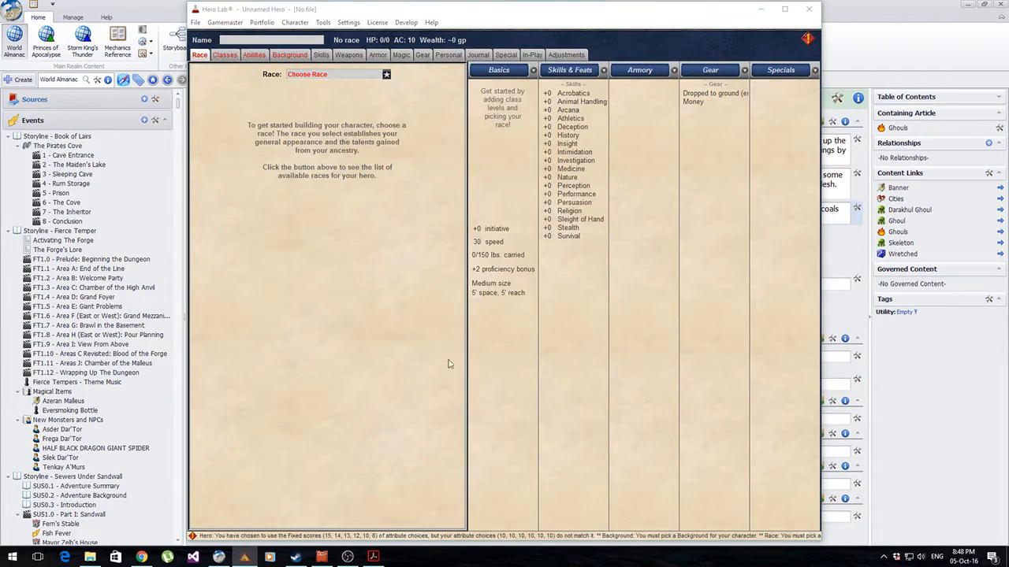
double_click(347, 230)
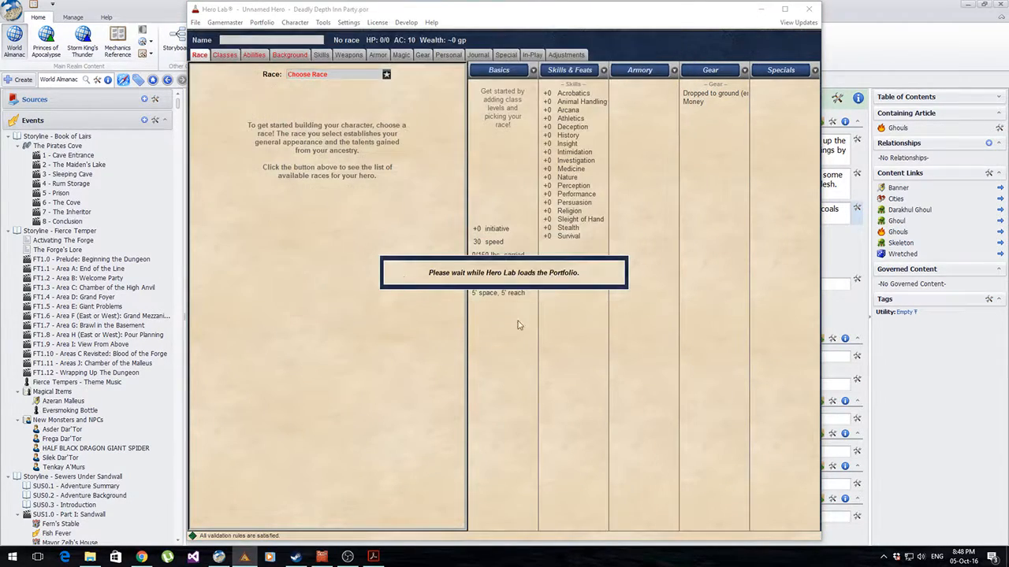
click(786, 9)
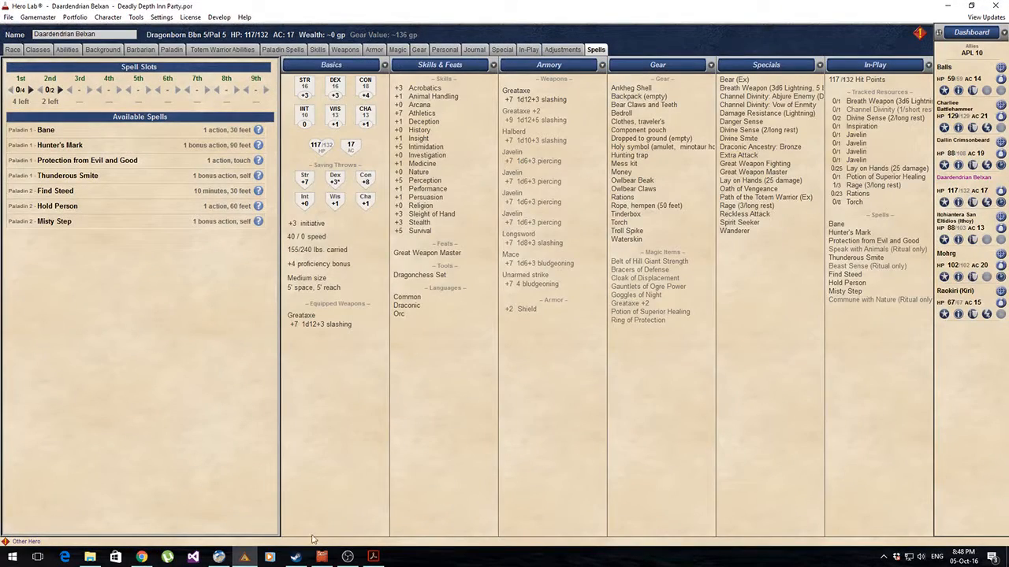
Step: Switch back to Realm Works and open The Pirates Cove topic under Storyline - Book of Lairs for editing
click(219, 557)
click(48, 147)
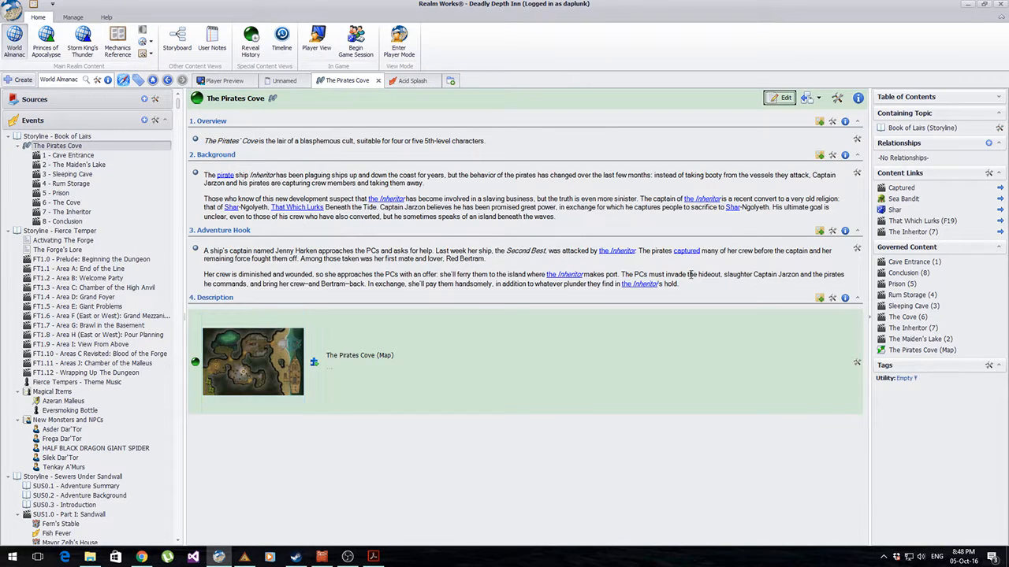
click(783, 98)
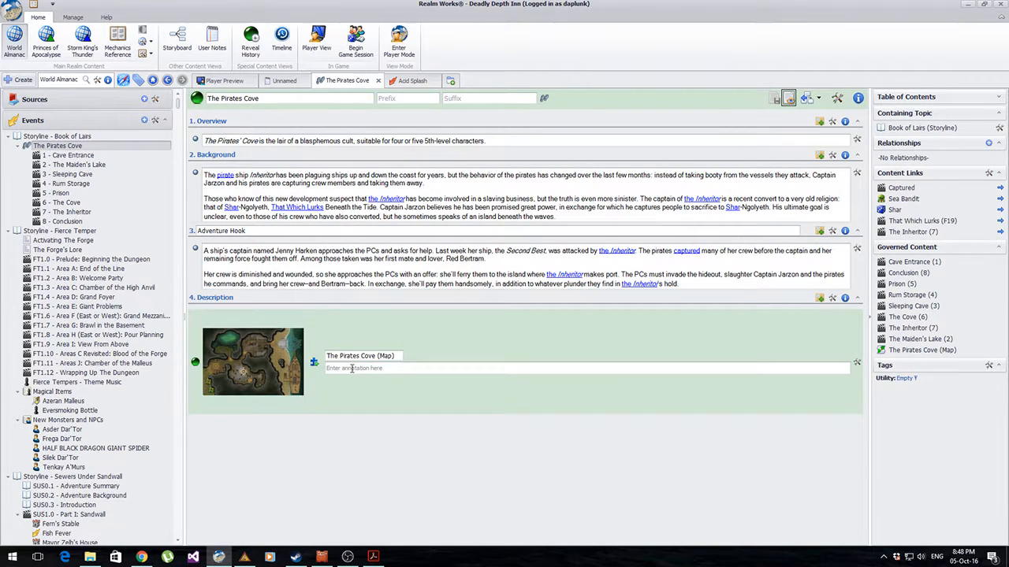
Step: Add a new snippet reading "Beggar Ghoul lies at the entrance." below the Adventure Hook text of The Pirates Cove
click(697, 286)
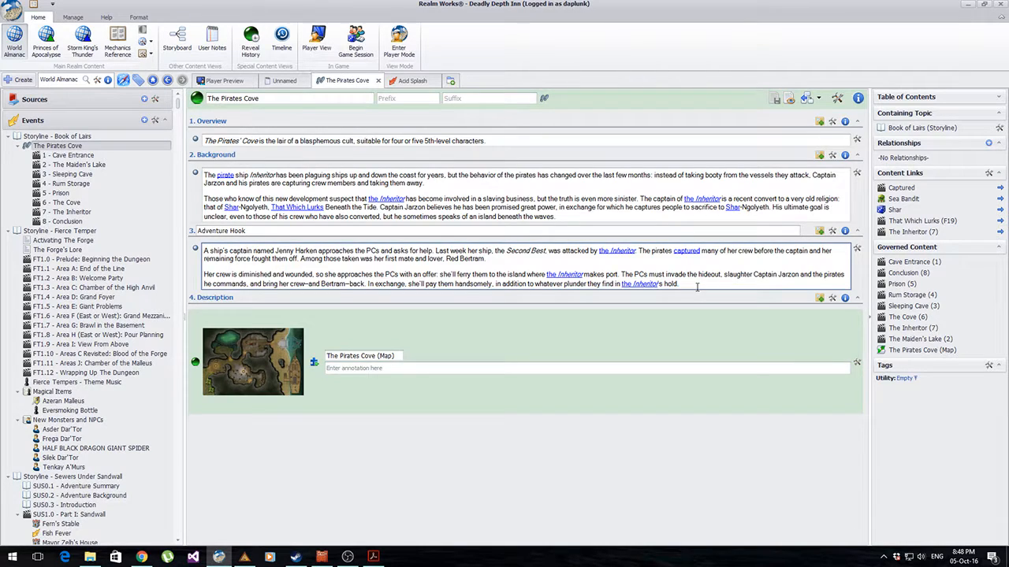
key(Return)
text(Beggar Ghoul lie)
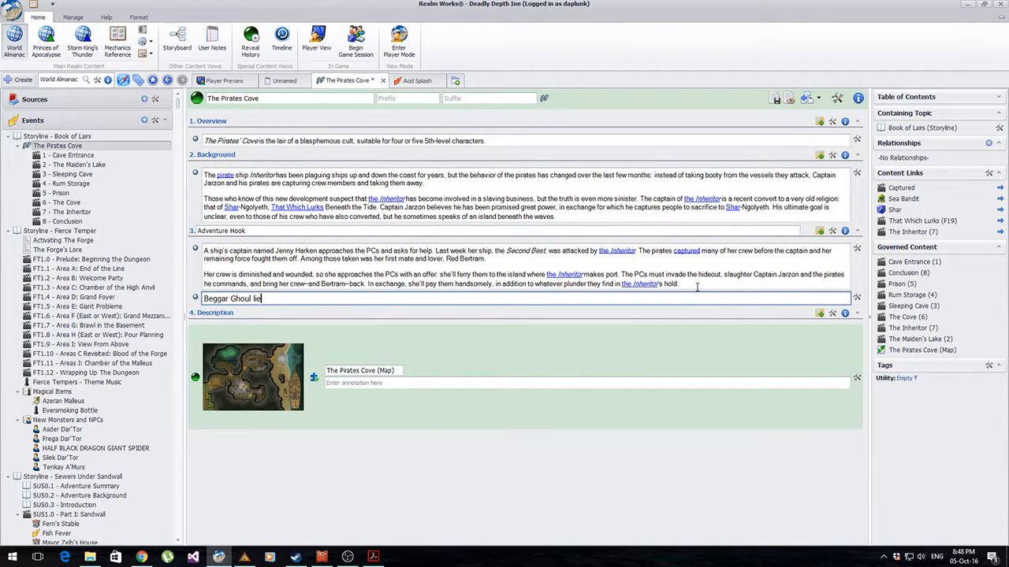
text(s at the entrance.)
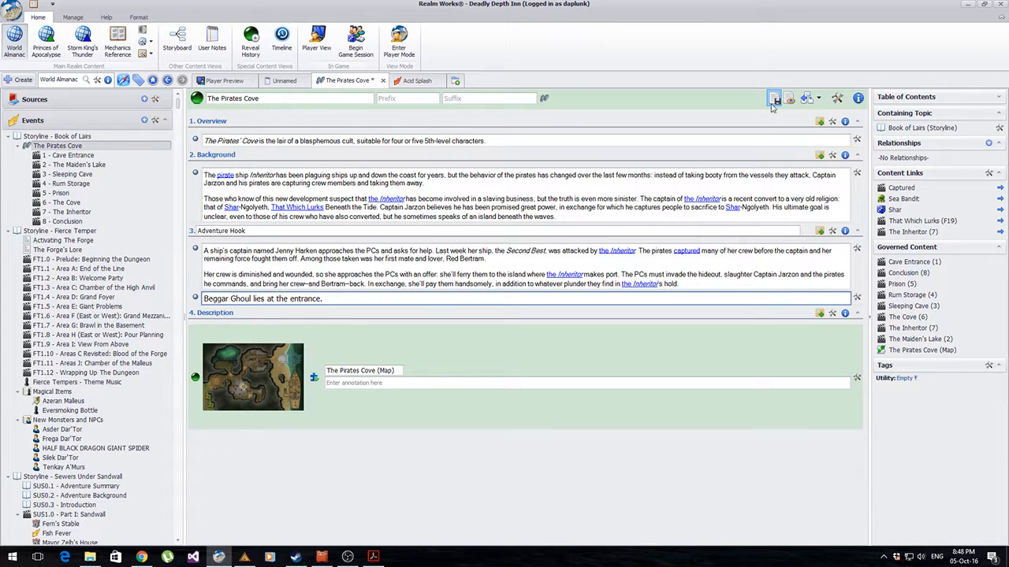
Step: Save the topic, linking Beggar Ghoul to its Tome of Beasts article and ignoring the links suggested for "hold" and "entrance"
key(ctrl+s)
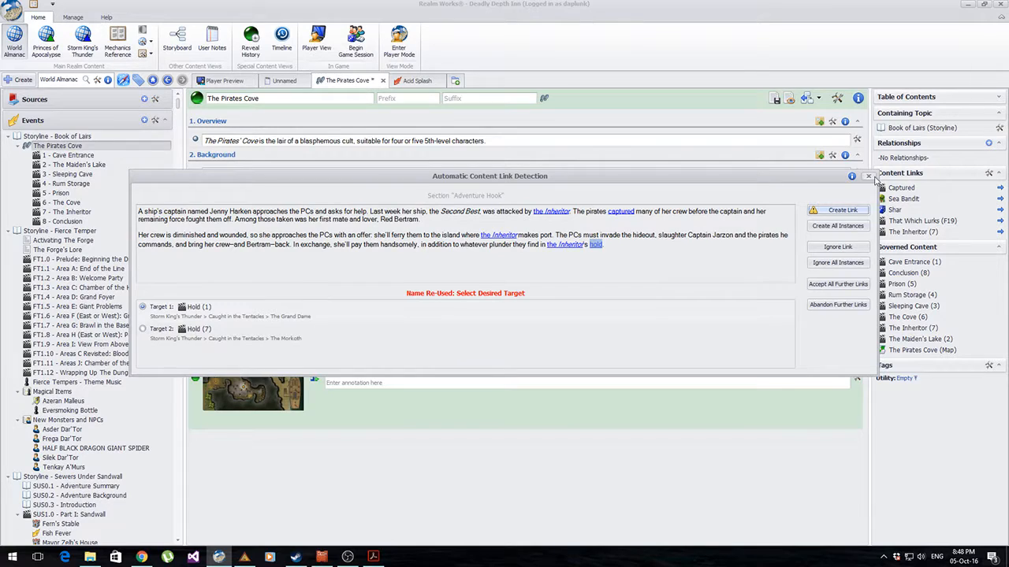
click(839, 248)
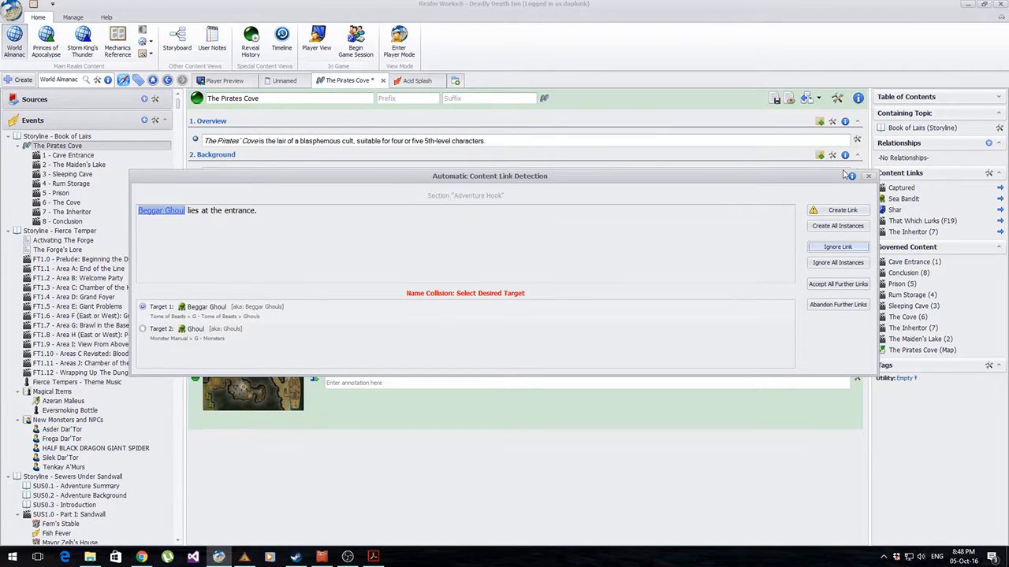
click(818, 211)
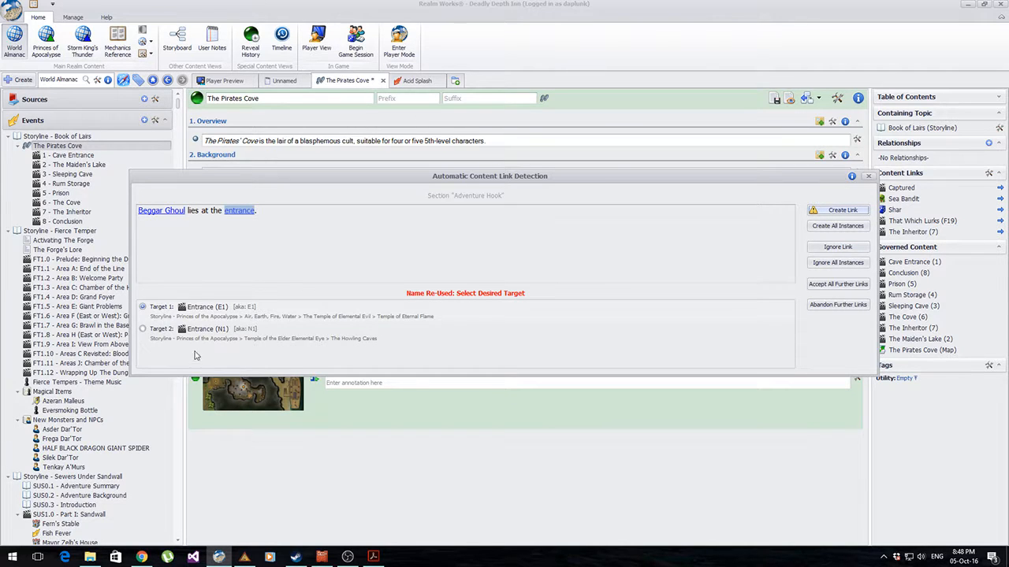
click(842, 263)
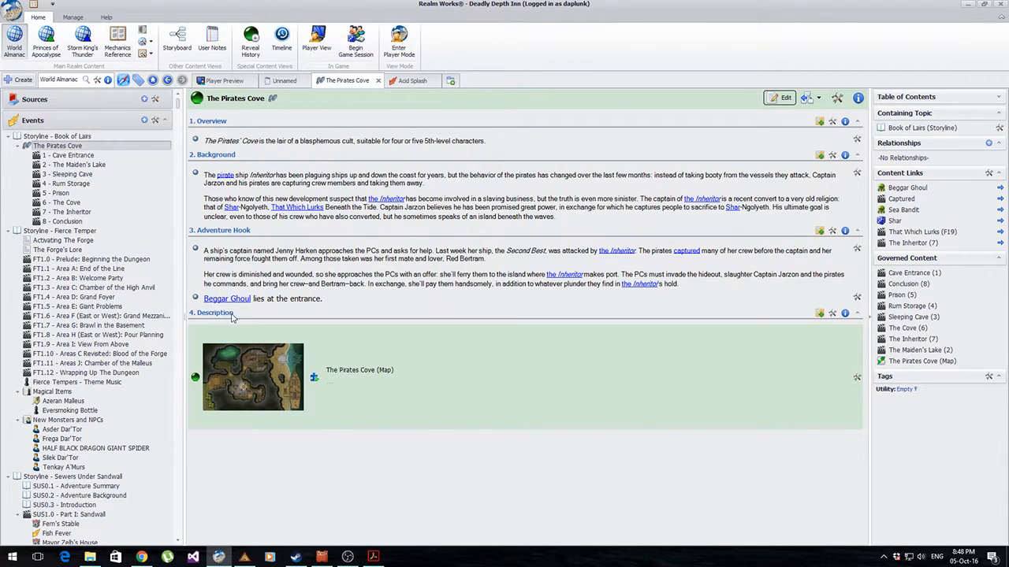
Step: Follow the new Beggar Ghoul link in the Adventure Hook section and open the article for editing
drag(322, 298, 254, 300)
click(352, 302)
click(217, 302)
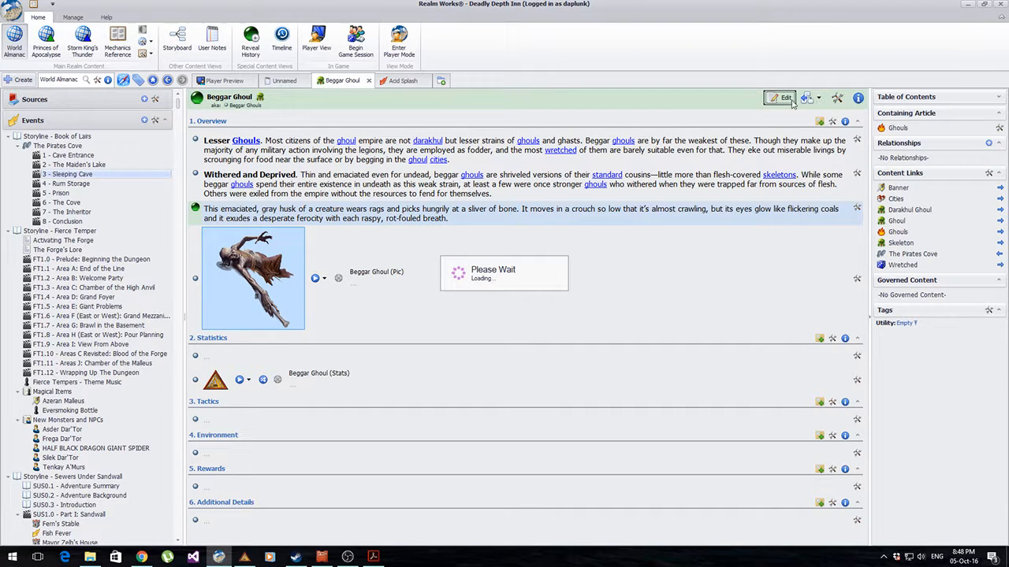
click(790, 99)
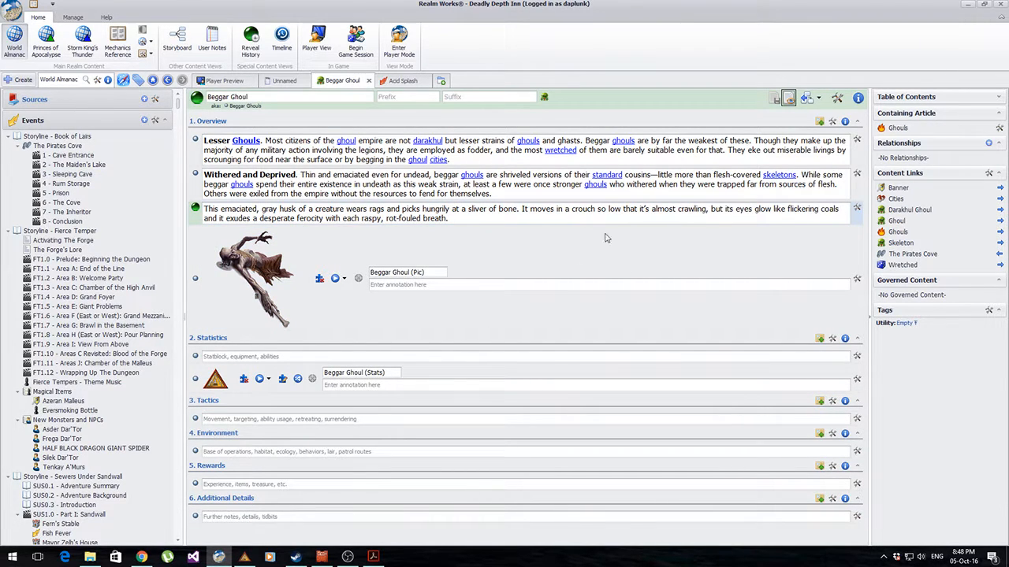
click(533, 215)
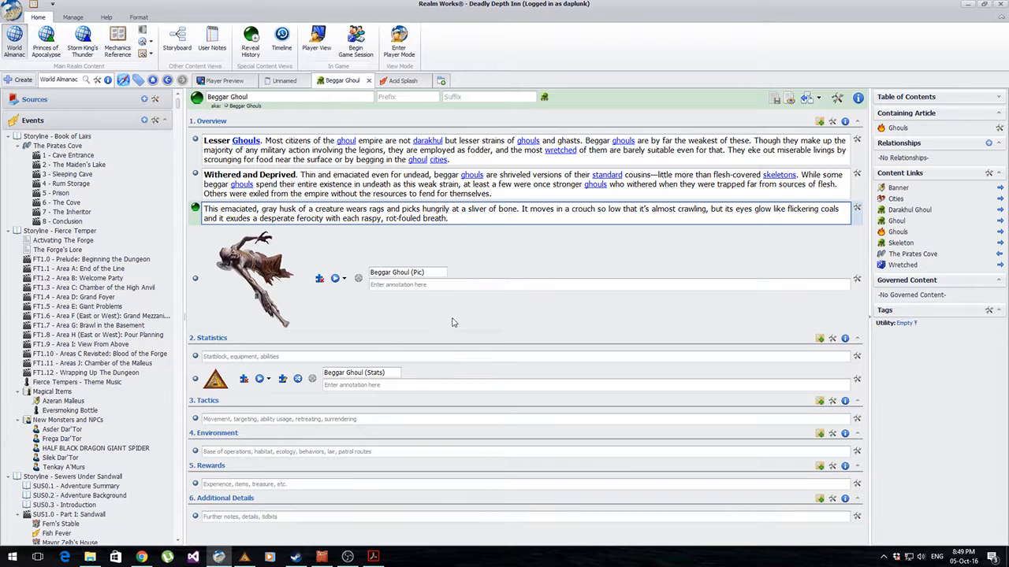
click(441, 286)
text(~)
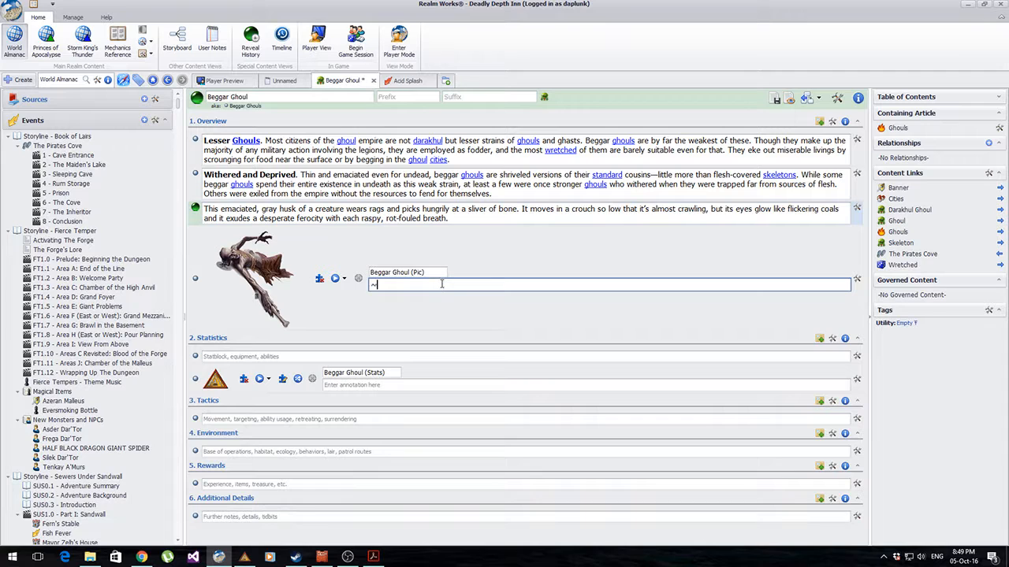
drag(396, 288, 292, 285)
key(Delete)
Step: Remove all empty sections and snippets from the Beggar Ghoul article, save it and return to viewing mode
key(ctrl+p)
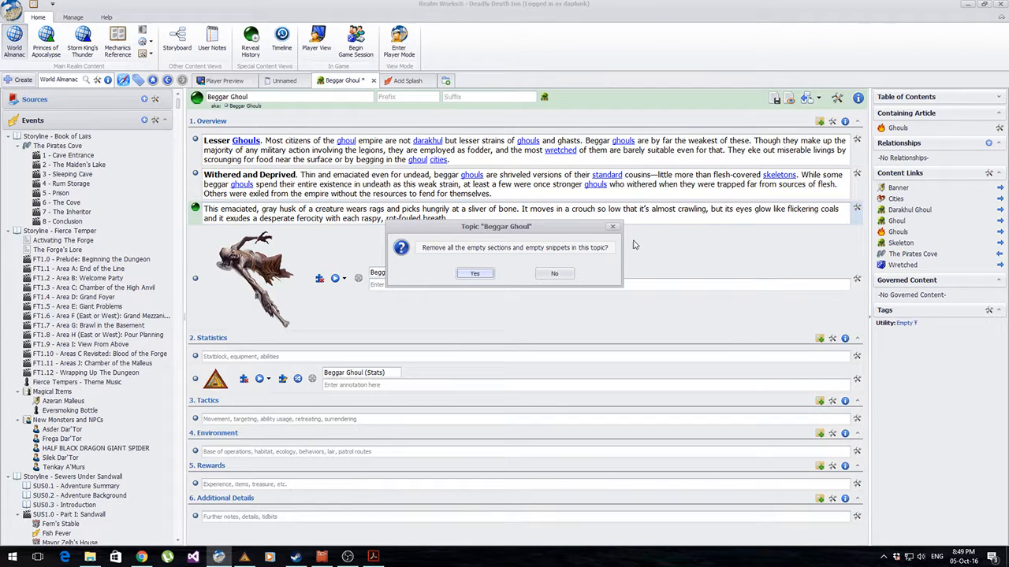
click(475, 275)
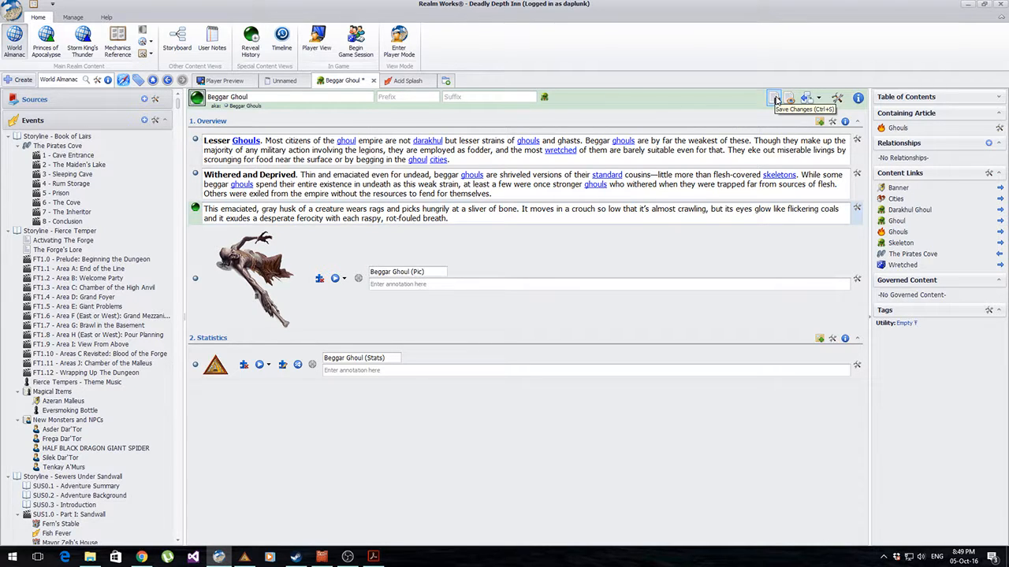
click(777, 99)
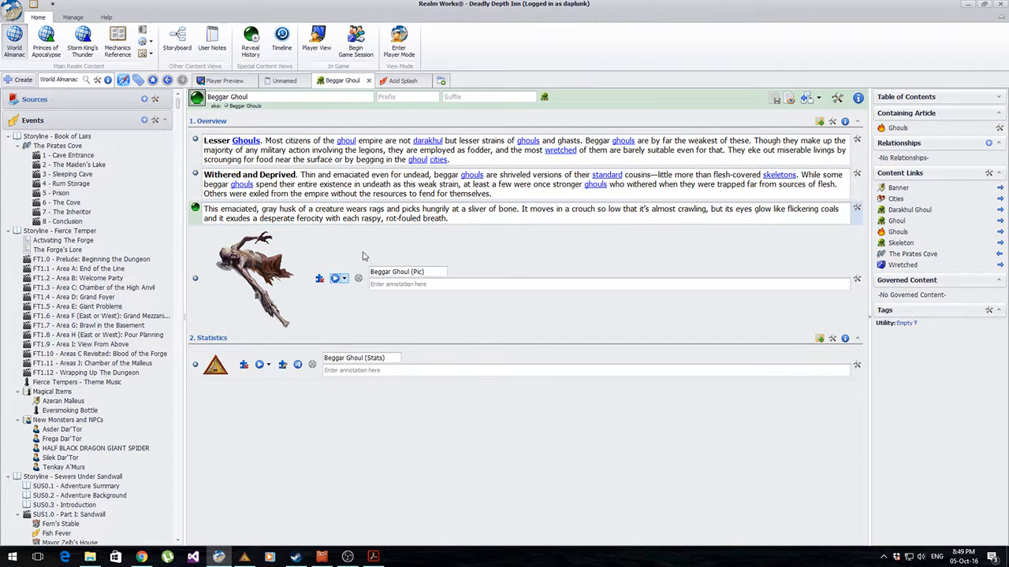
click(791, 102)
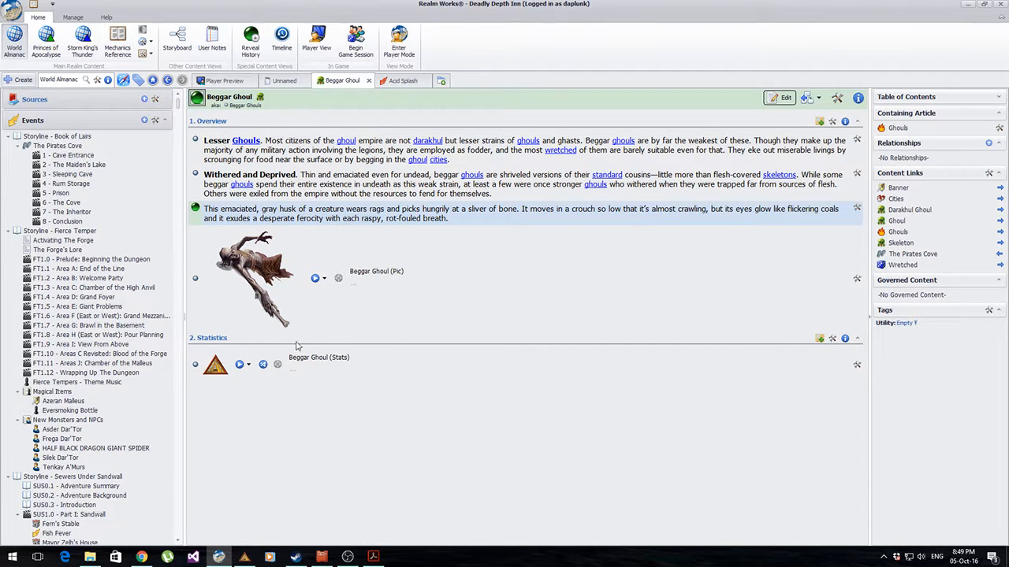
drag(453, 221, 203, 208)
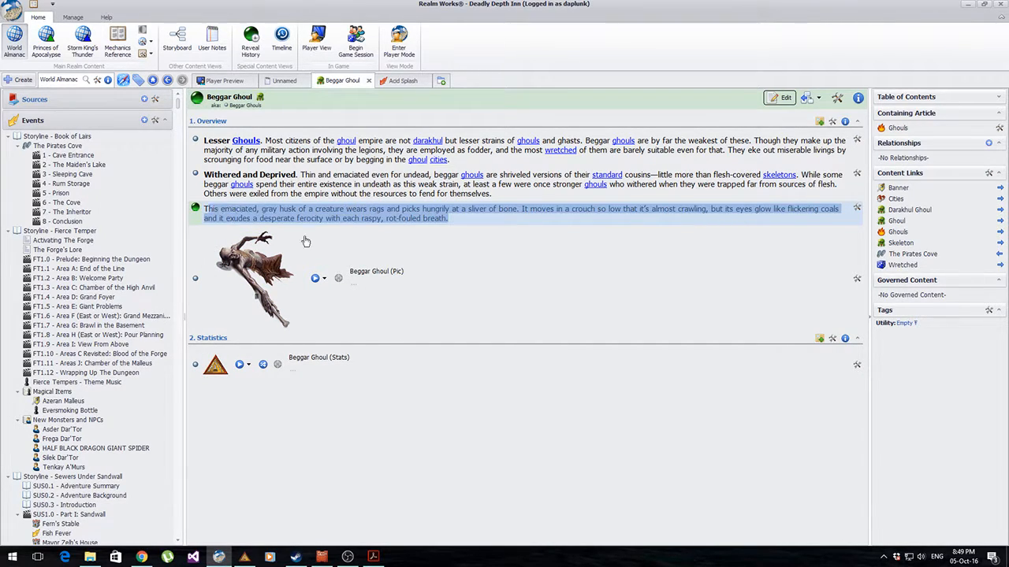
click(541, 215)
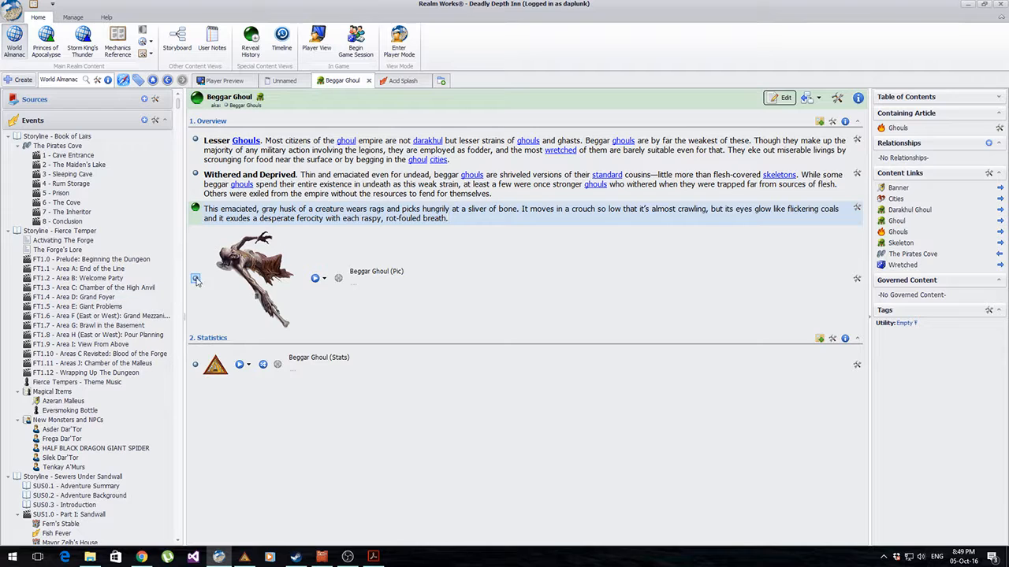
Step: Reveal the Beggar Ghoul picture snippet, open the picture and send it to the player preview
click(195, 280)
click(315, 280)
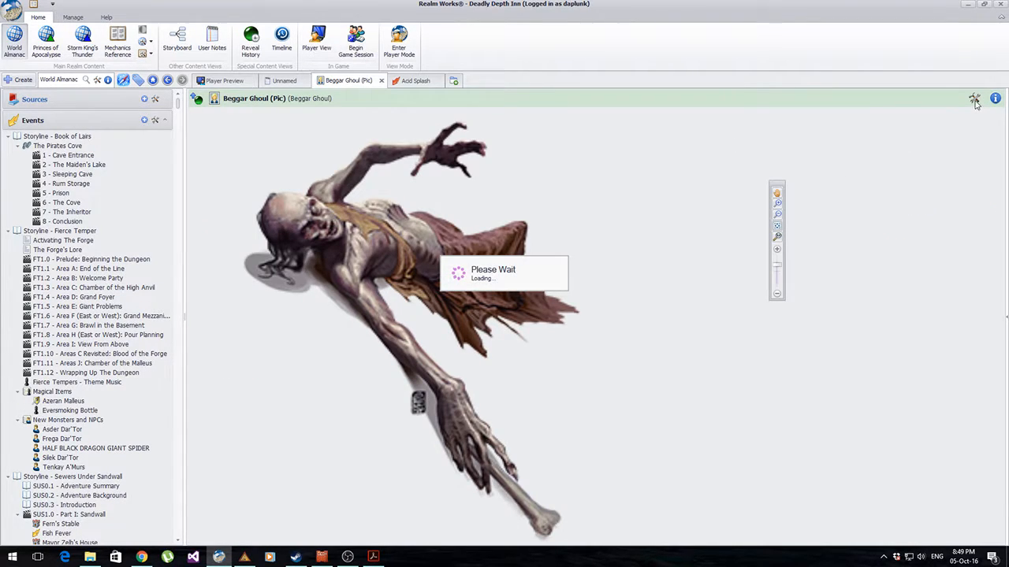
click(974, 102)
click(921, 138)
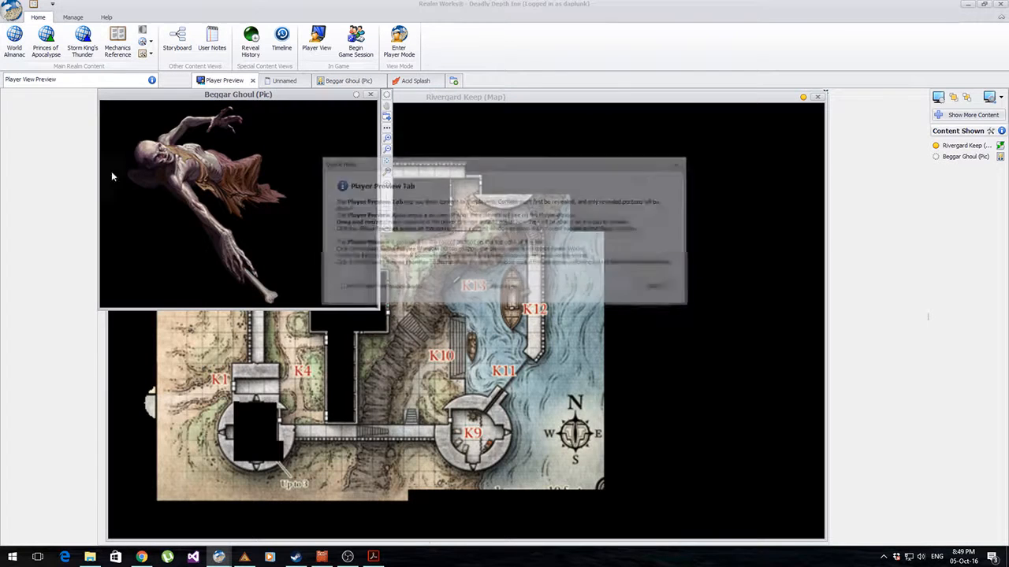
Step: Enlarge the Beggar Ghoul picture window to cover the map, make it visible to players and fit the image to it
click(659, 286)
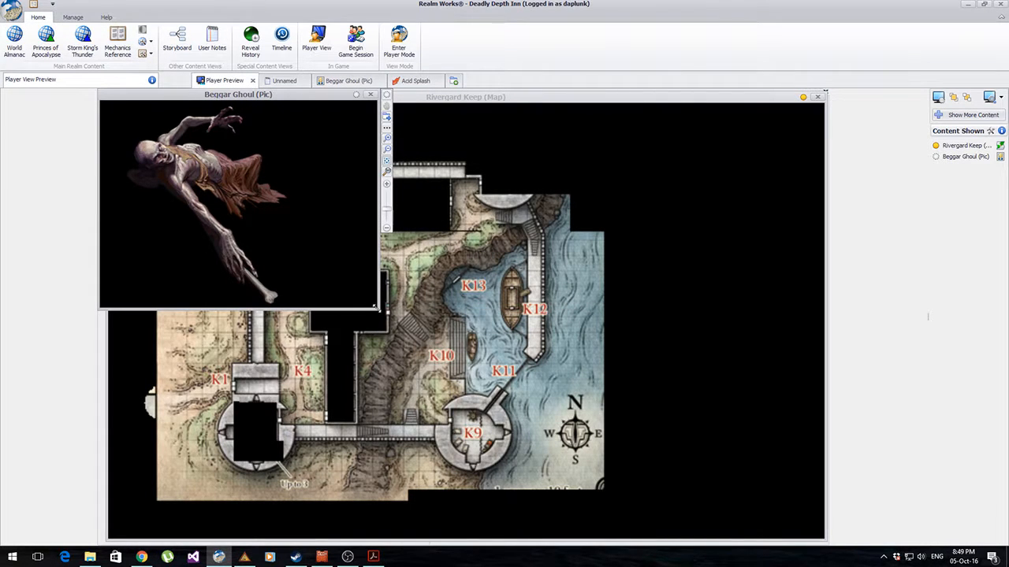
drag(379, 309, 822, 538)
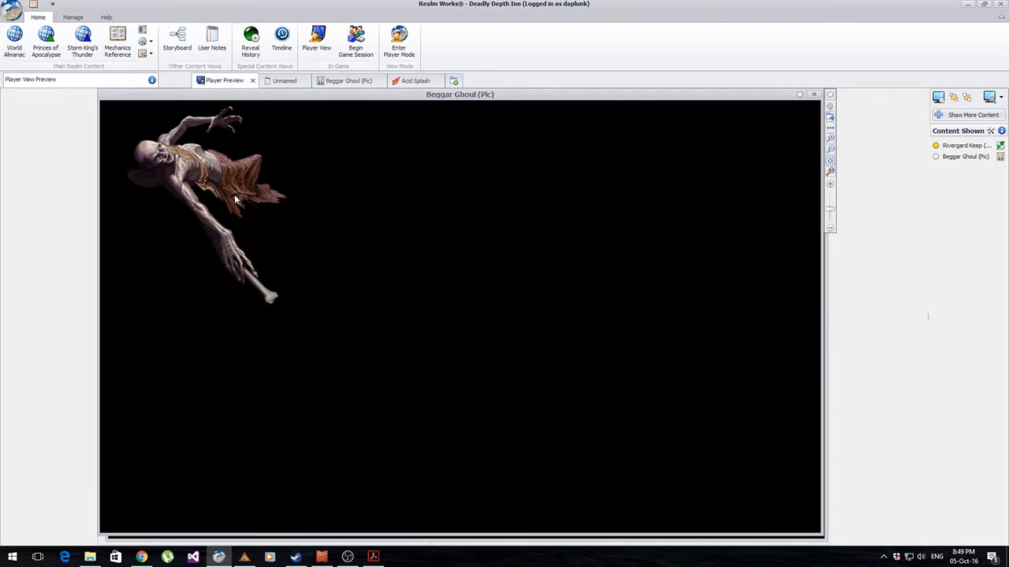
click(799, 94)
click(829, 162)
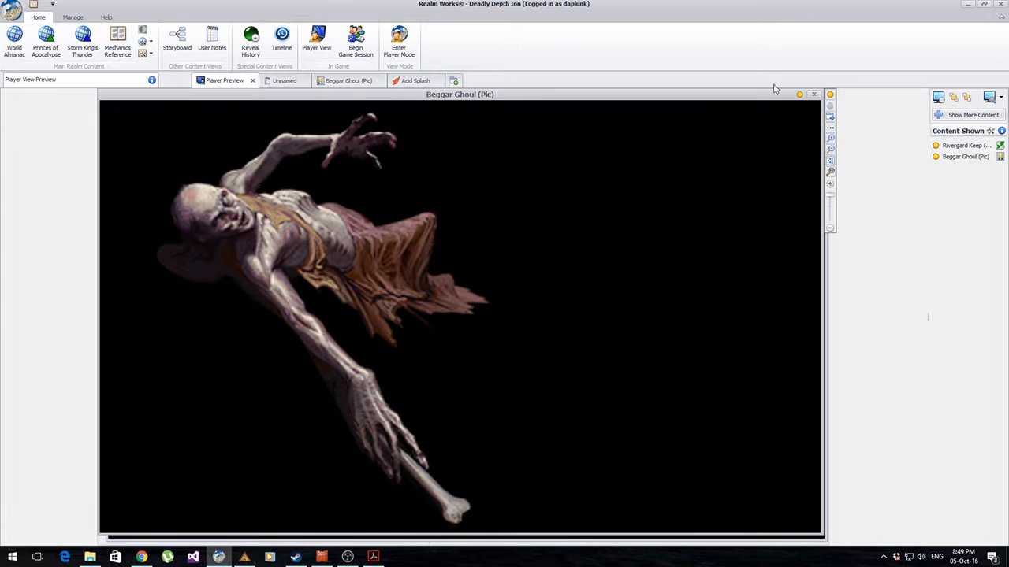
Step: Go back from the picture view to the Beggar Ghoul article and highlight its revealed description text
click(334, 83)
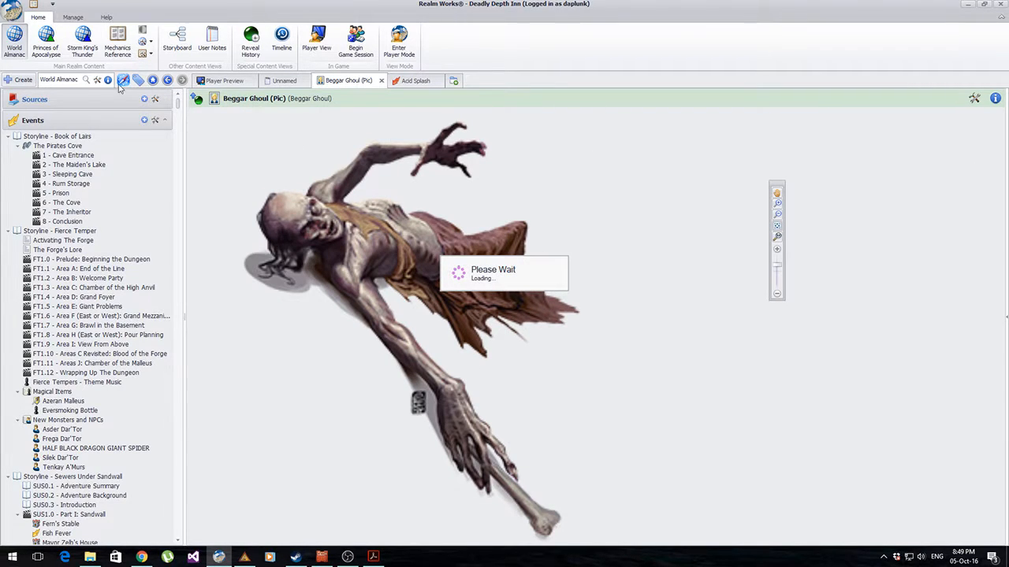
click(167, 79)
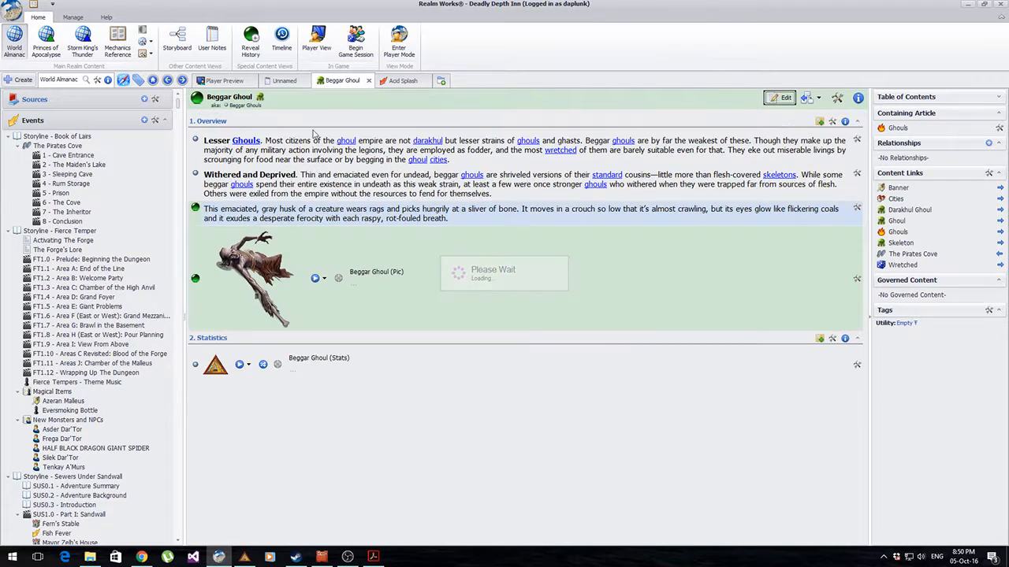
drag(461, 221, 189, 183)
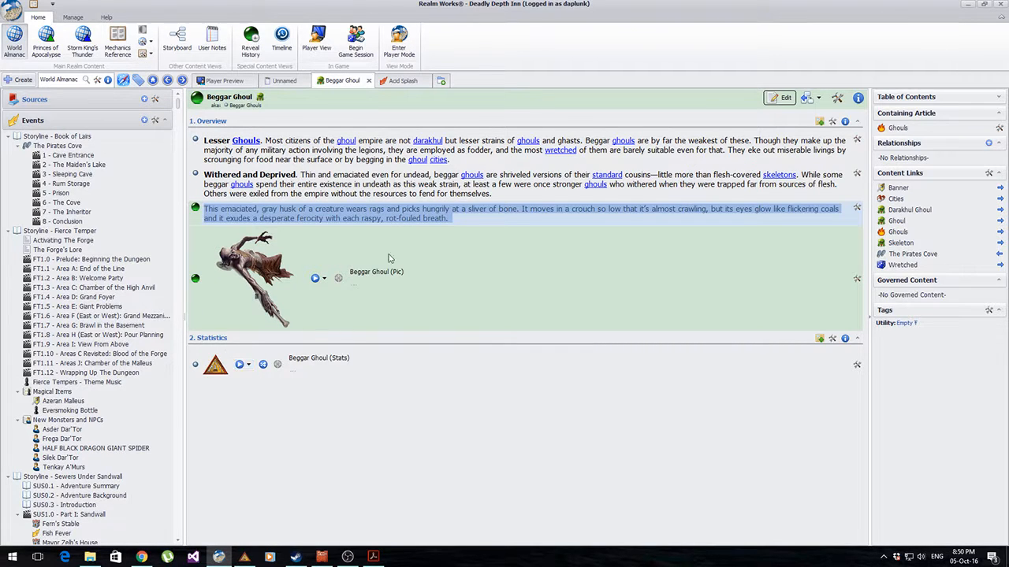
Step: Send the Beggar Ghoul stats to Hero Lab and import one as an Enemy into the party portfolio
click(263, 365)
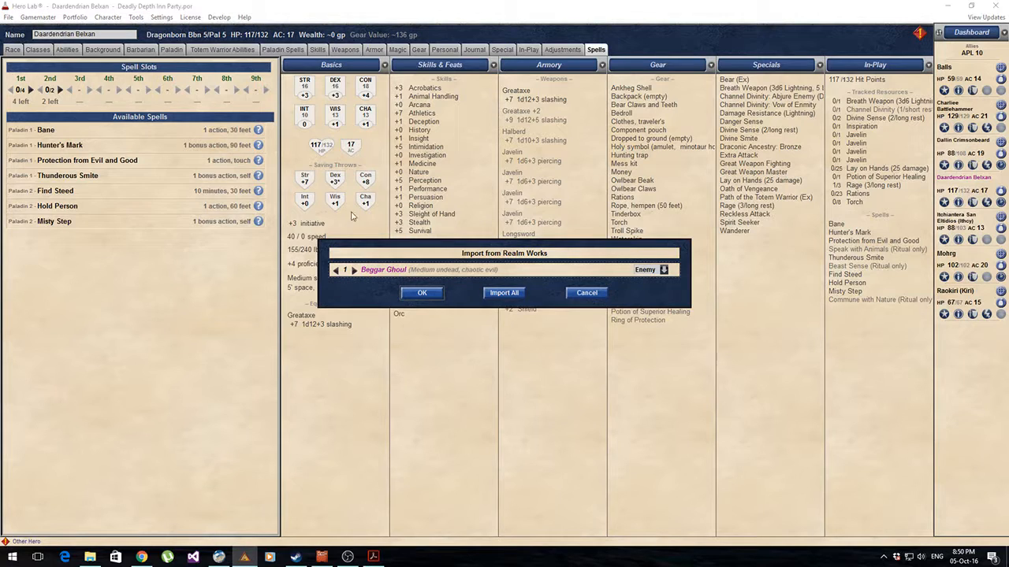
click(417, 293)
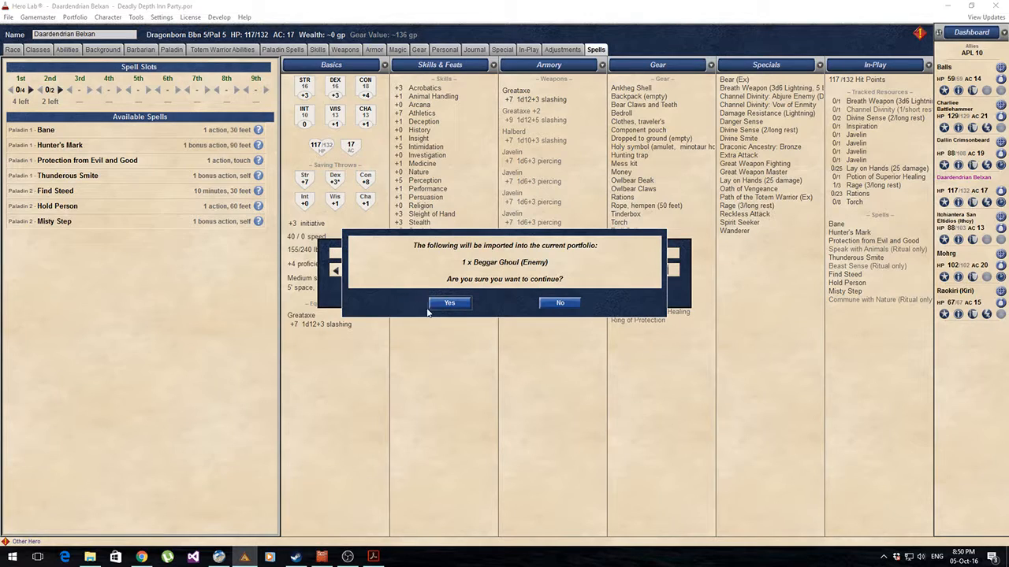
click(455, 307)
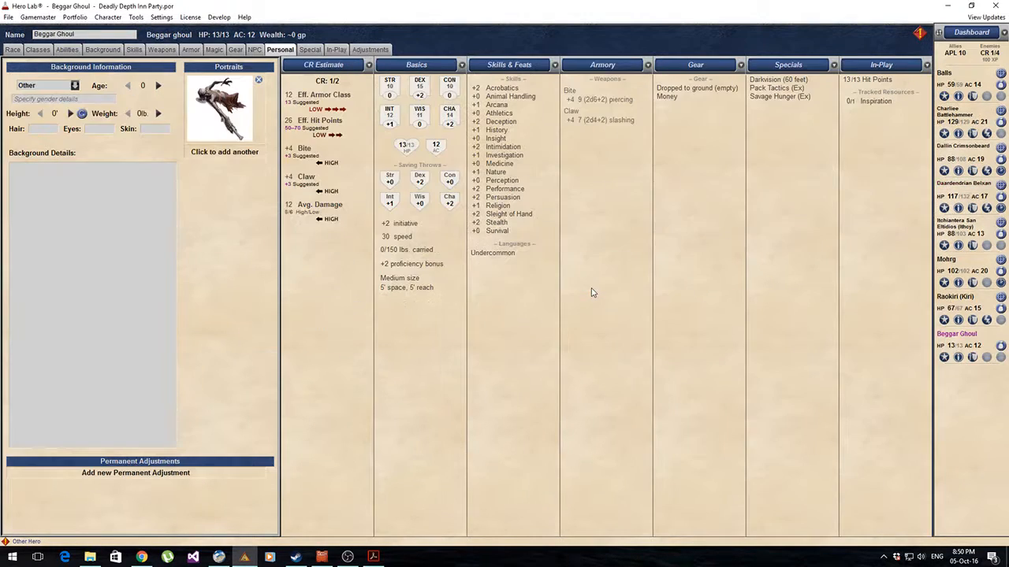
Step: Show Hero Lab's Tactical Console and start a new combat with regenerated initiative values
click(38, 17)
click(57, 60)
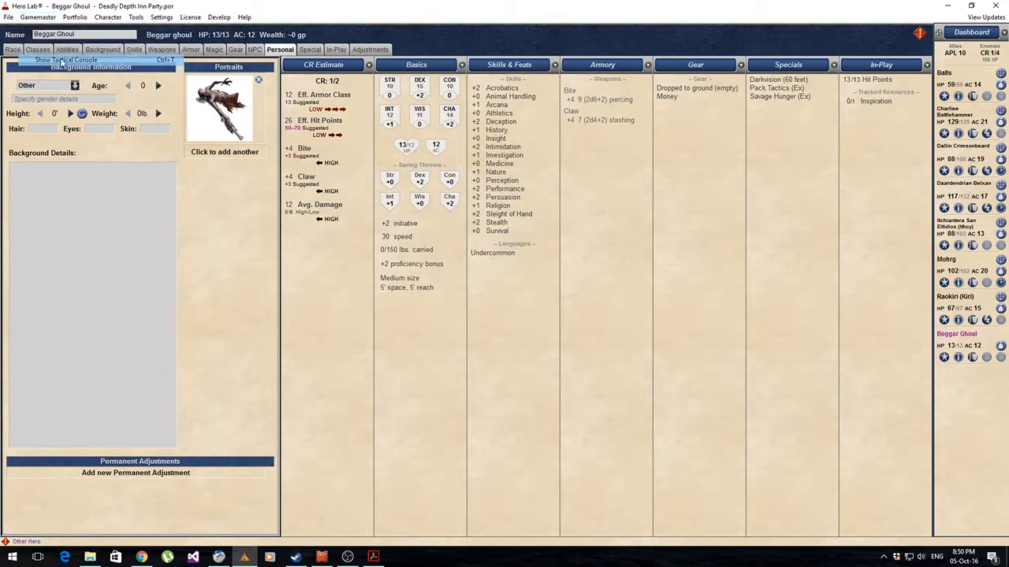
click(352, 49)
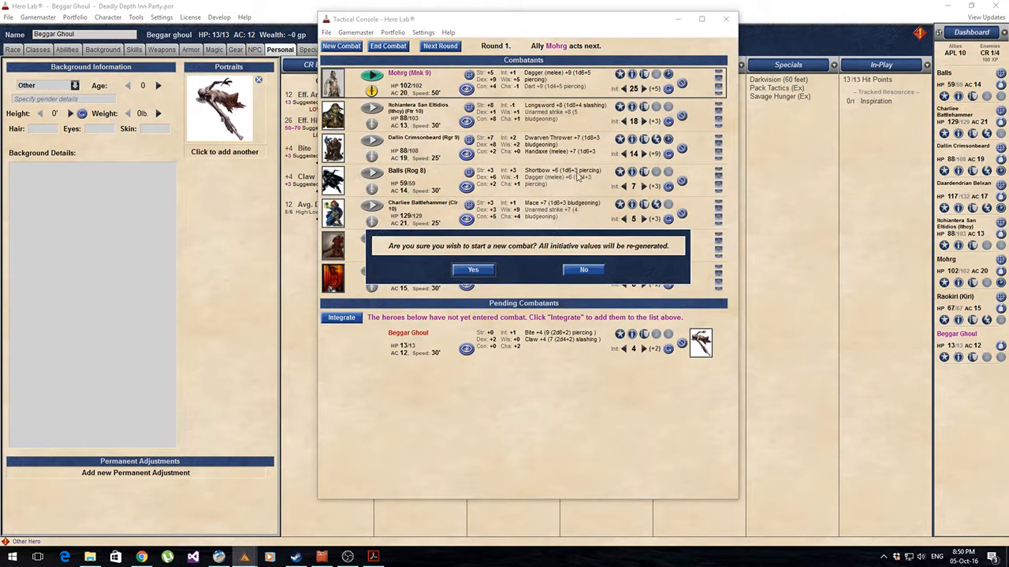
click(461, 276)
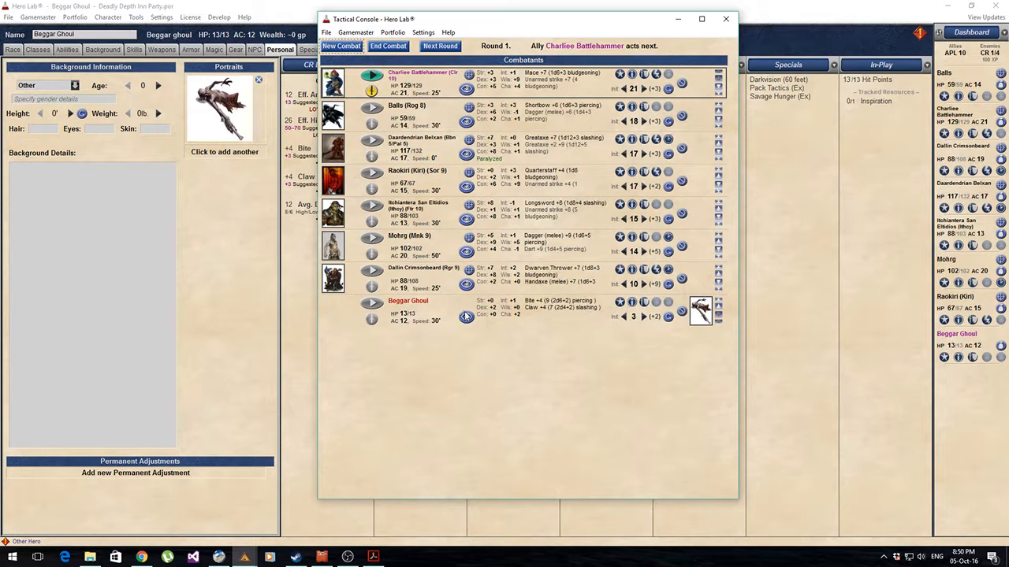
Step: End the current combat and close the Tactical Console
click(387, 46)
click(479, 268)
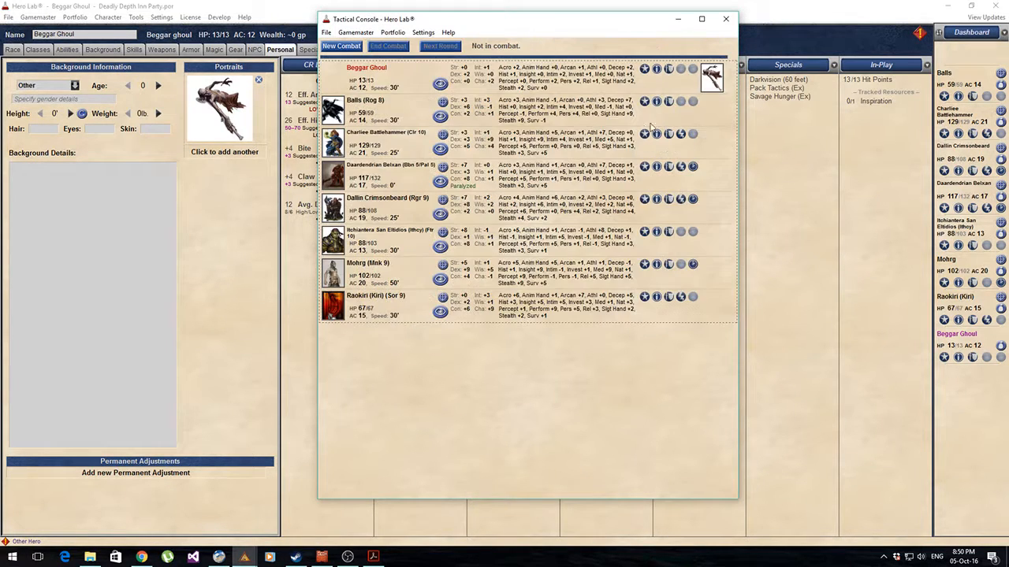
click(724, 19)
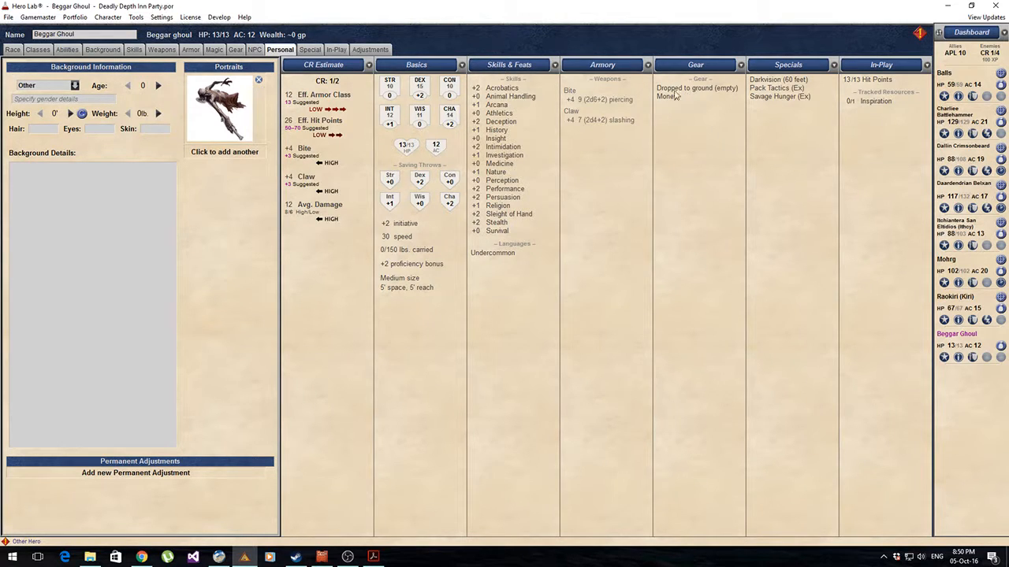
click(348, 557)
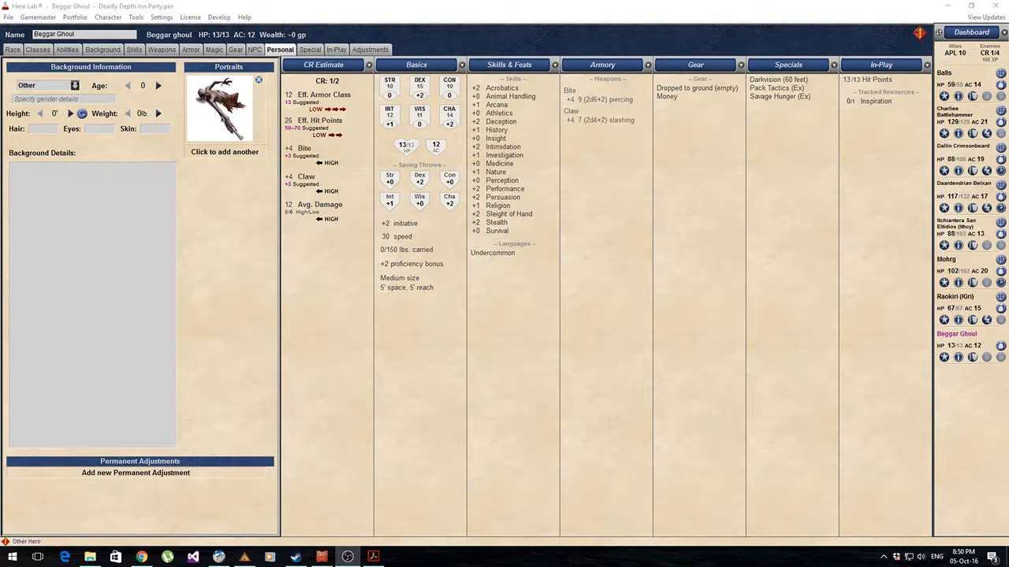